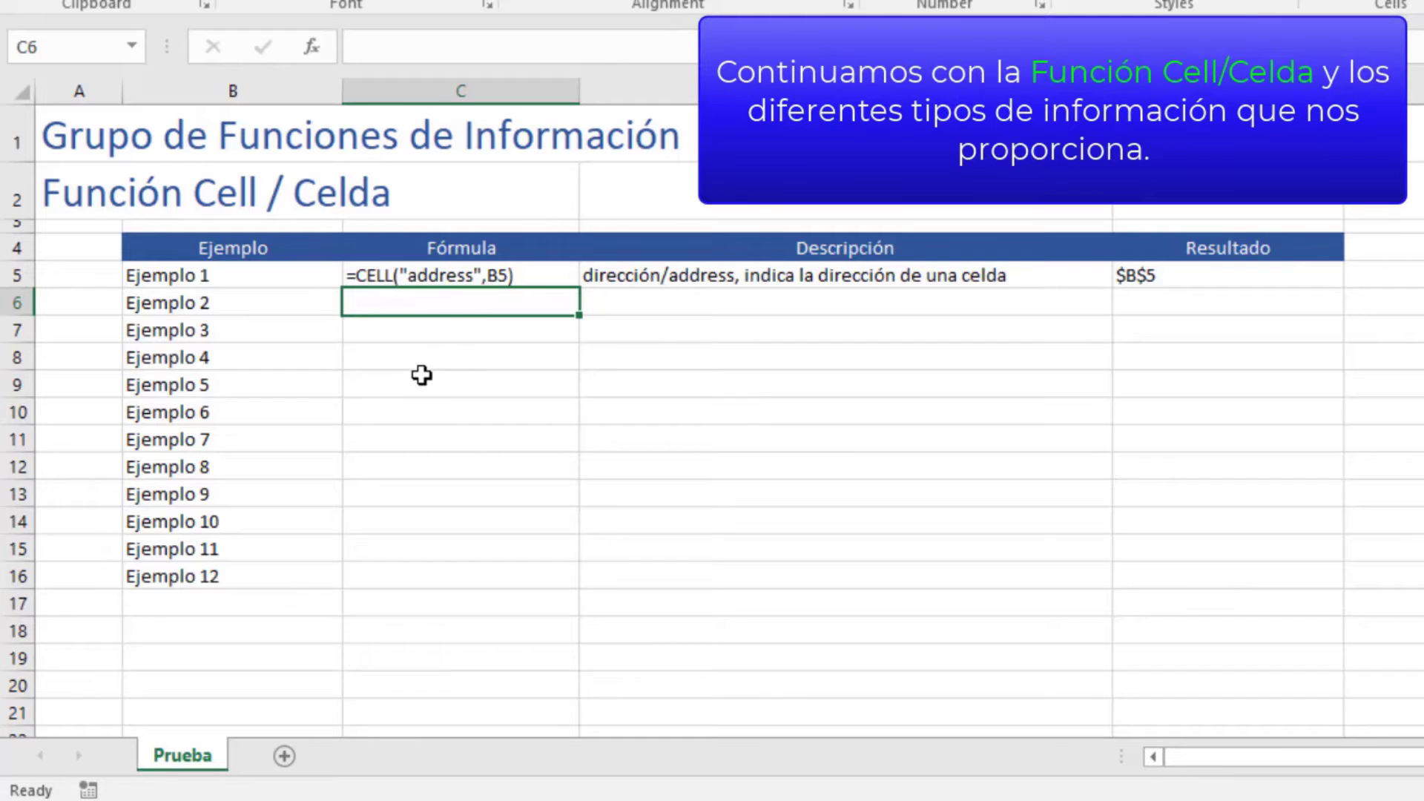
Enter the formula text =cell("col",B6) in the Fórmula column for Ejemplo 2.
type("=cell")
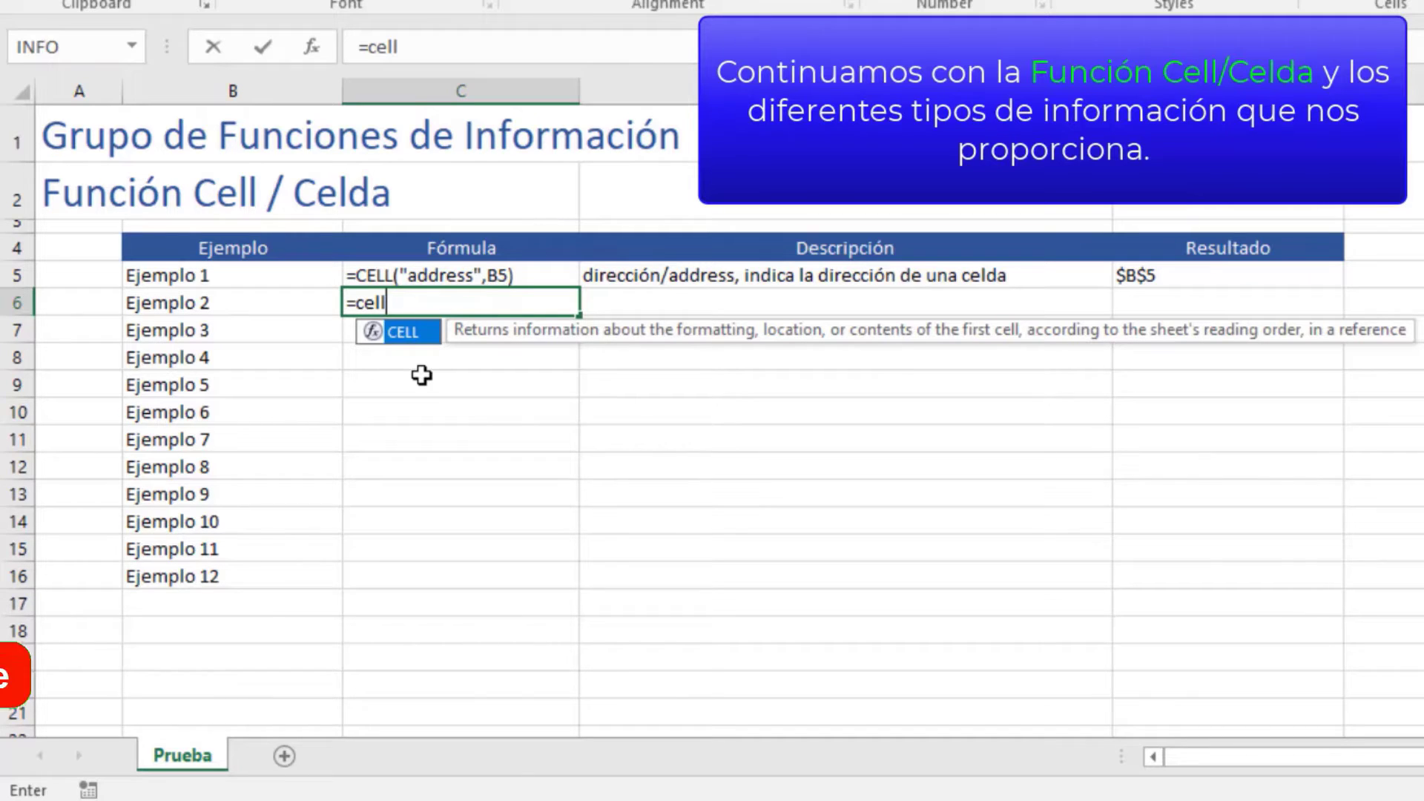
type("(")
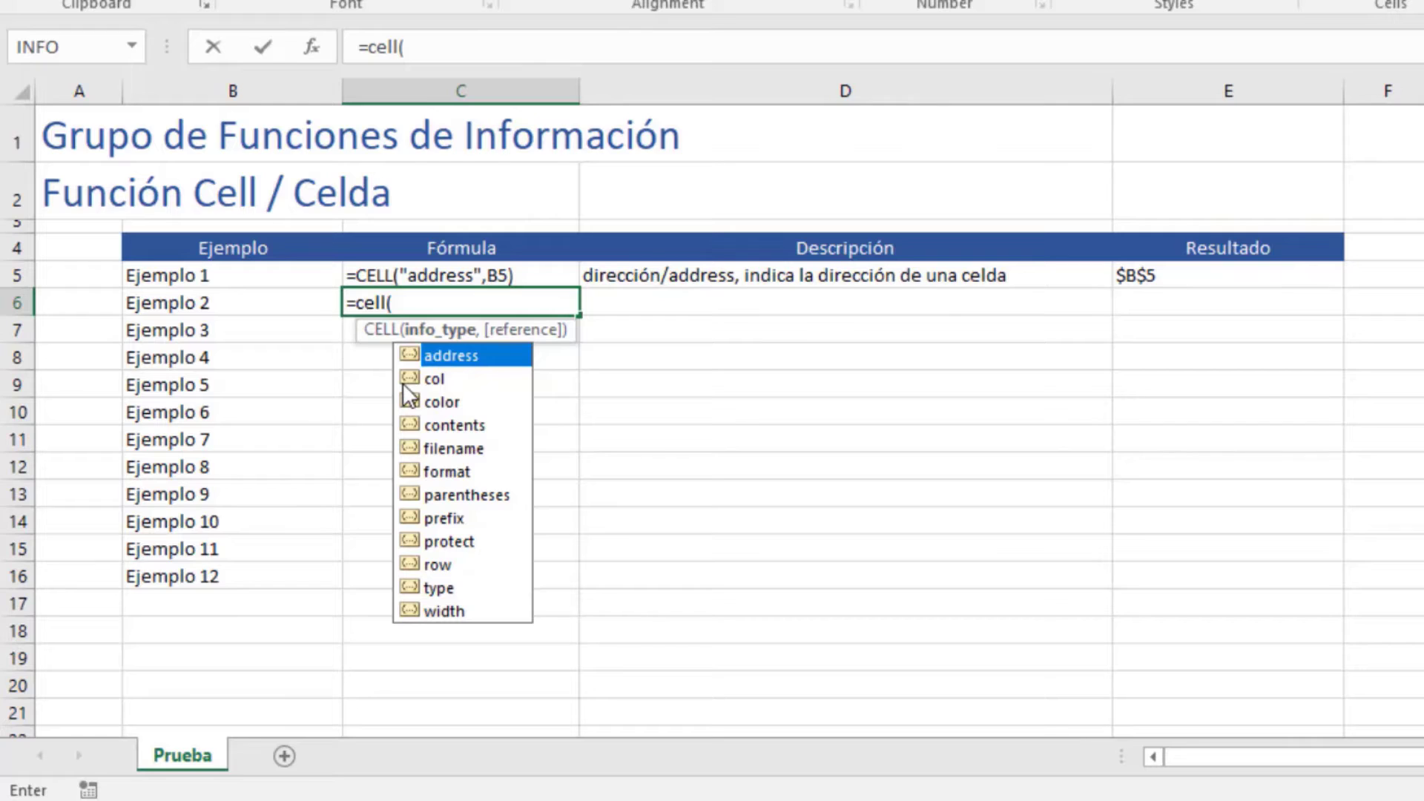
double_click(458, 379)
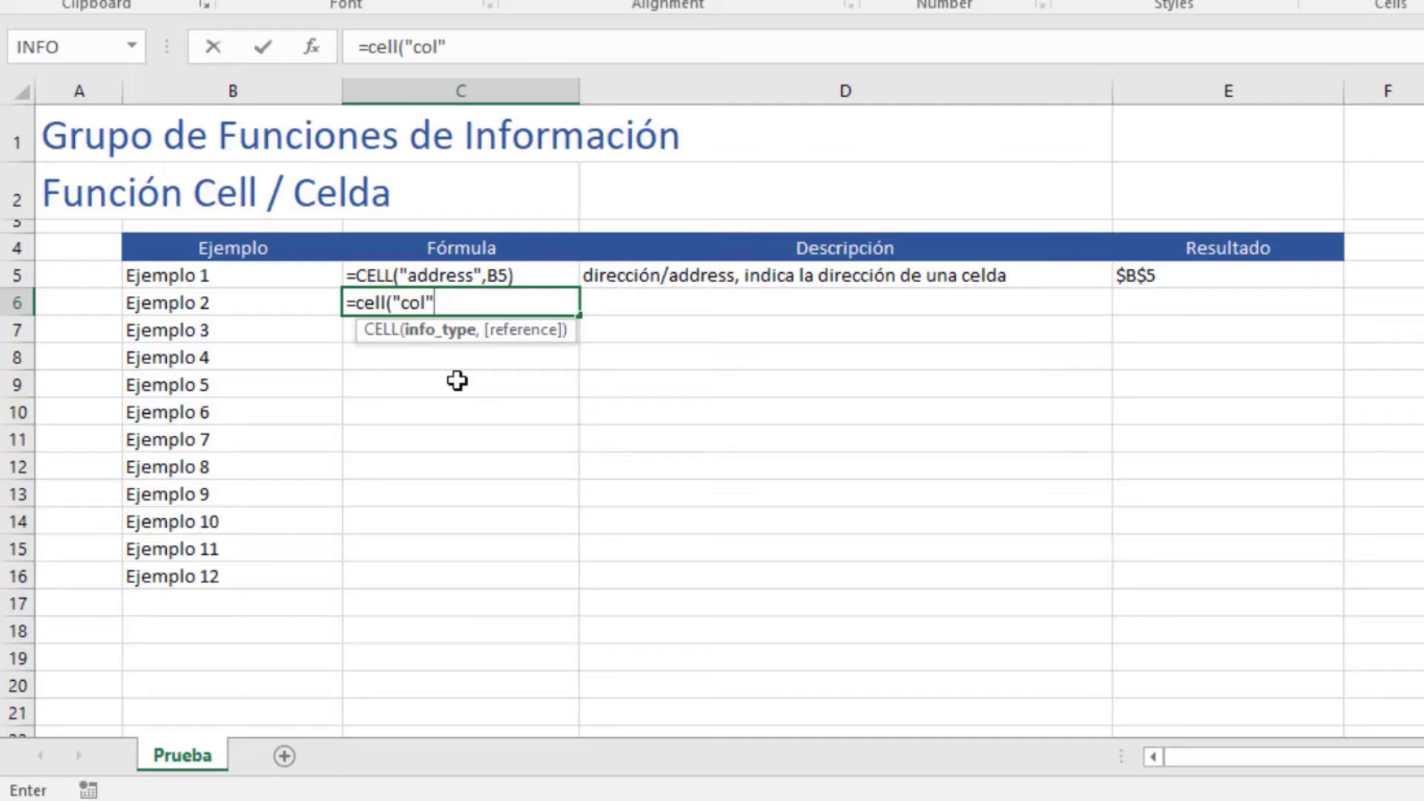
type(",")
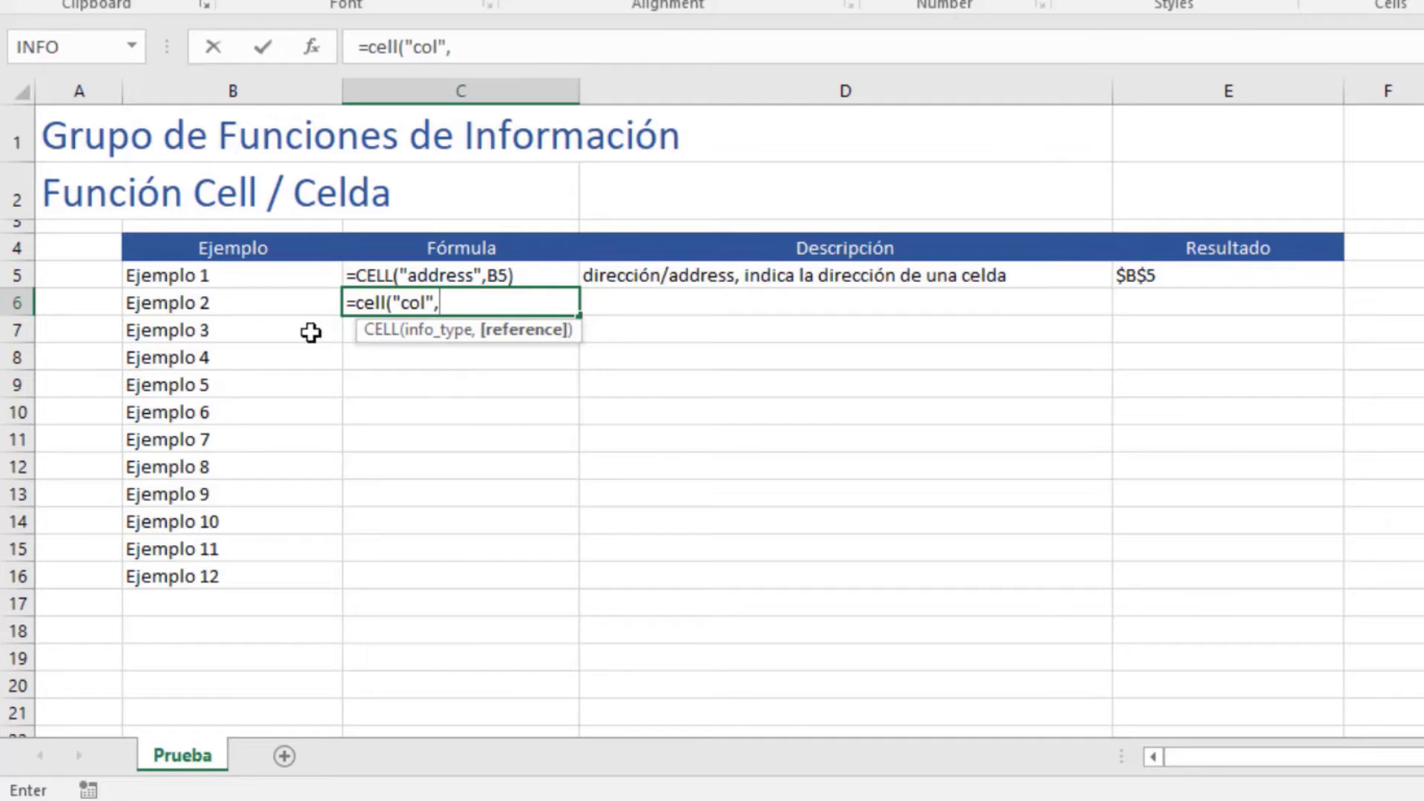
left_click(273, 305)
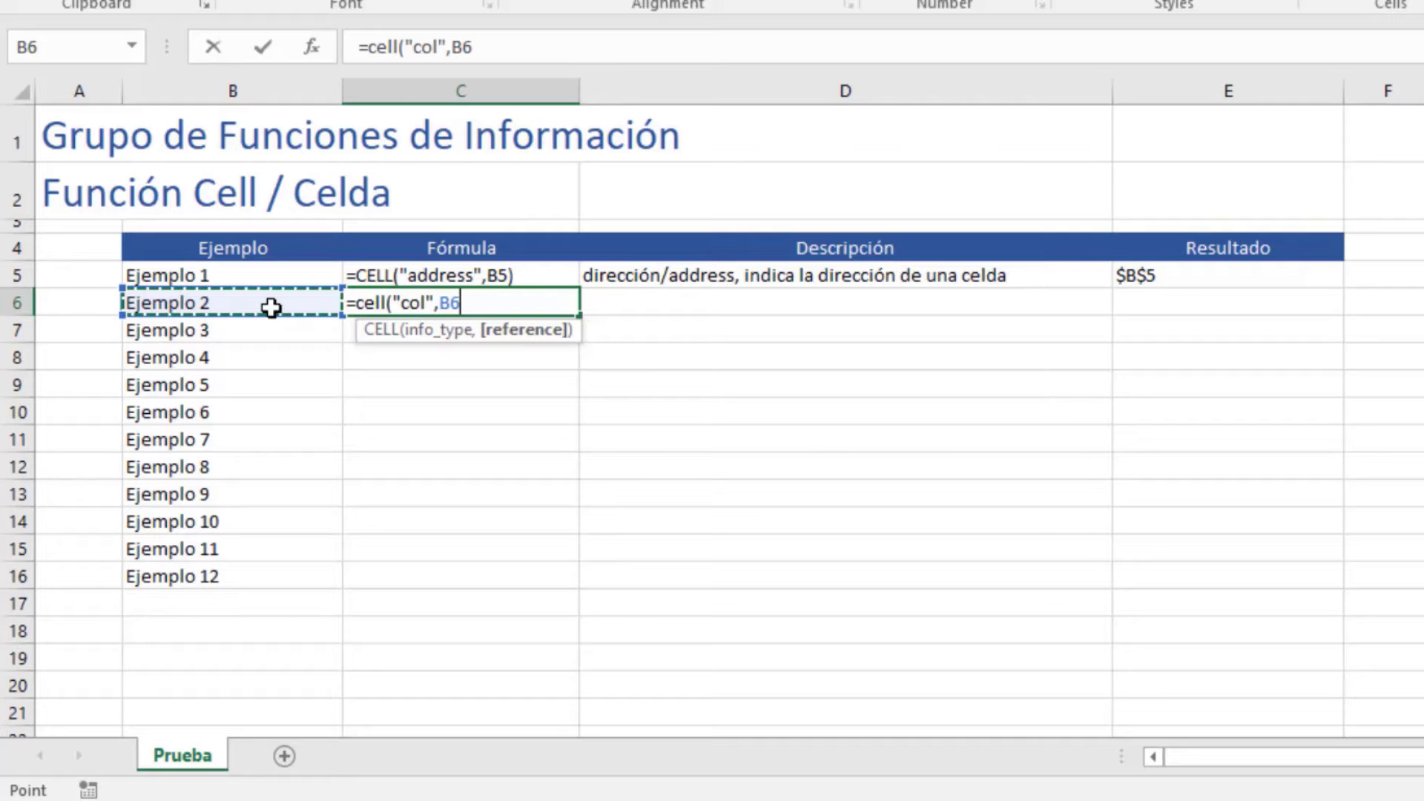
type(")")
key("Return")
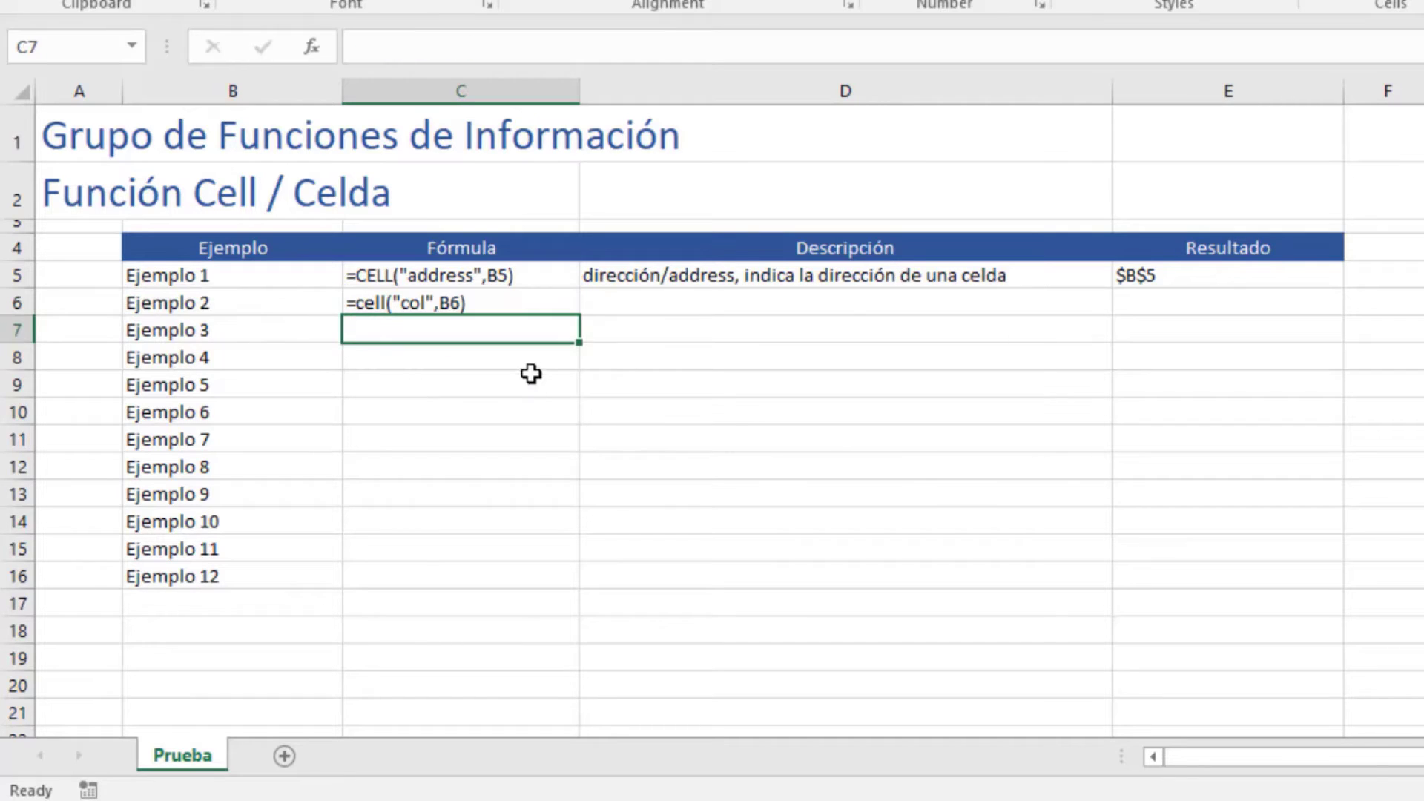
Copy the formula text from C6 without its leading apostrophe and paste it as a working formula into Resultado cell E6.
left_click(536, 304)
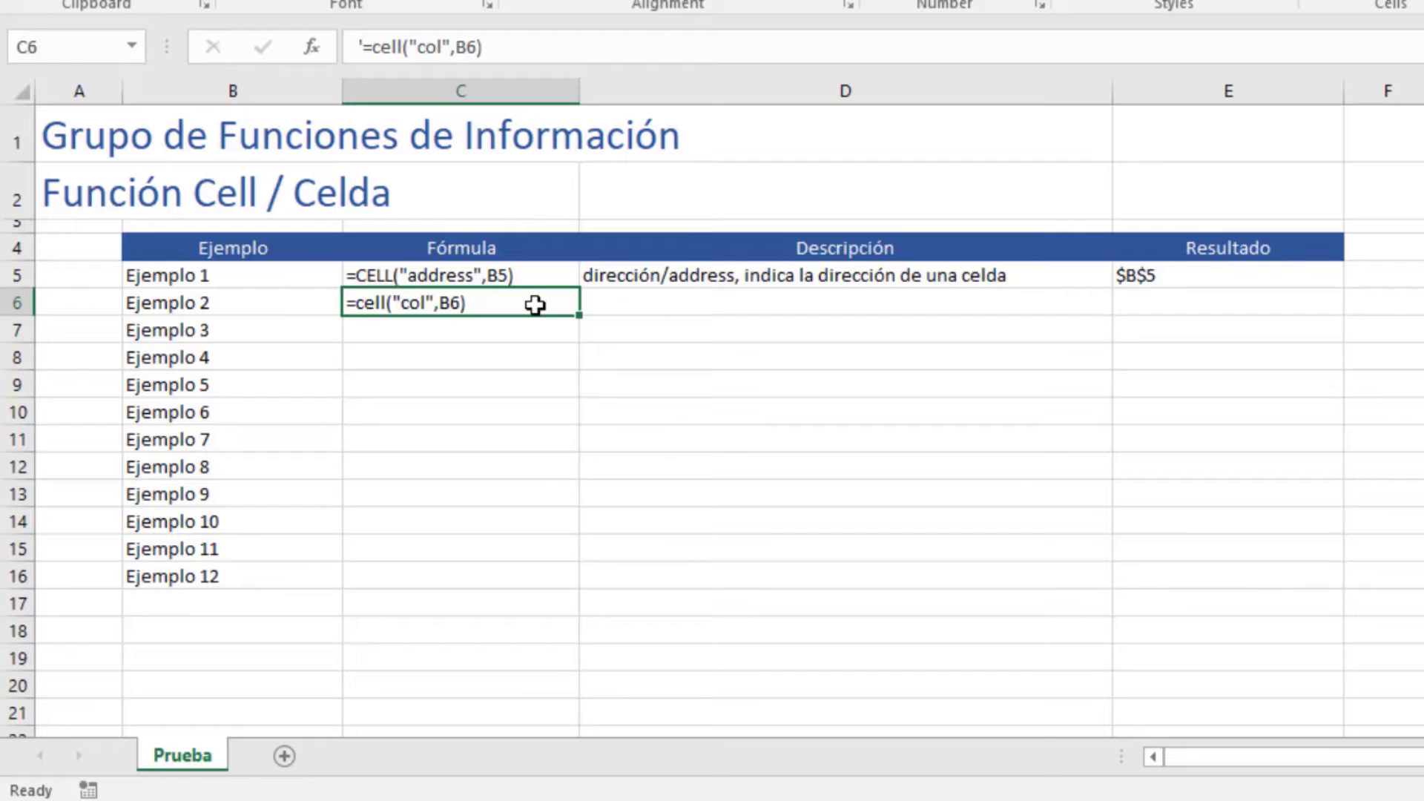
left_click_drag(502, 44, 373, 54)
key("ctrl+c")
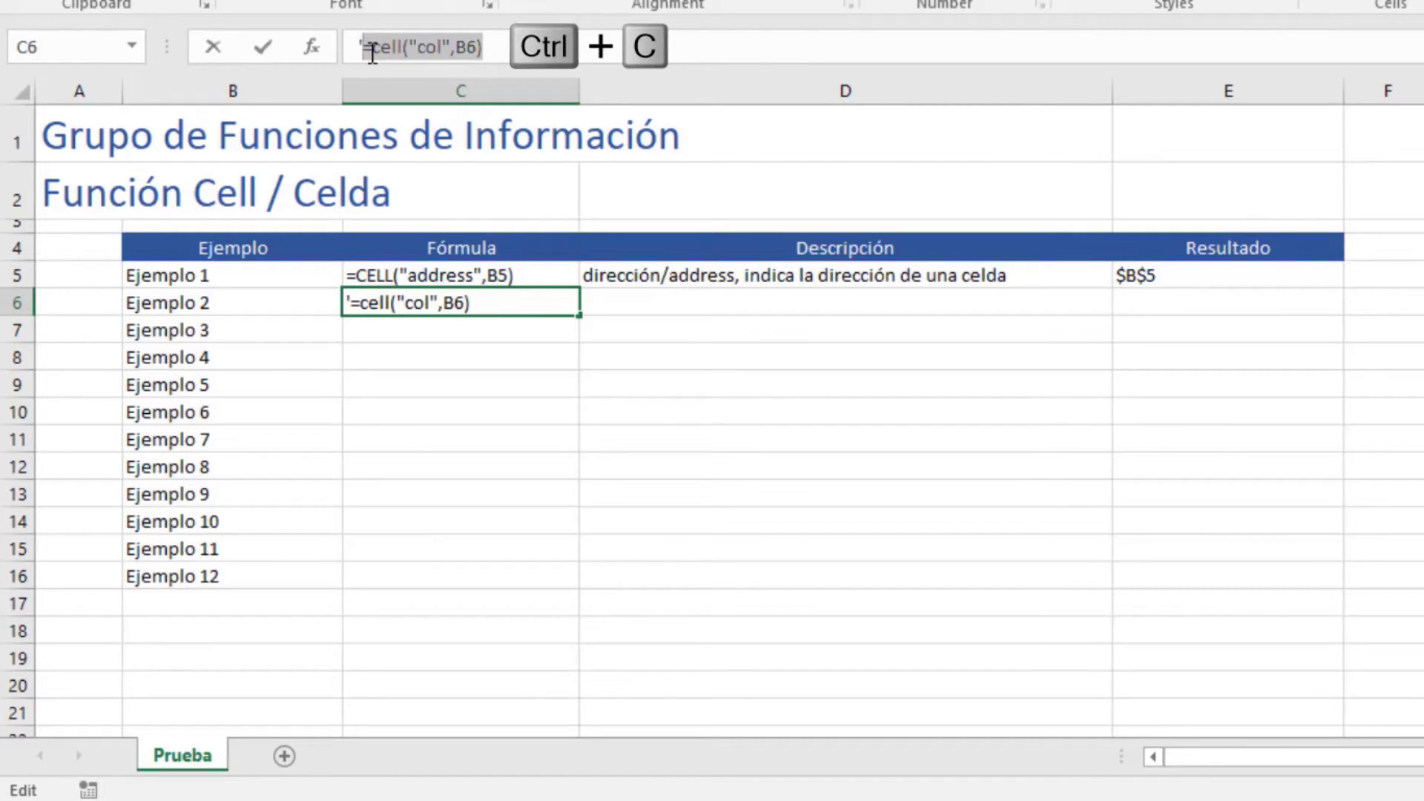
key("Escape")
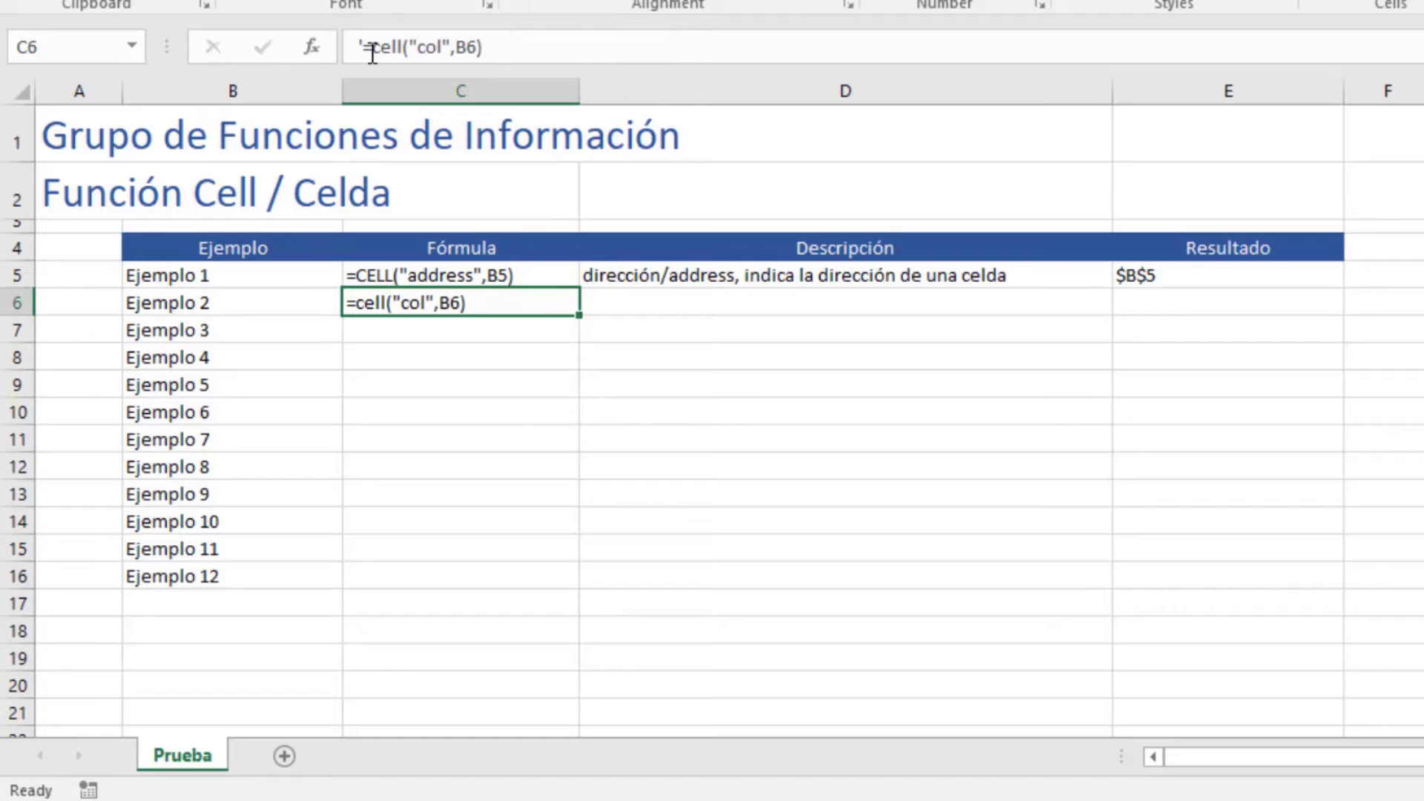
left_click(1273, 306)
key("ctrl+v")
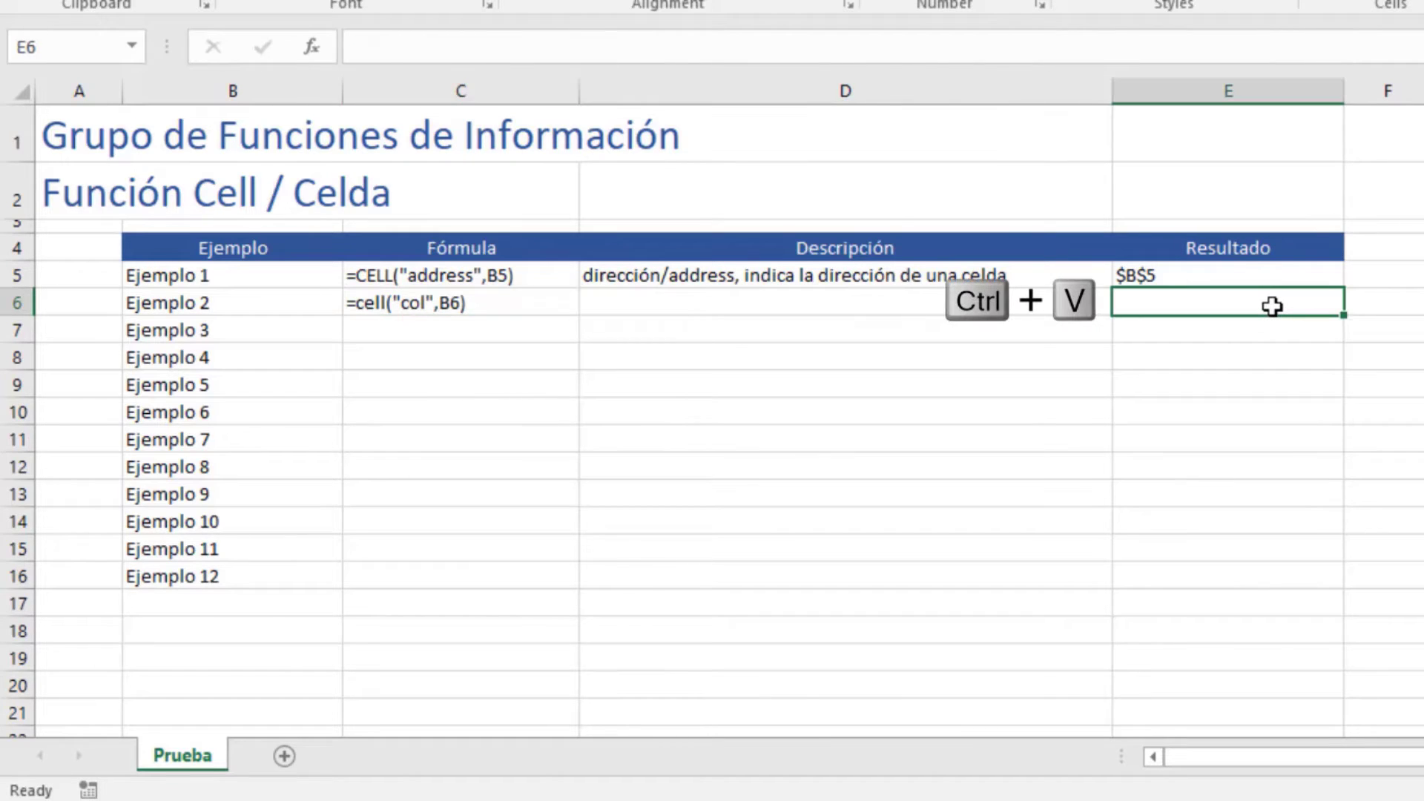
left_click(1268, 330)
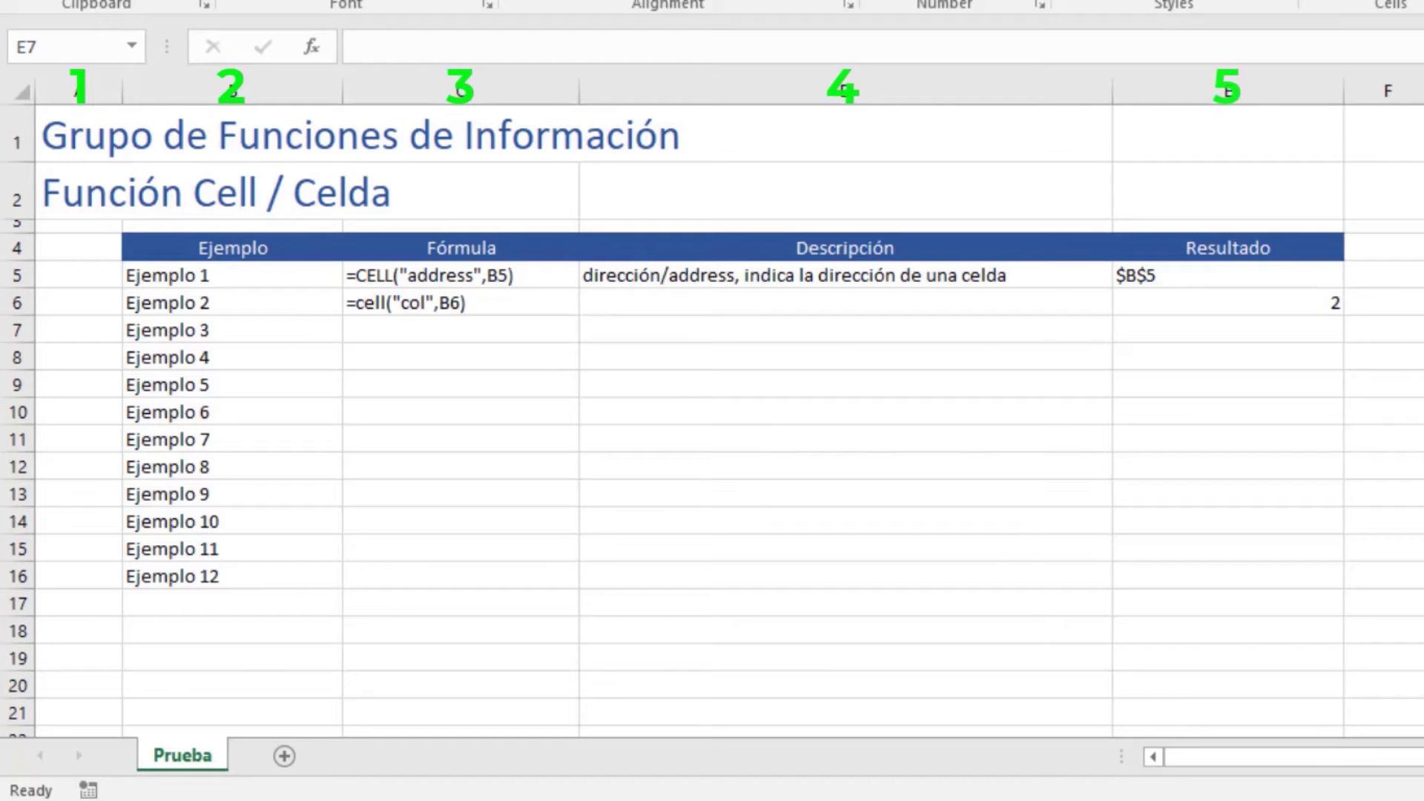
Enter the description "Columna/Col, Indica el número de columna de una dirección de celda" in D6 for Ejemplo 2.
left_click(803, 305)
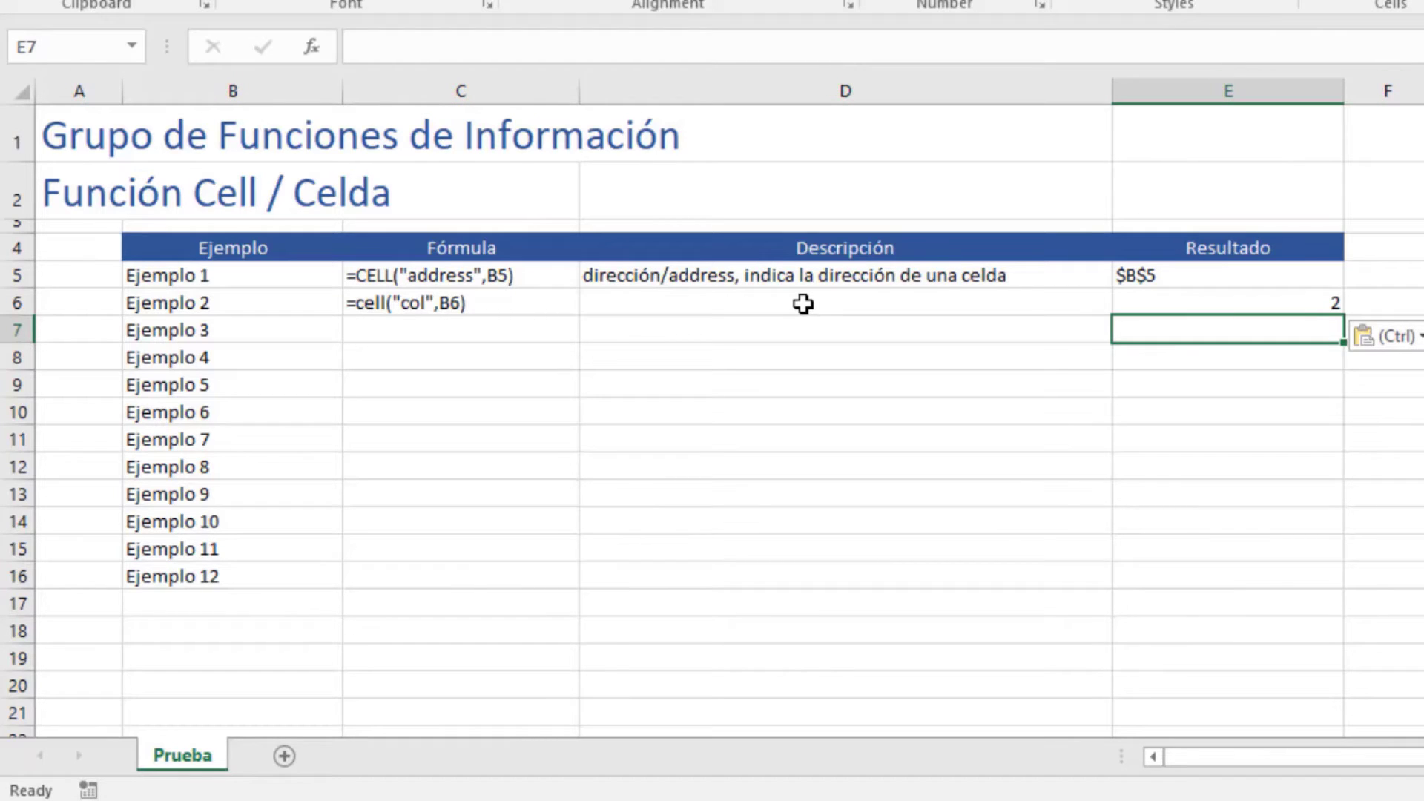
left_click(803, 305)
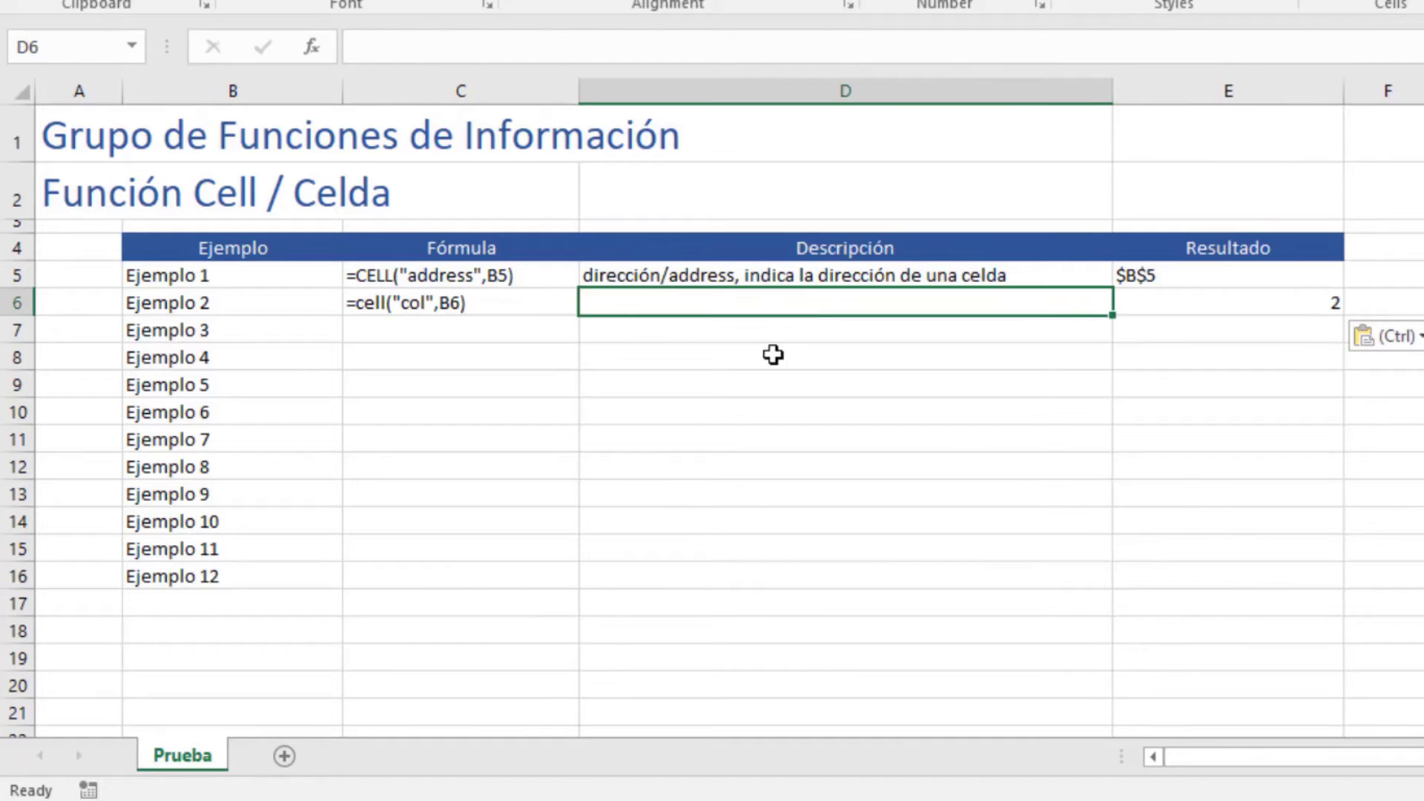
type("Colu")
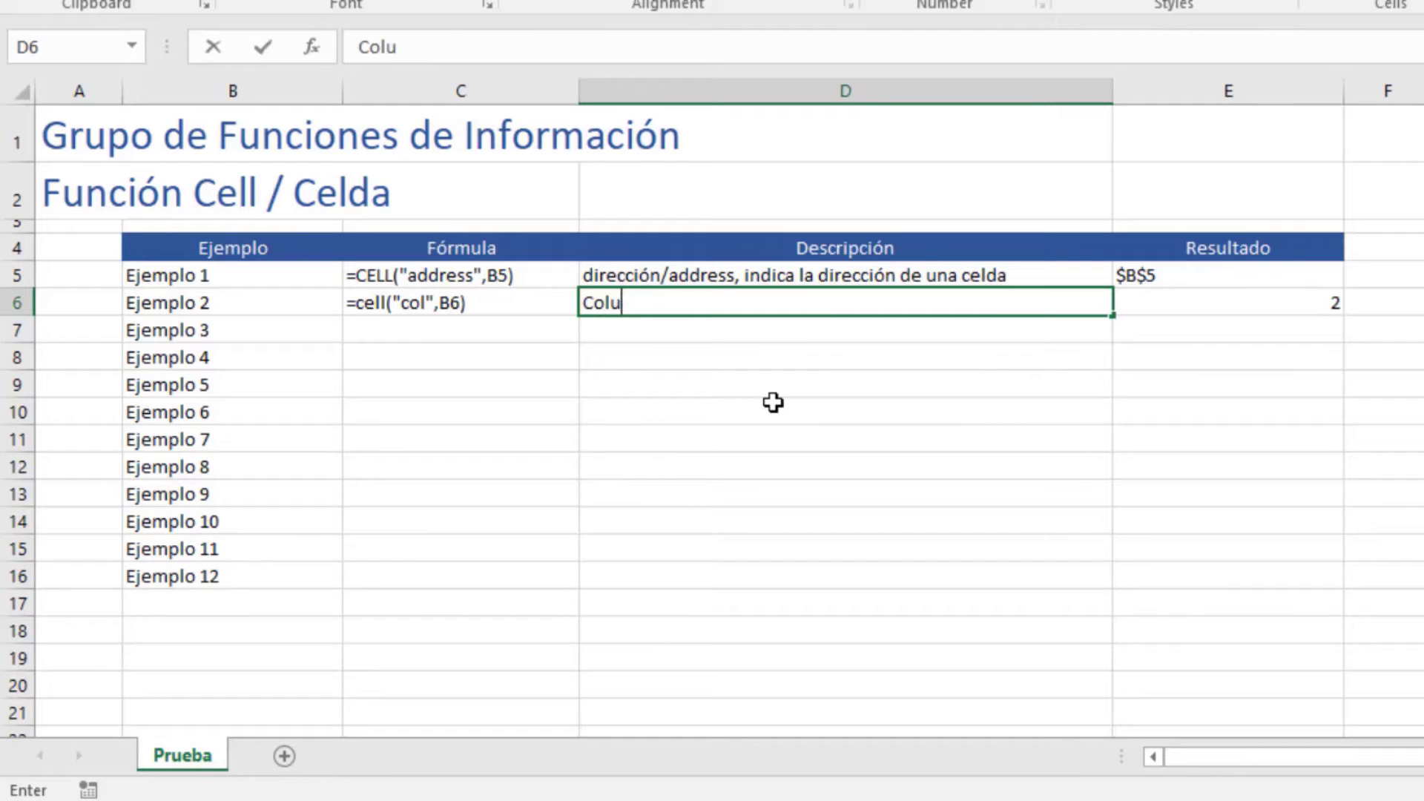
type("mna/C")
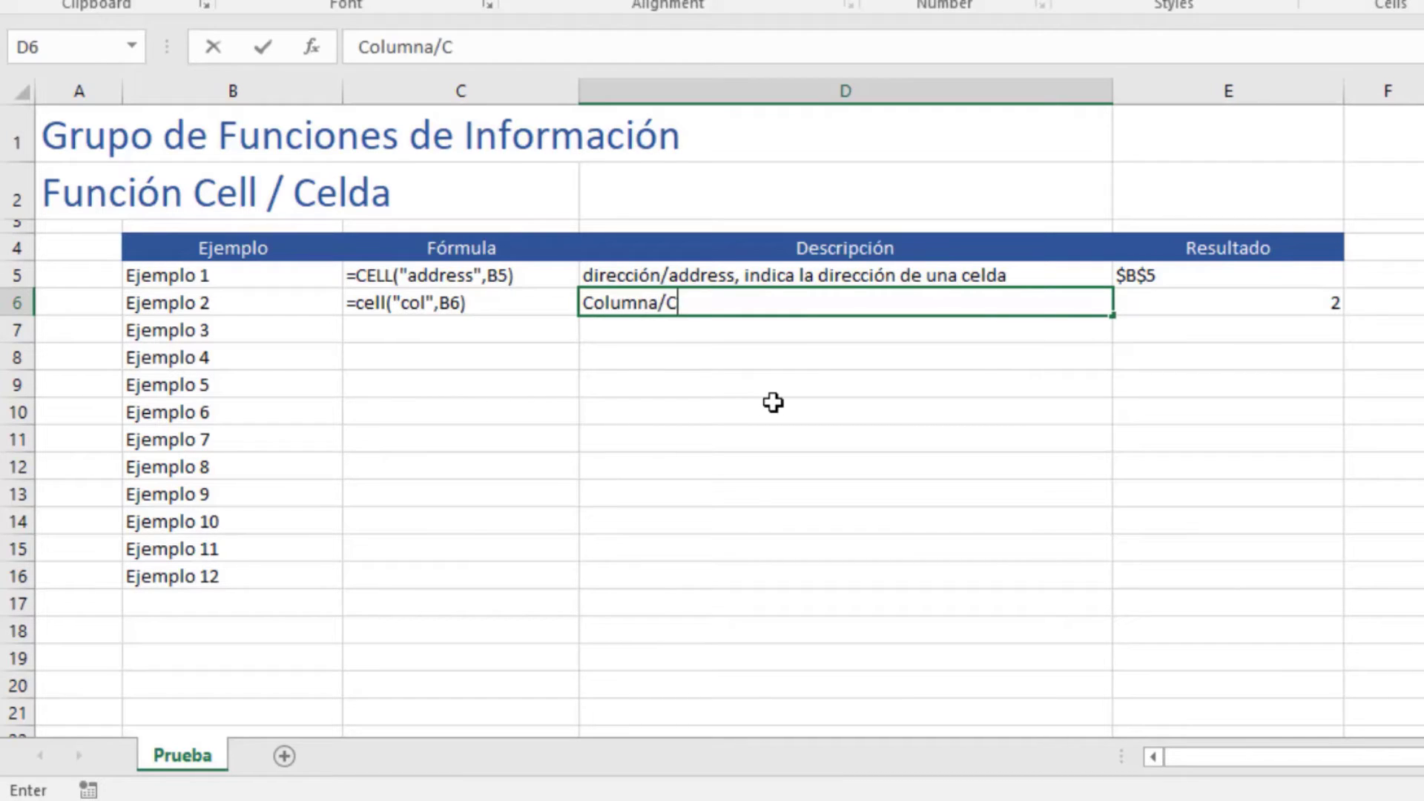
type("ol, Indica el número de colum")
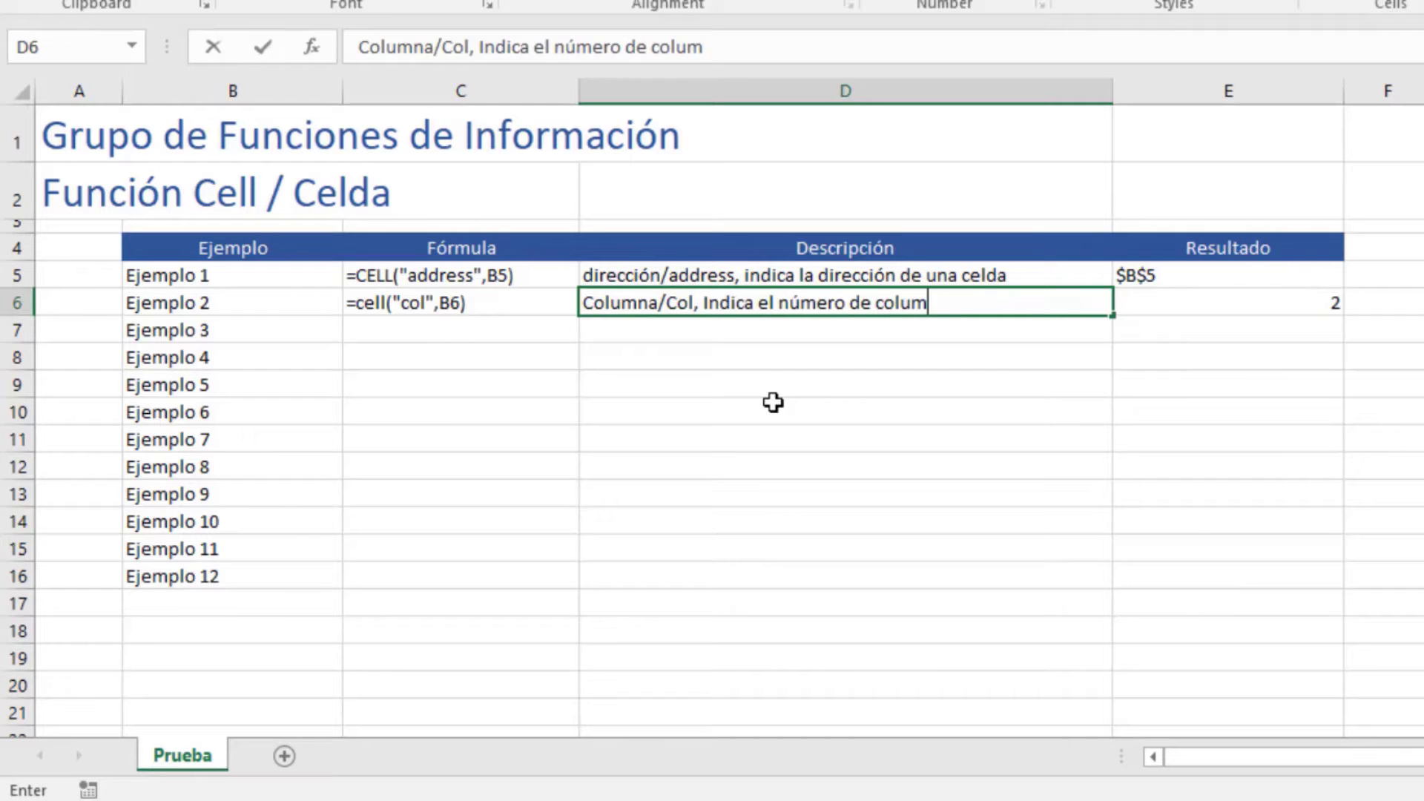
type("na de una dirección de celda")
key("Return")
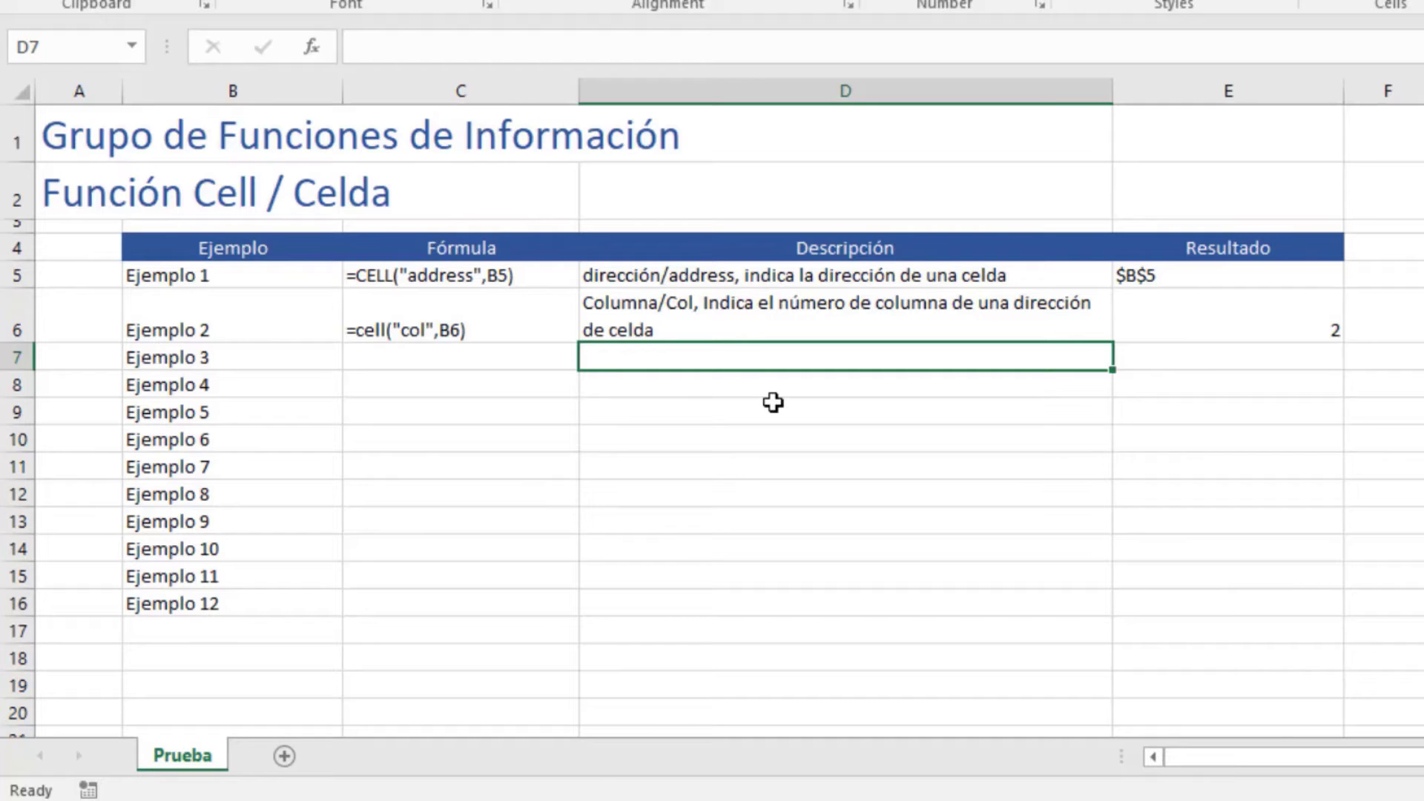
Enter the formula text =cell("color",B7) in the Fórmula column for Ejemplo 3.
left_click(543, 362)
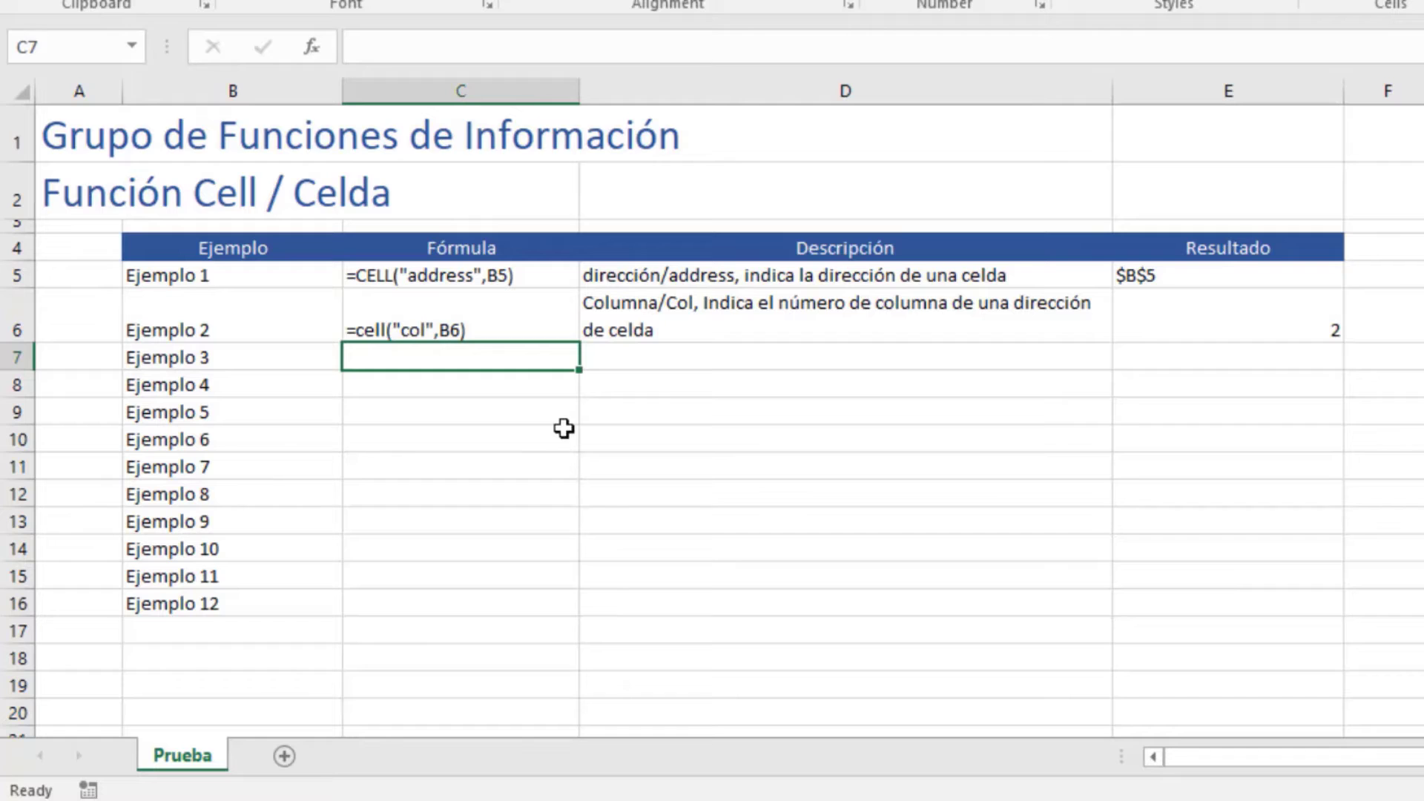
type("=cell(")
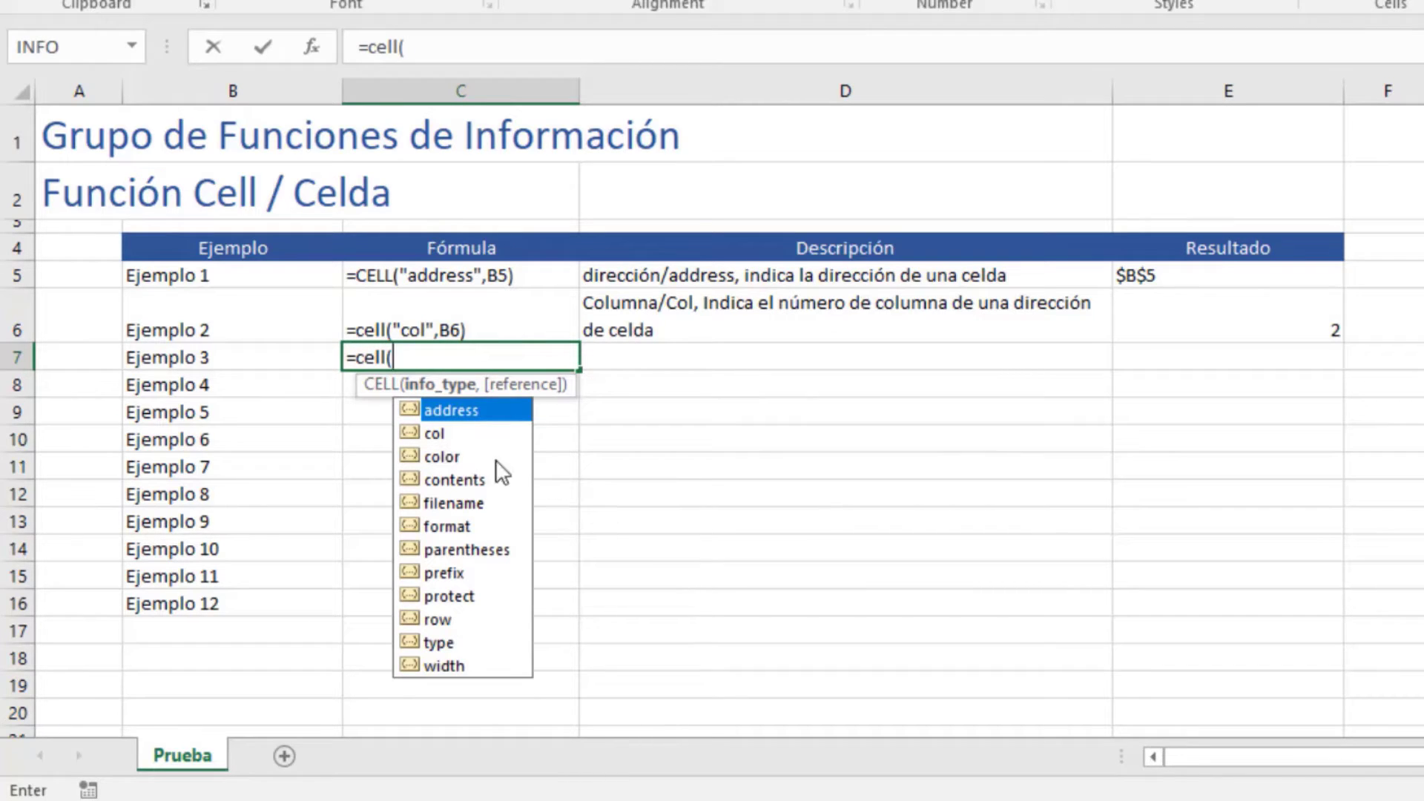
left_click(437, 457)
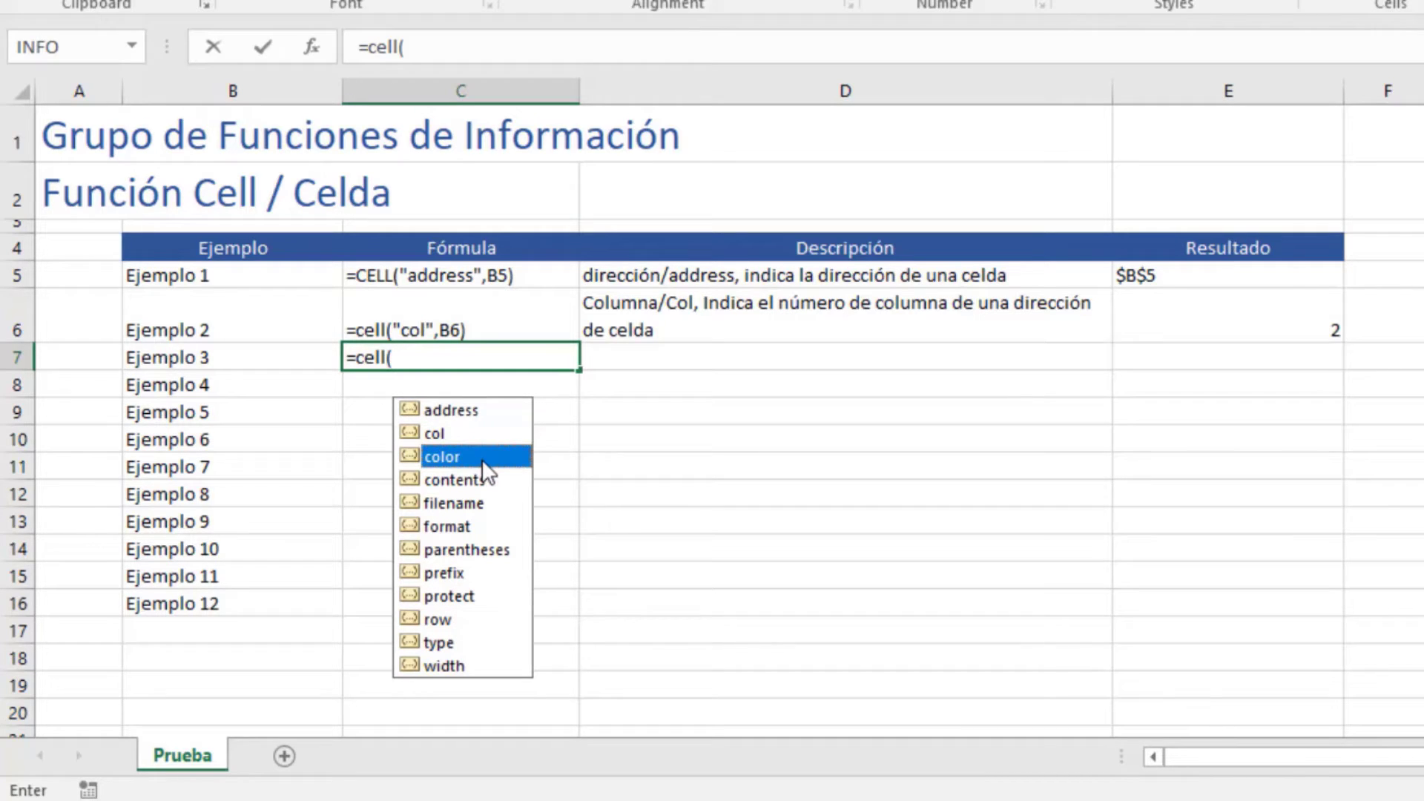
double_click(484, 461)
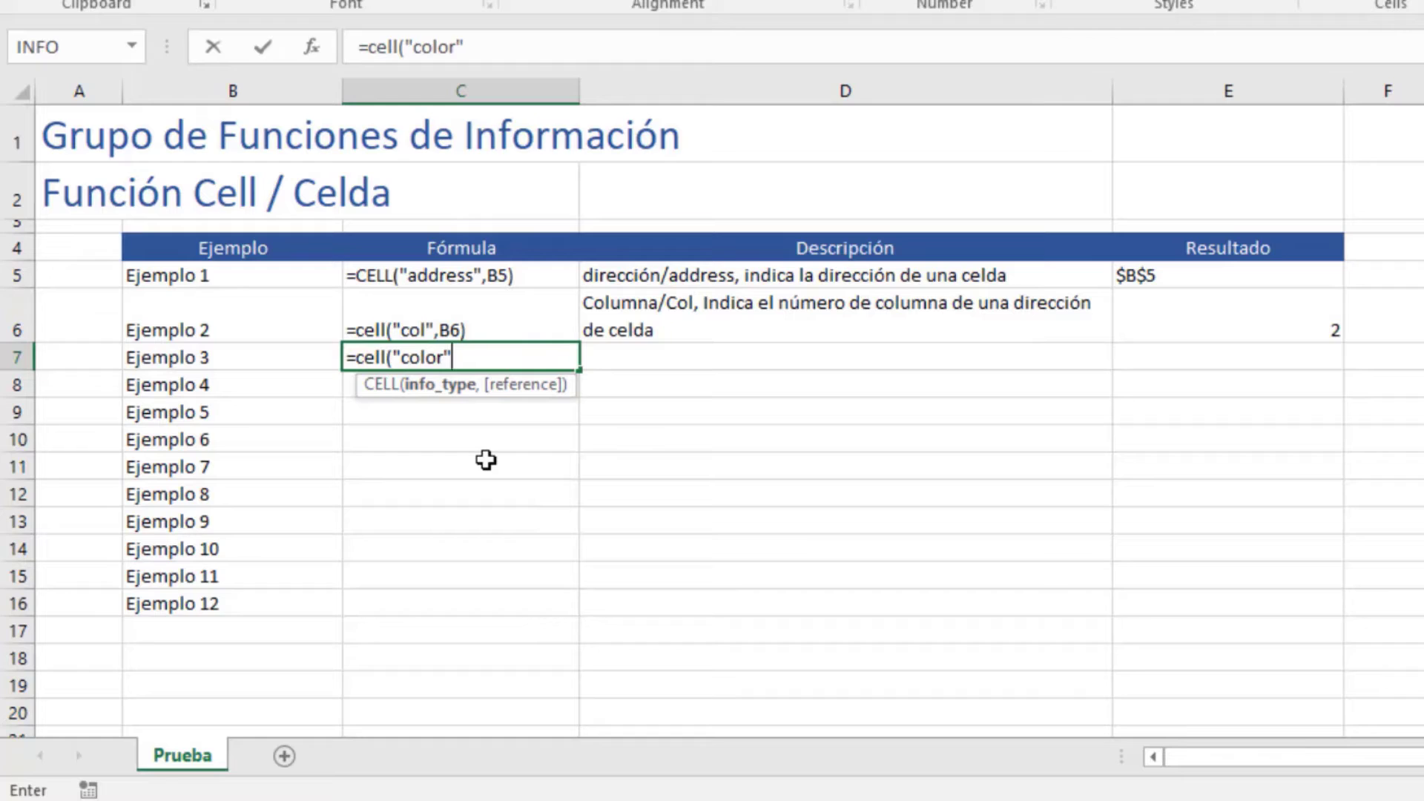
type(",")
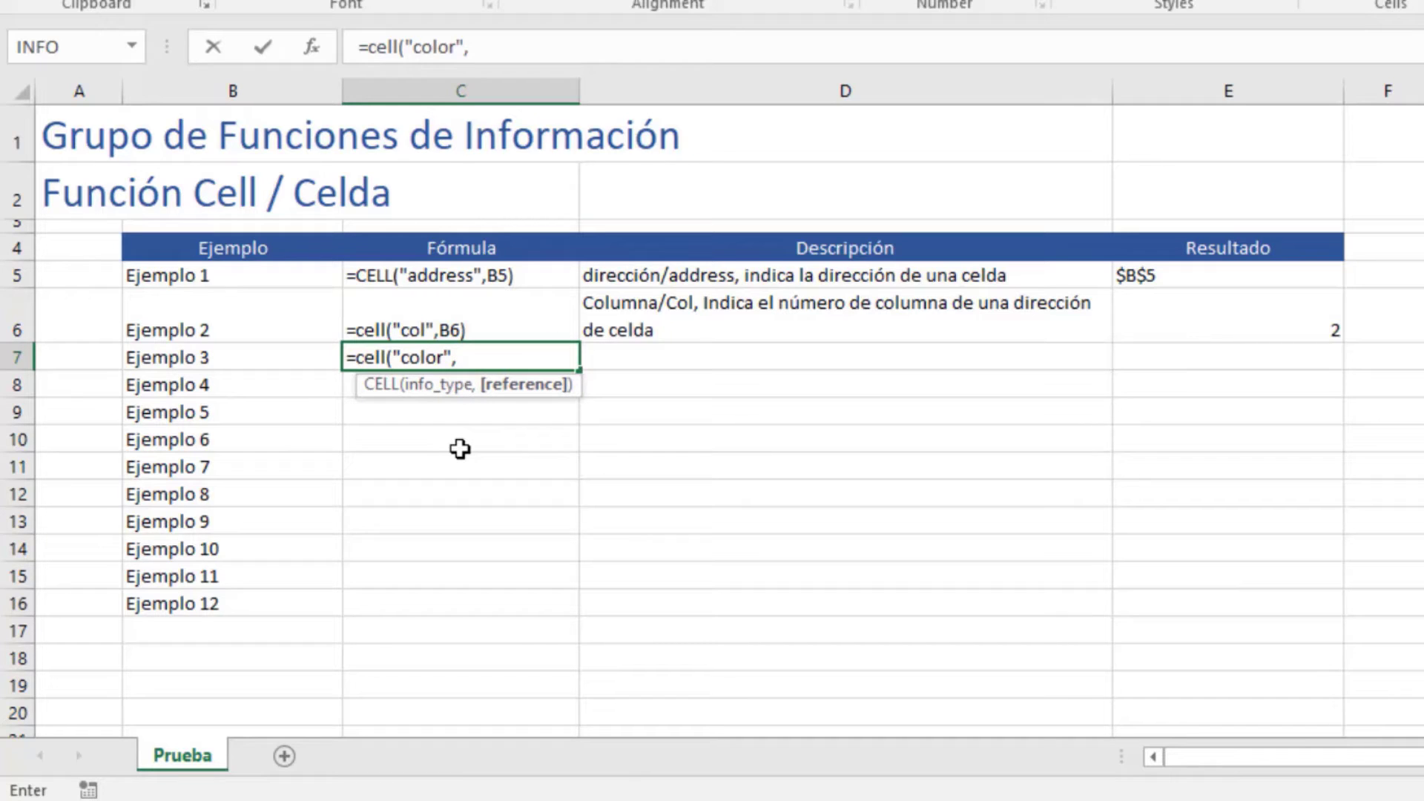
left_click(280, 353)
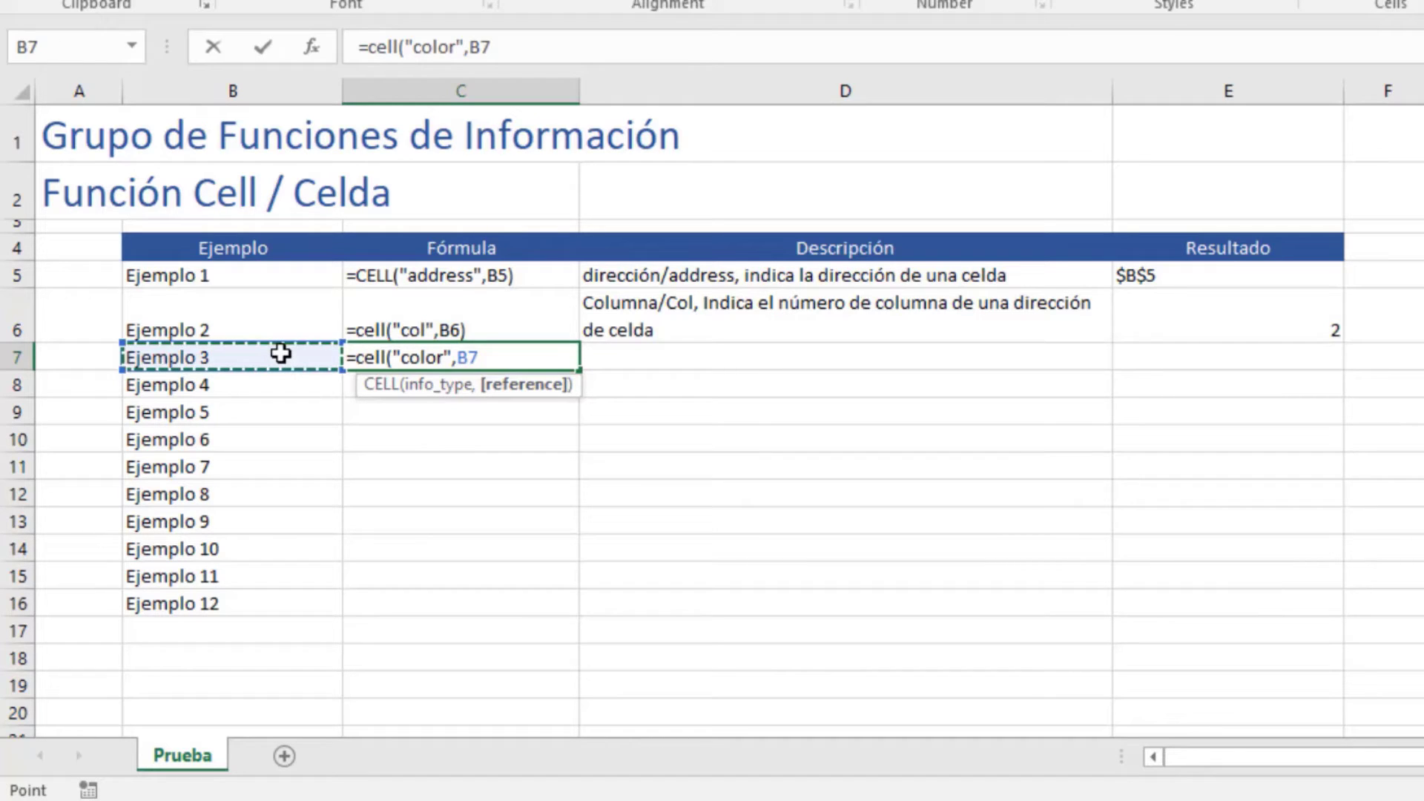
type(")")
key("Return")
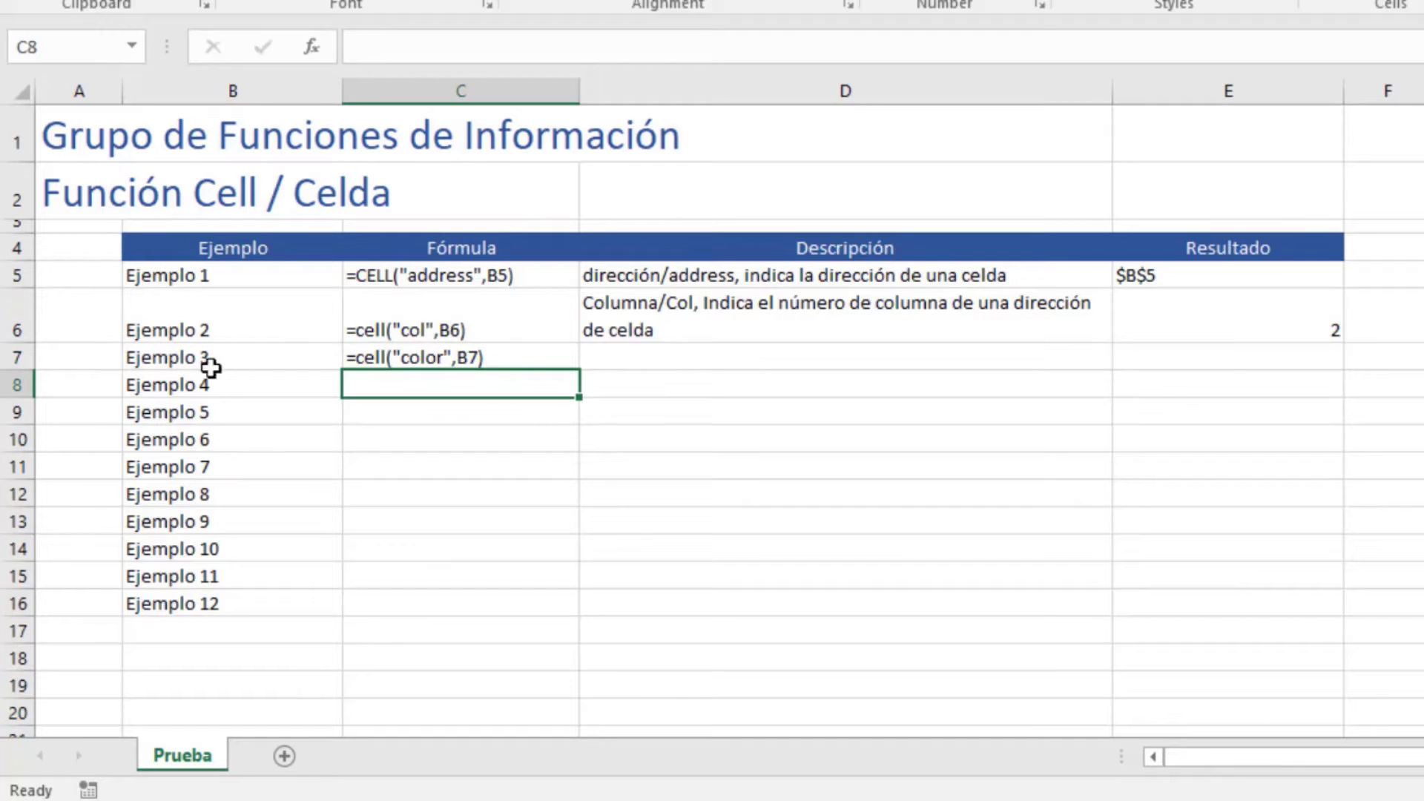
Copy the formula text from C7 without its leading apostrophe and paste it as a working formula into Resultado cell E7.
left_click(557, 360)
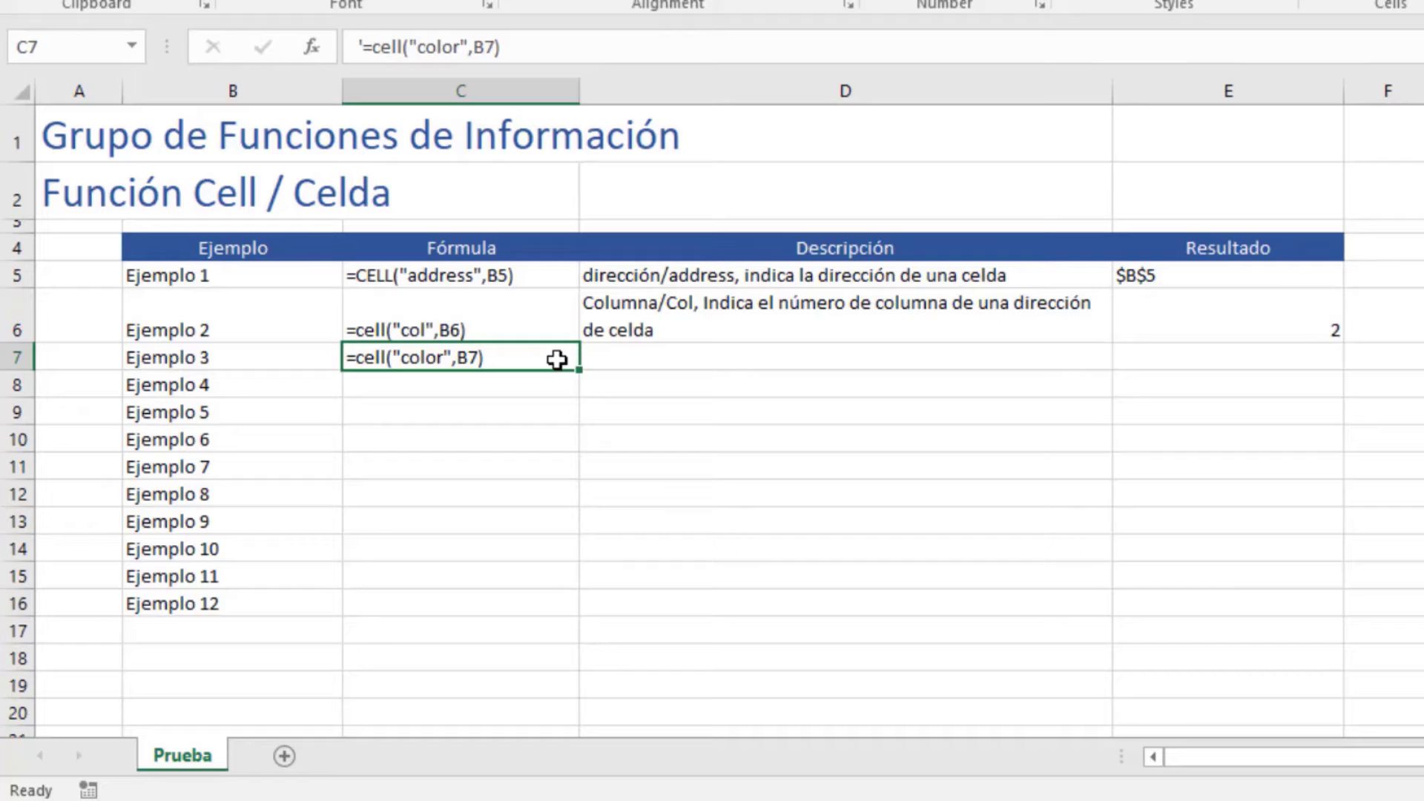
left_click(527, 49)
left_click_drag(528, 49, 367, 46)
key("ctrl+c")
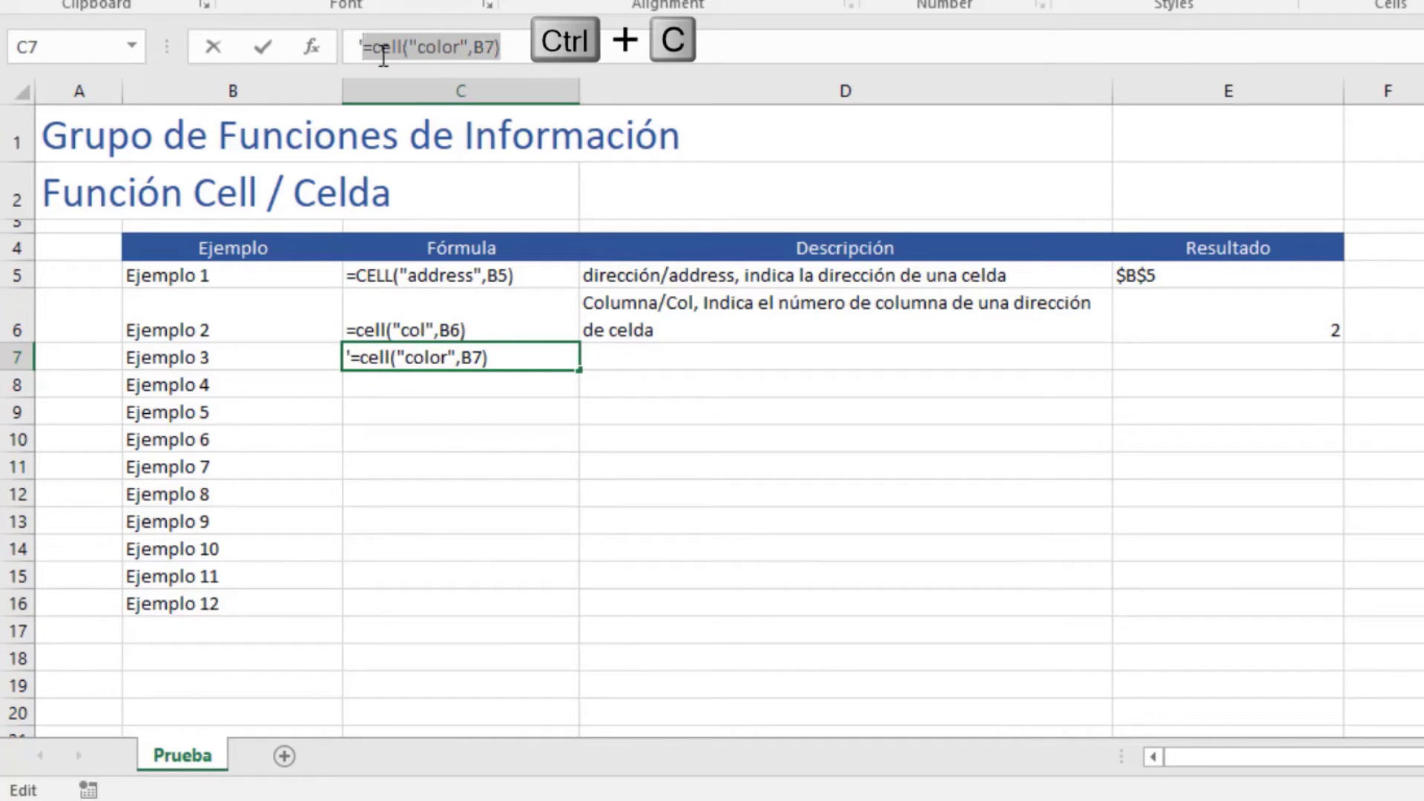
key("Escape")
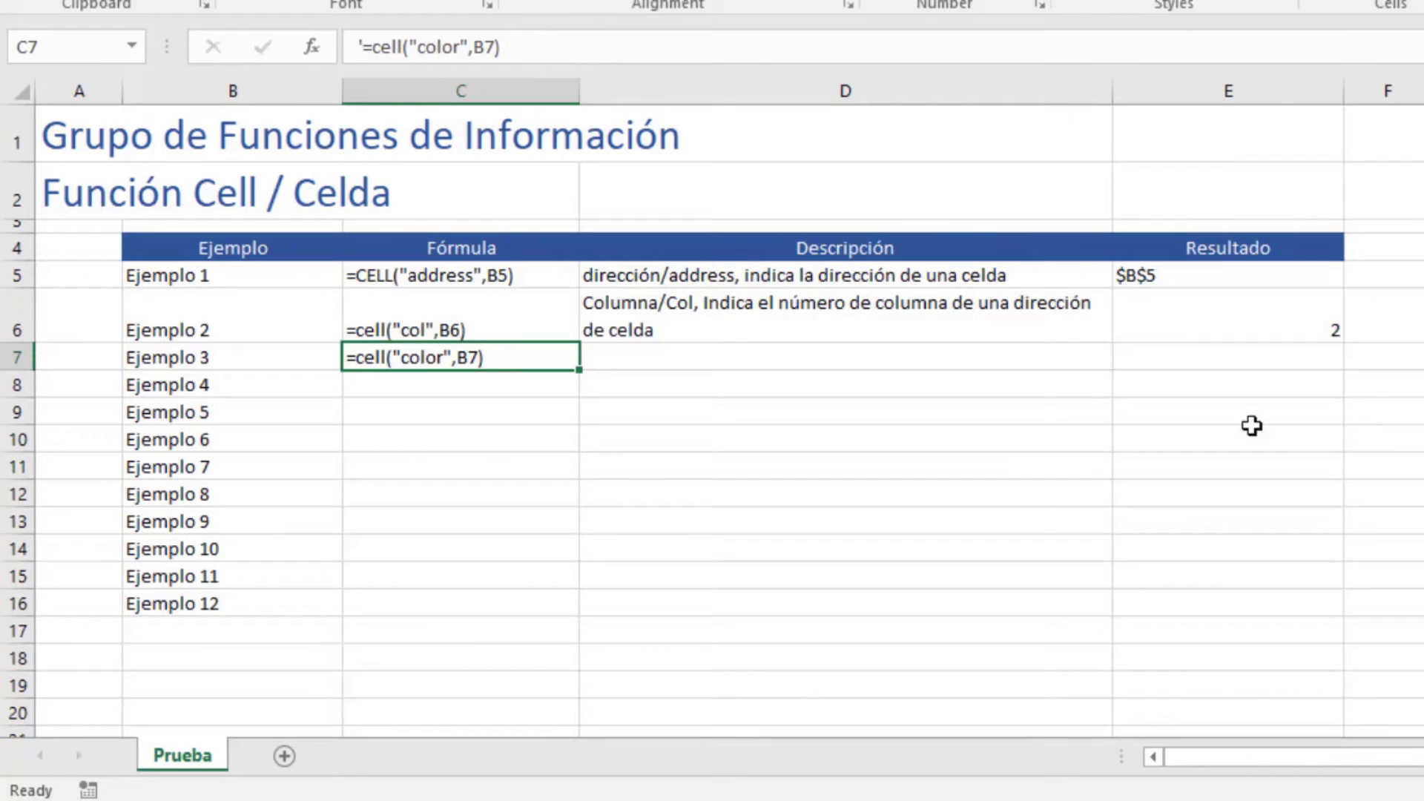
left_click(1230, 359)
key("ctrl+v")
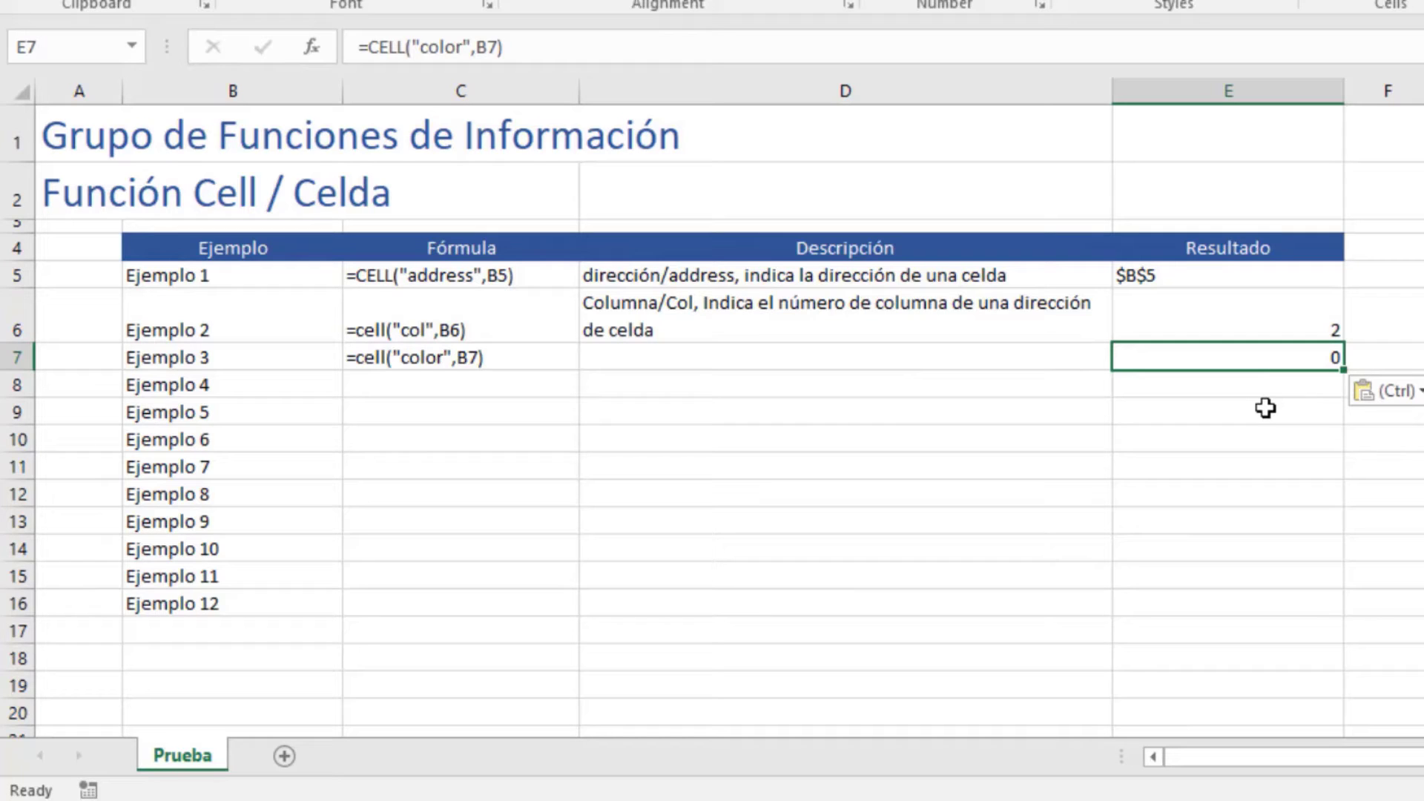
key("alt+Tab")
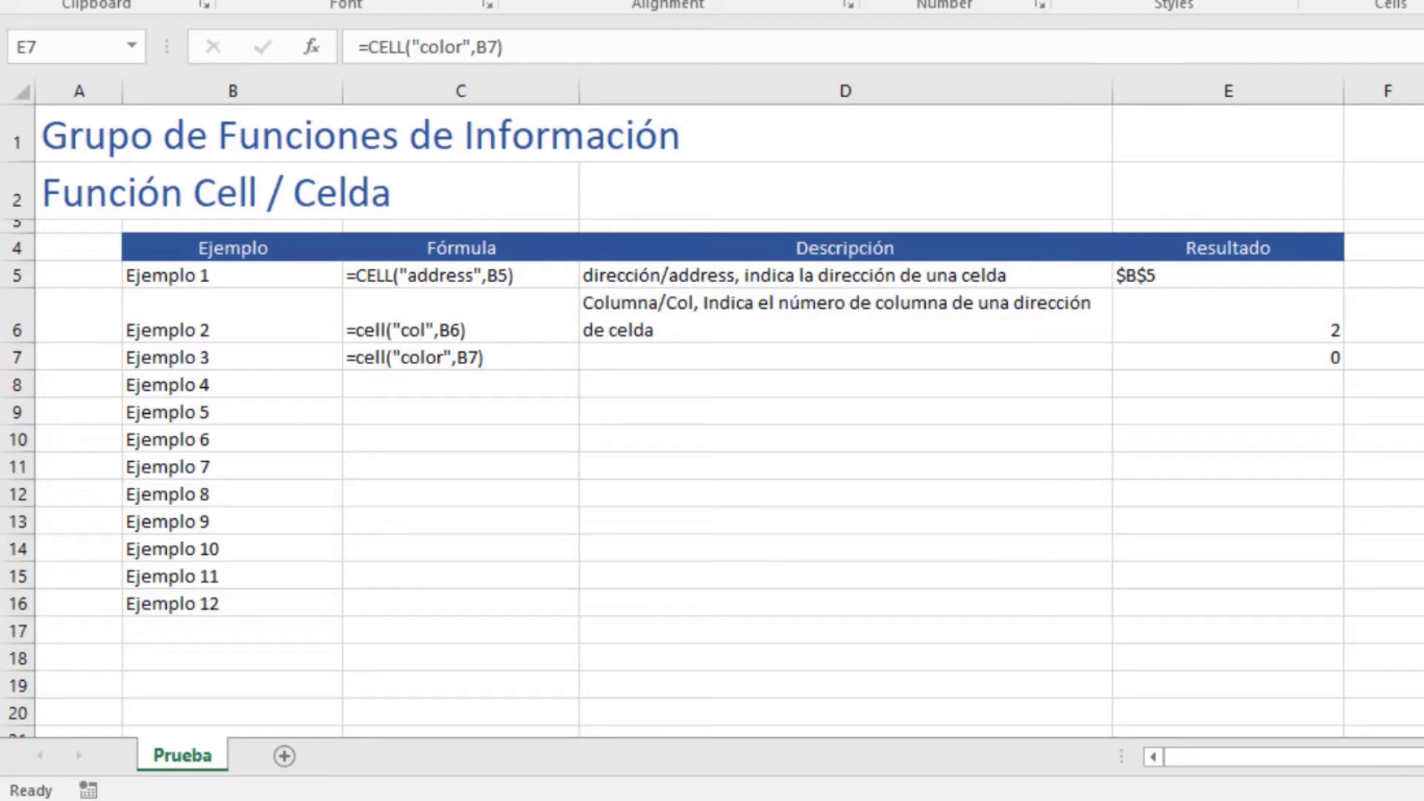
key("ctrl+v")
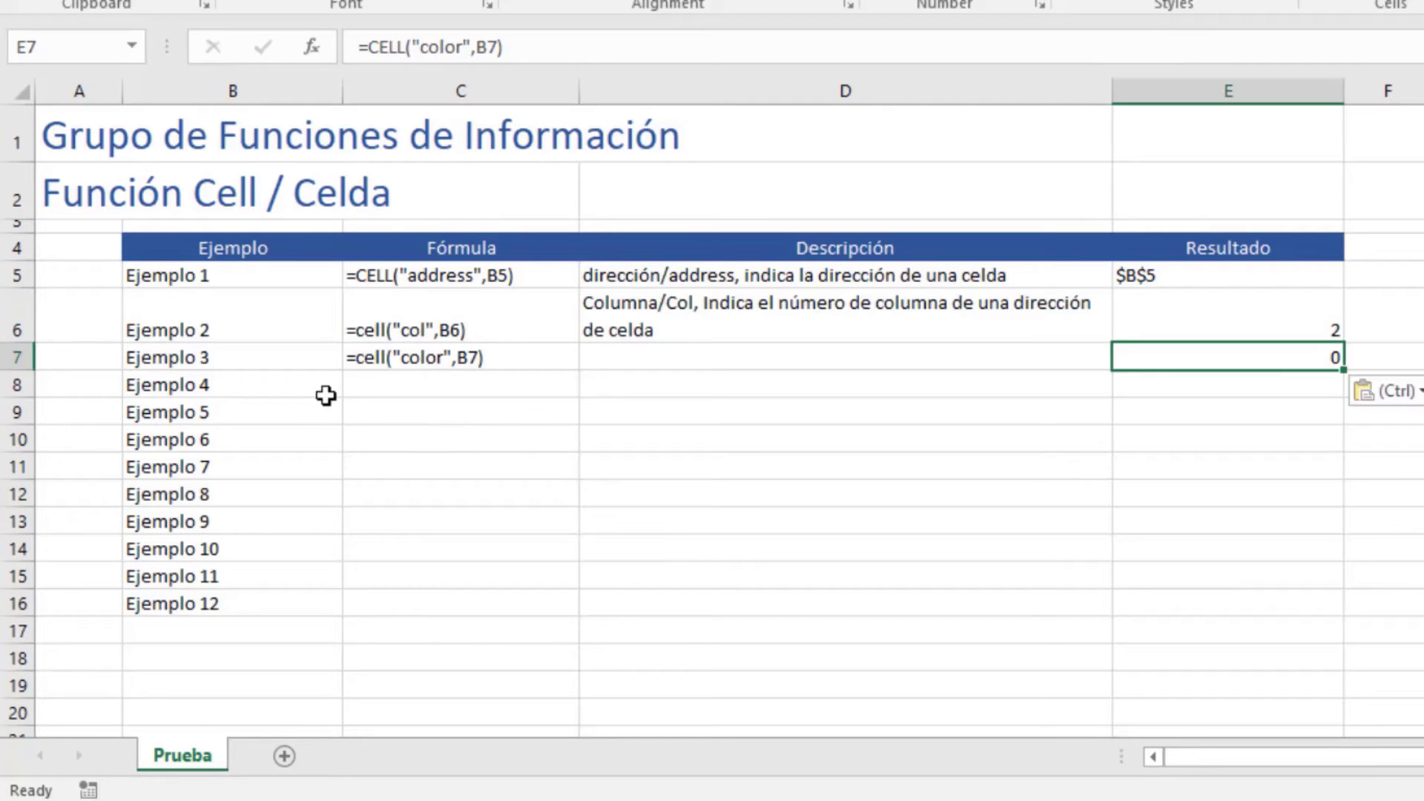
Replace the Ejemplo 3 label in B7 with 12345 and re-enter the CELL formula in E7 to recalculate it.
left_click(265, 361)
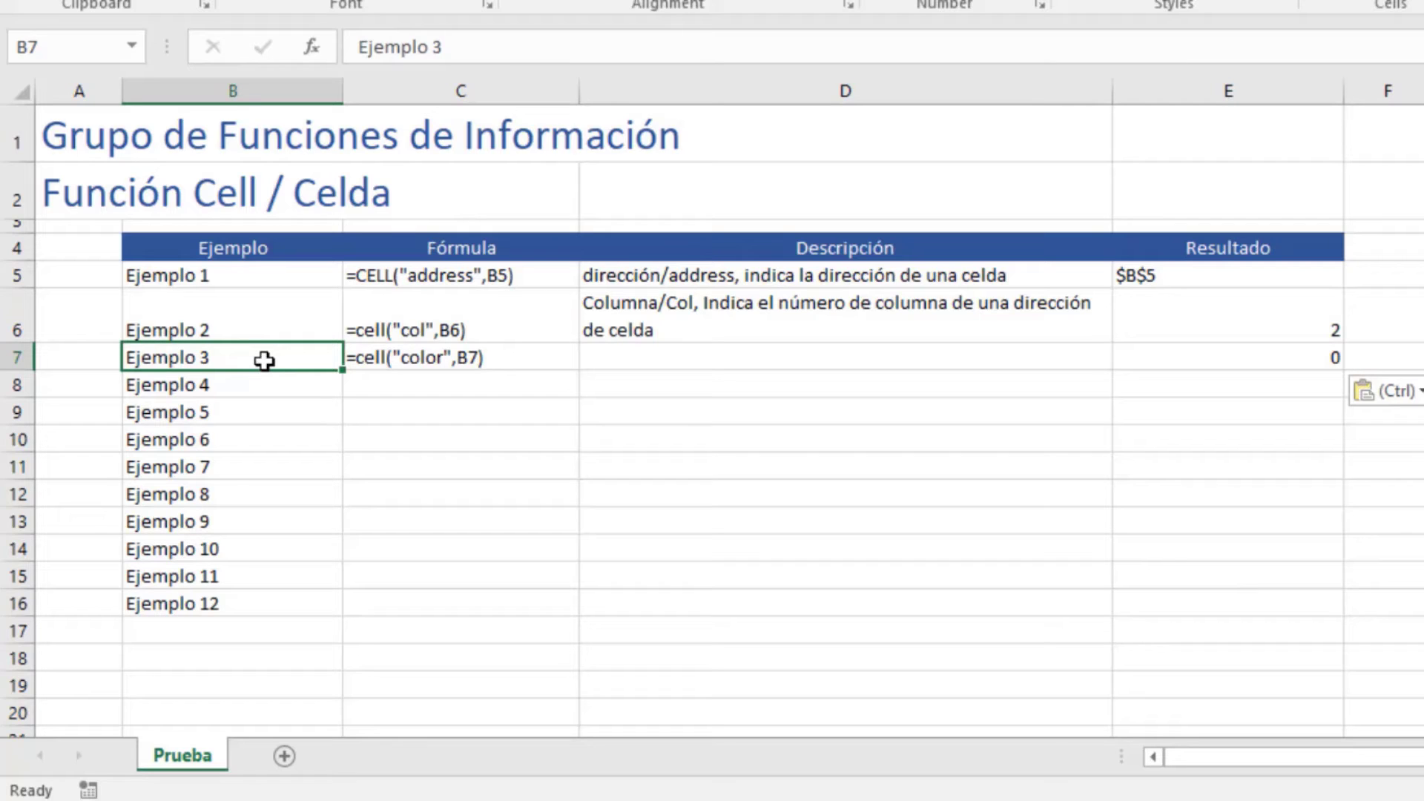
type("12345")
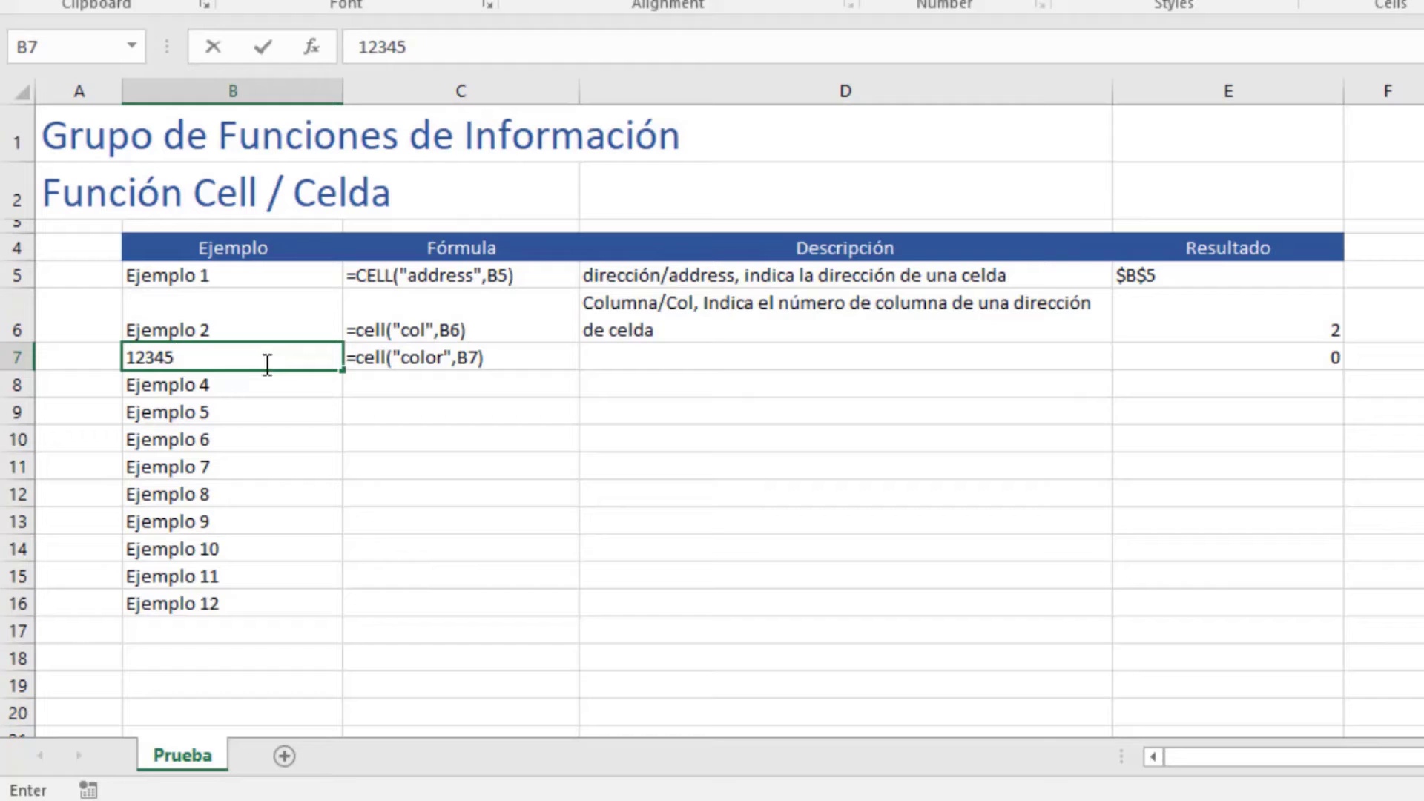
key("Return")
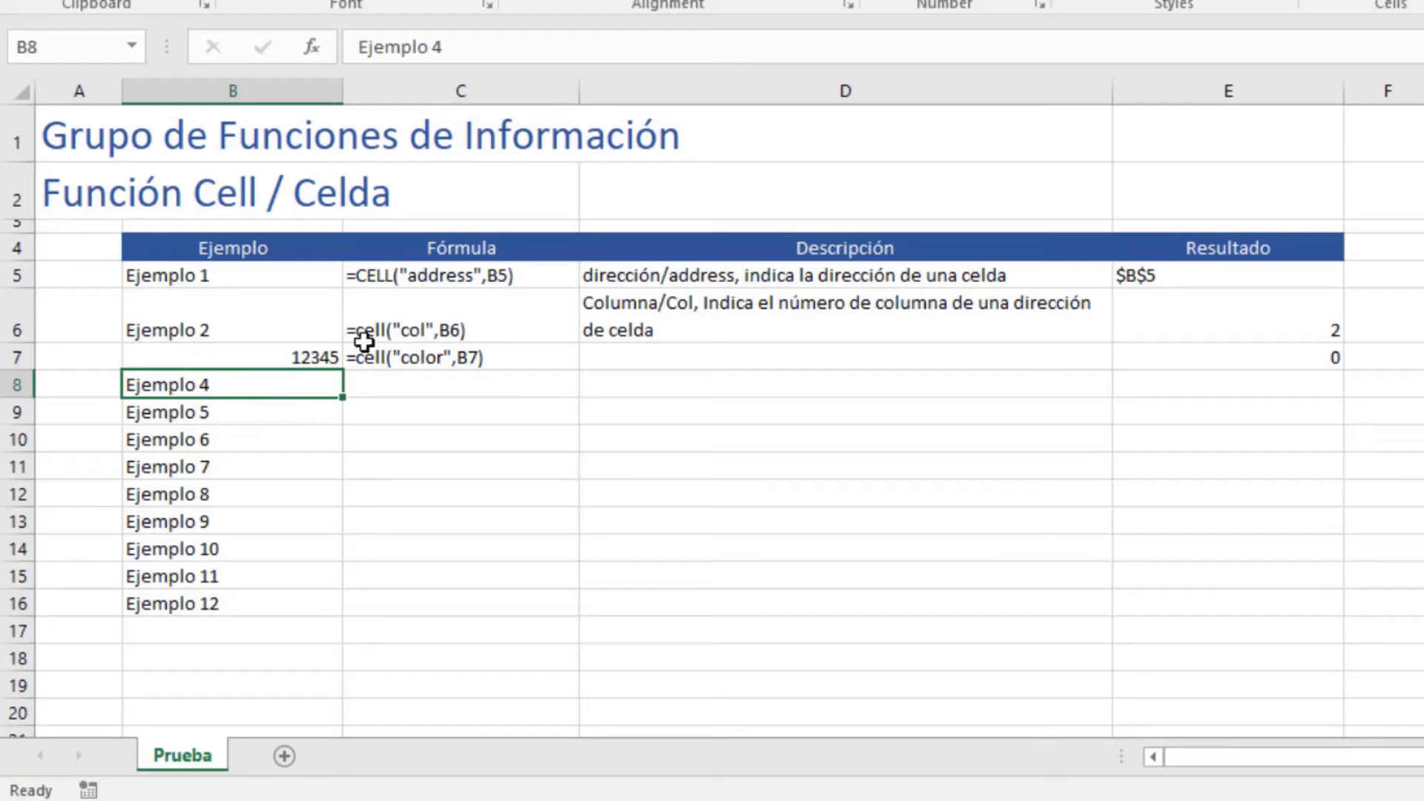
left_click(1209, 360)
key("F2")
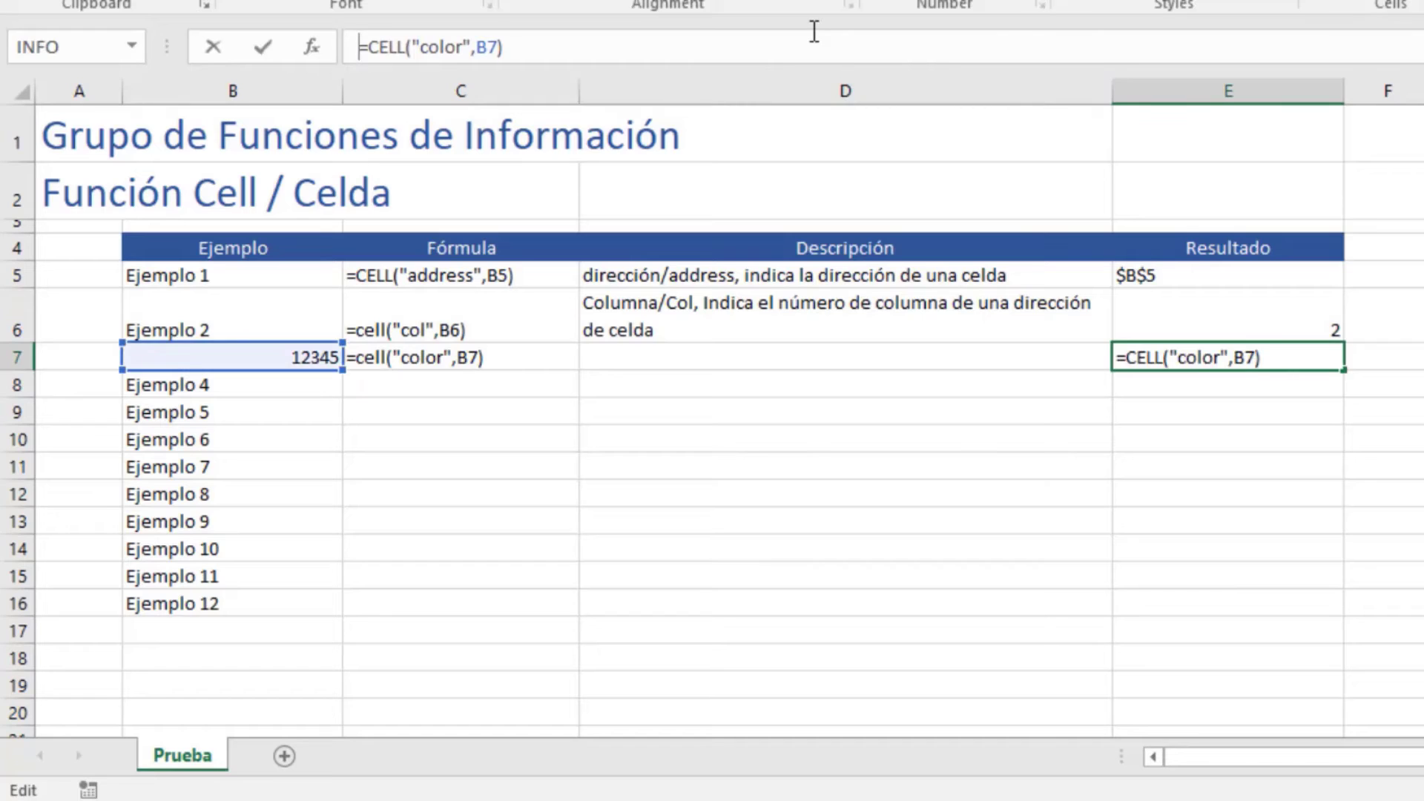
key("Return")
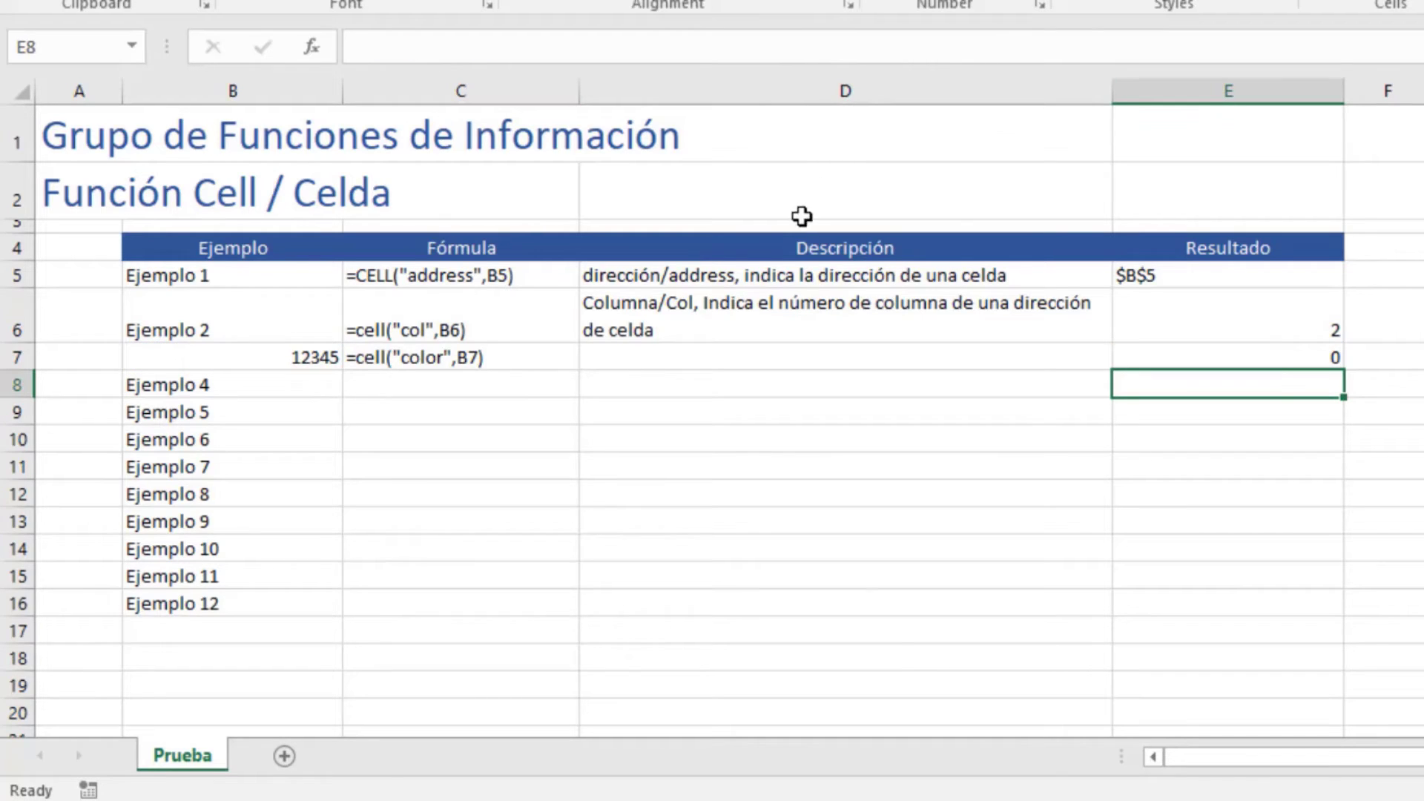
Format cell B7 as Number with two decimal places and negative numbers shown in red without parentheses or minus sign.
left_click(270, 357)
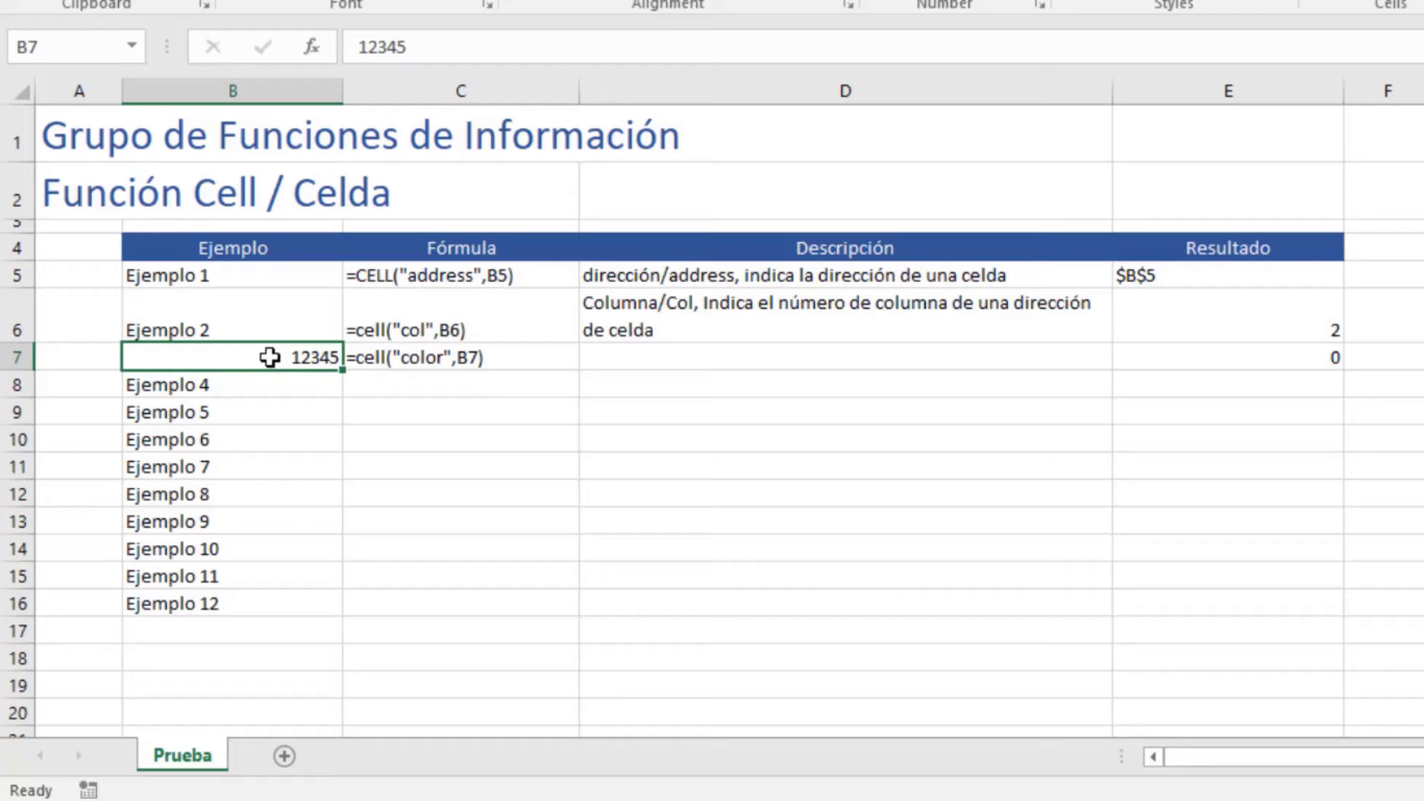
right_click(269, 357)
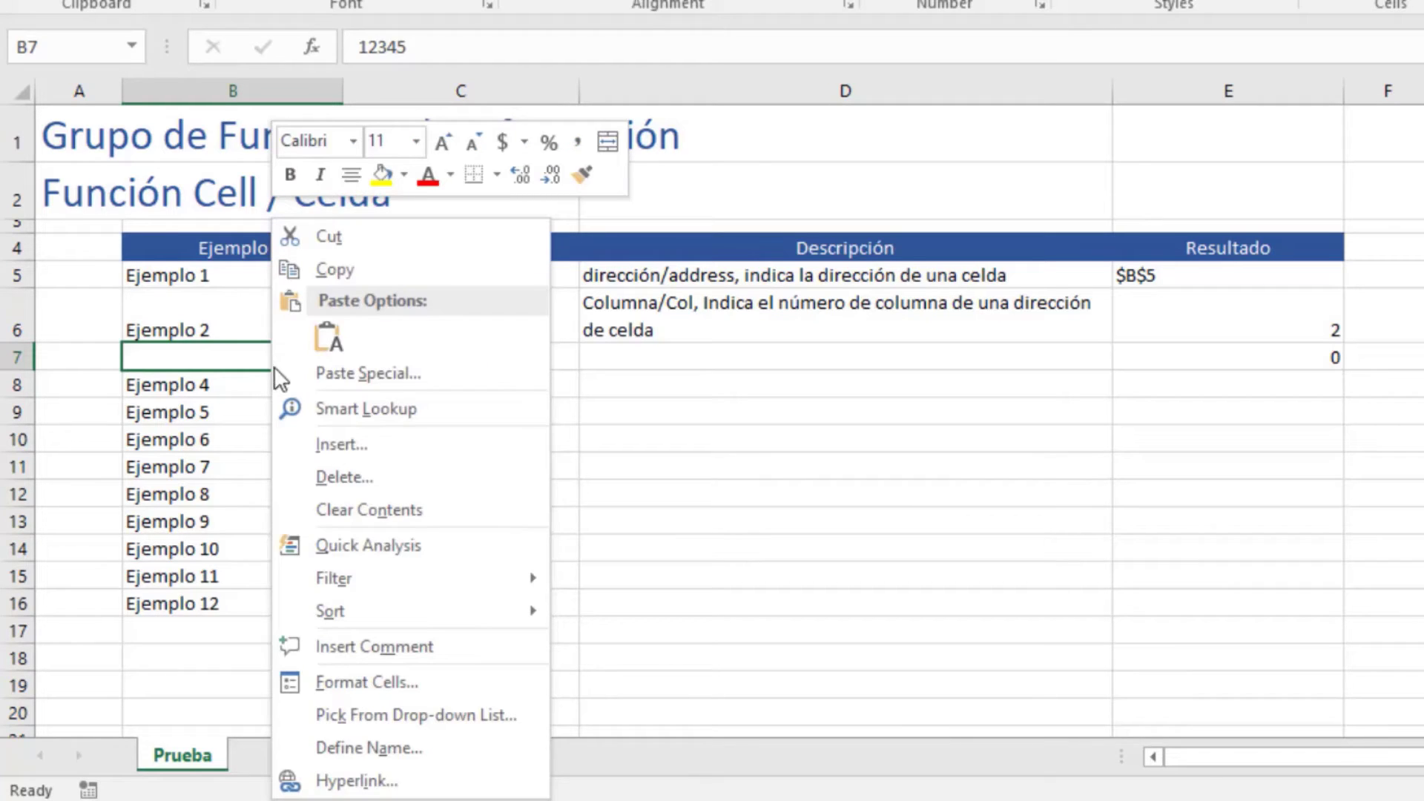
left_click(410, 676)
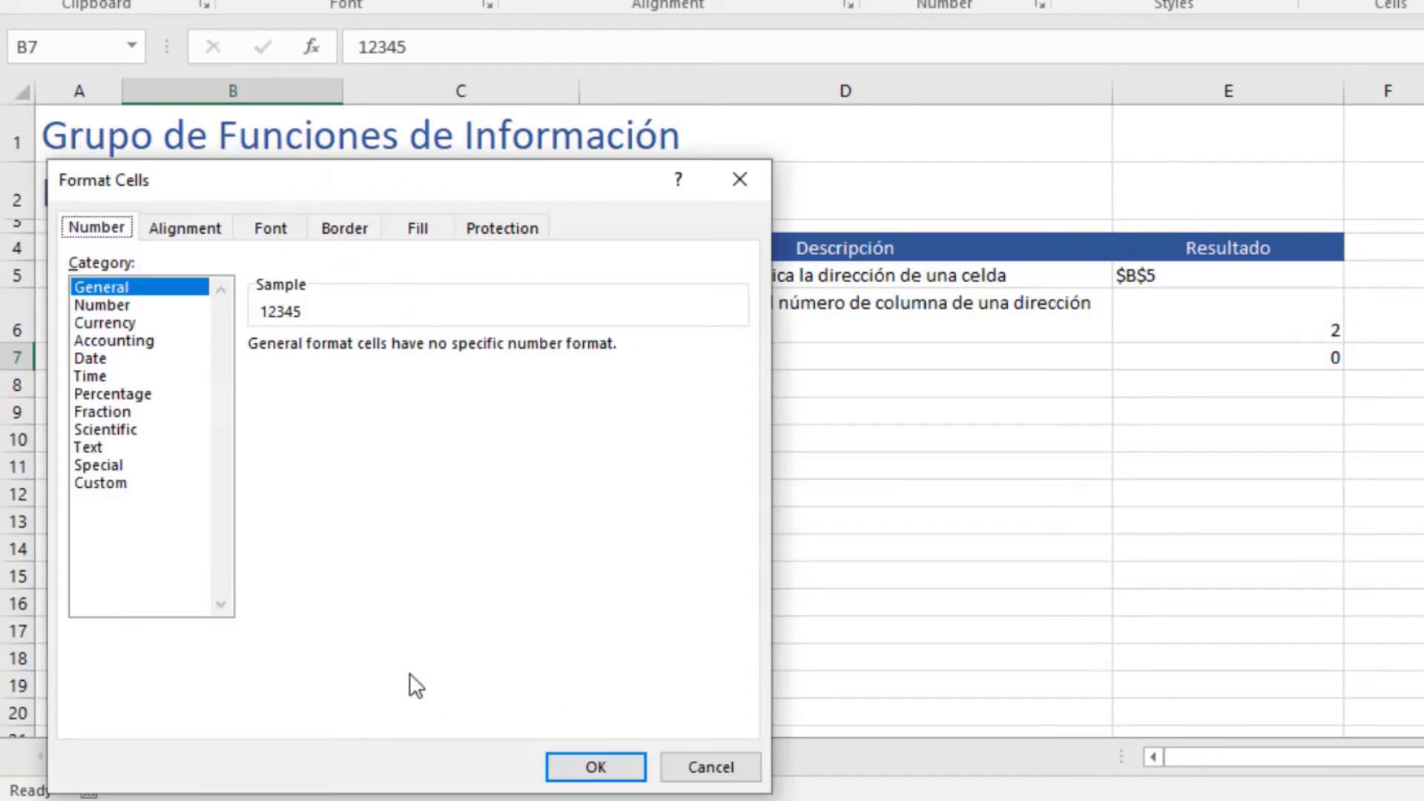
left_click(110, 309)
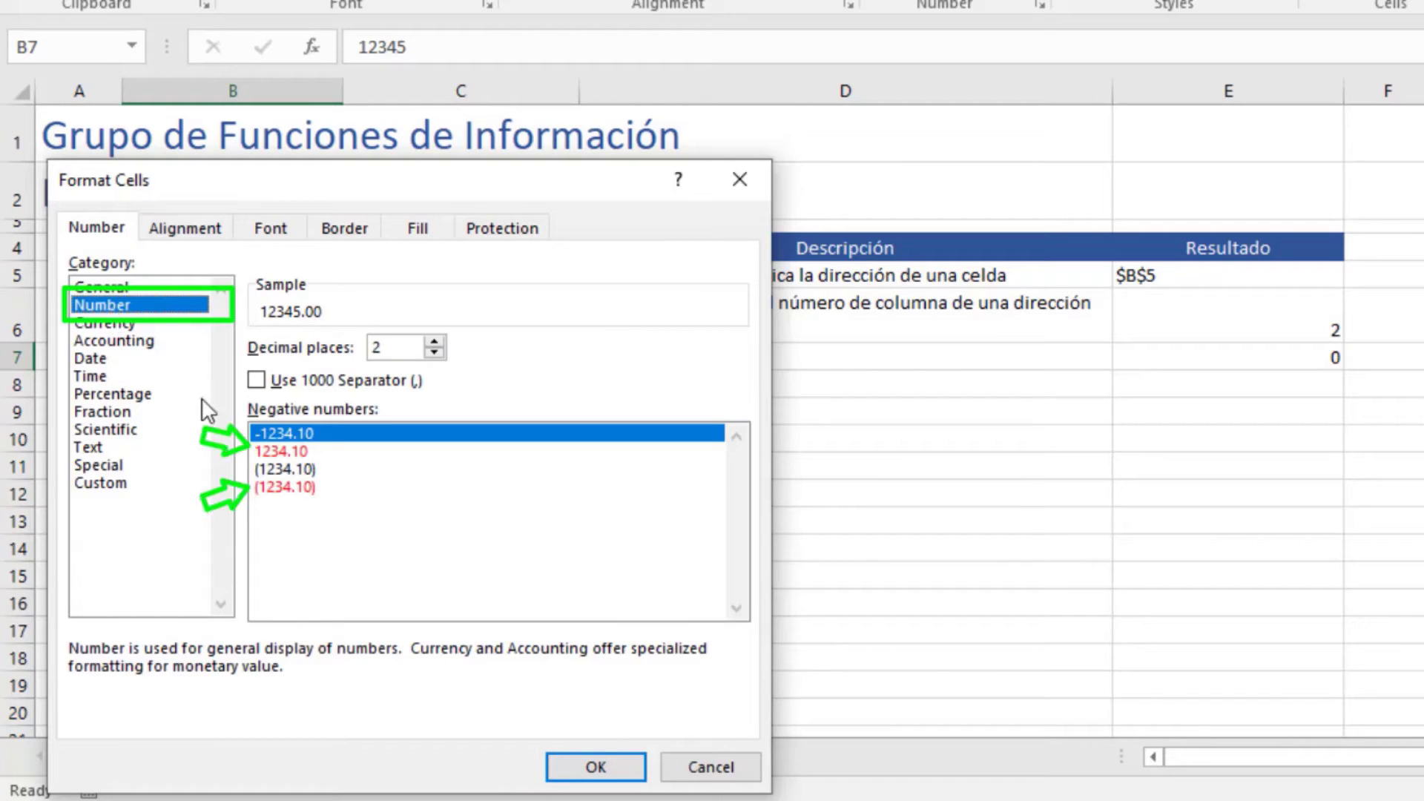
left_click(270, 450)
left_click(293, 488)
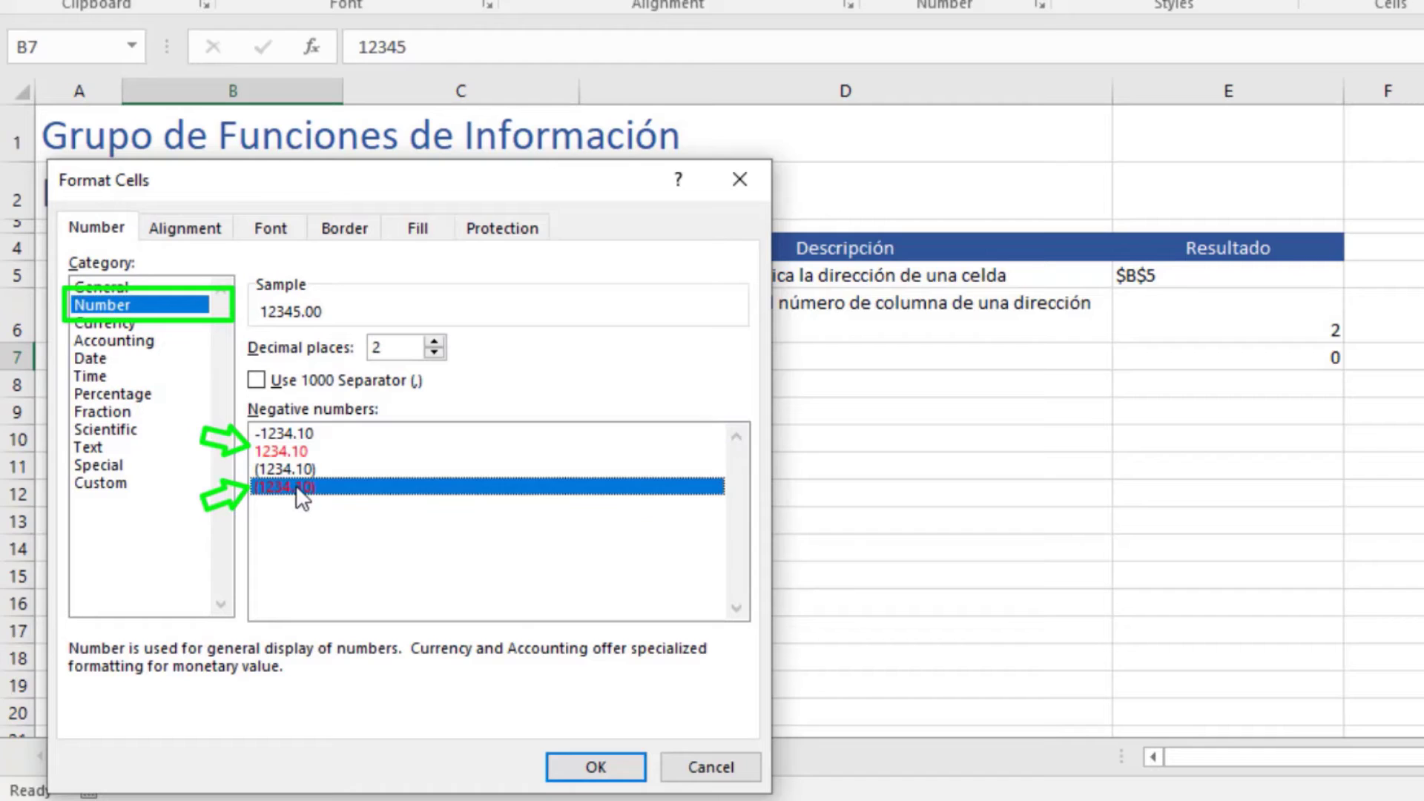
left_click(314, 450)
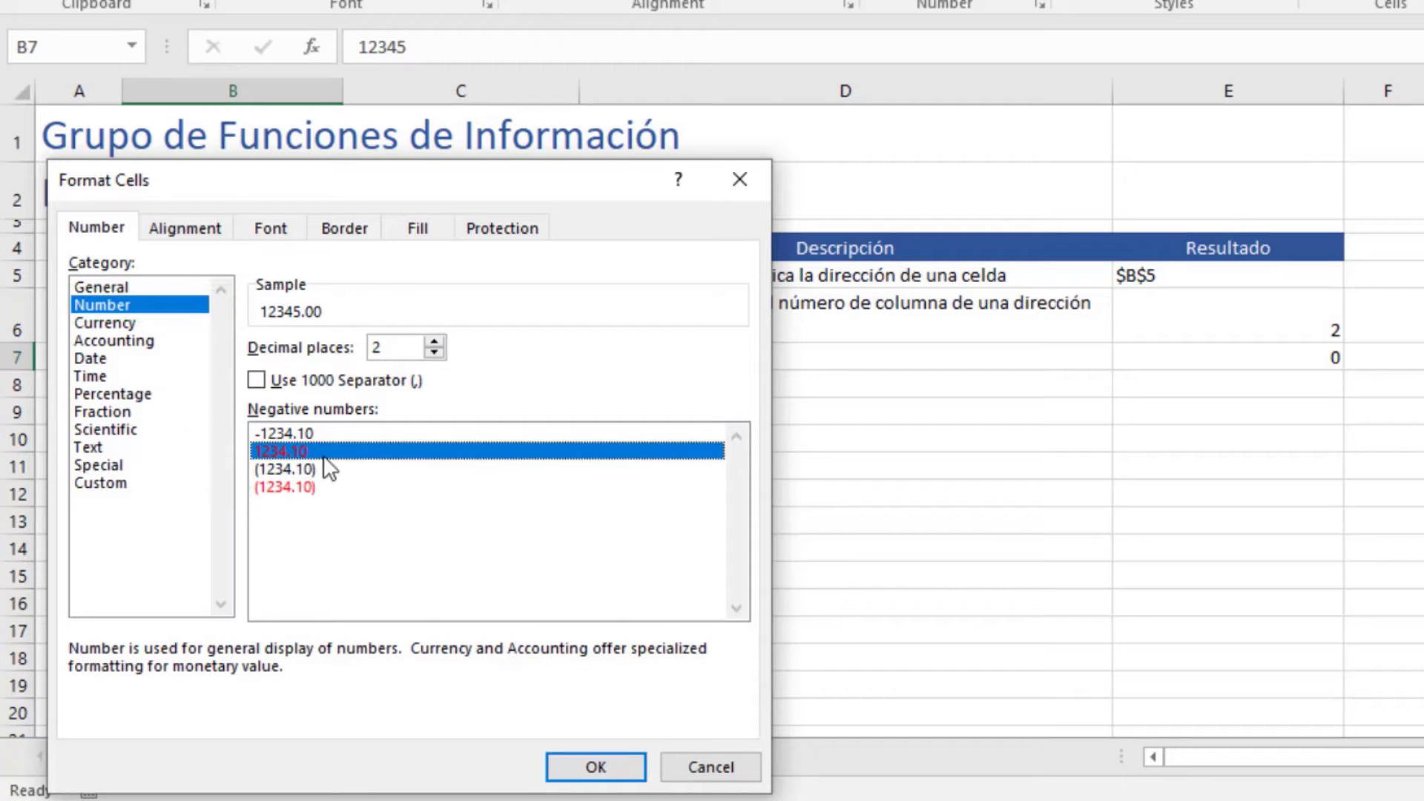
left_click(598, 764)
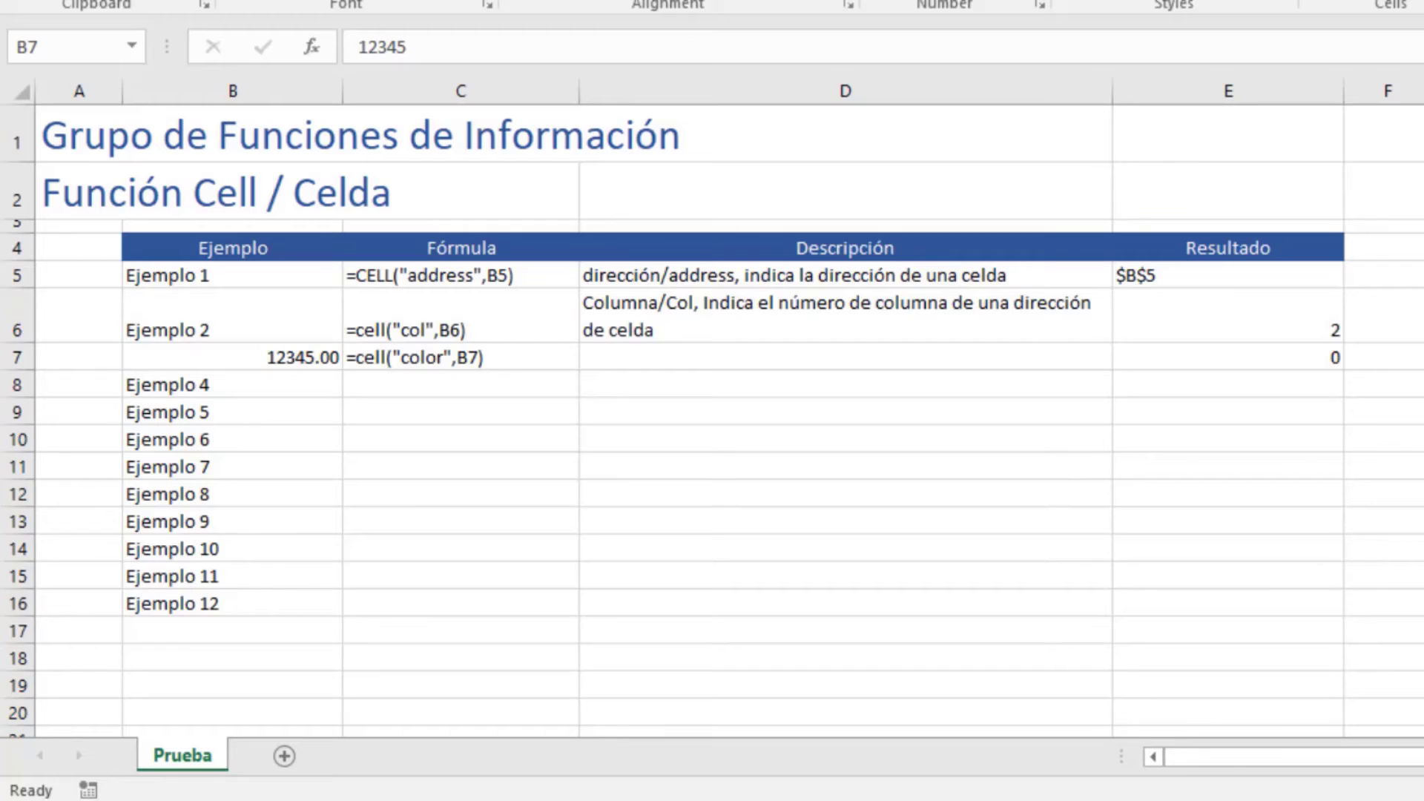
Change the value in B7 to -12345.
left_click(262, 363)
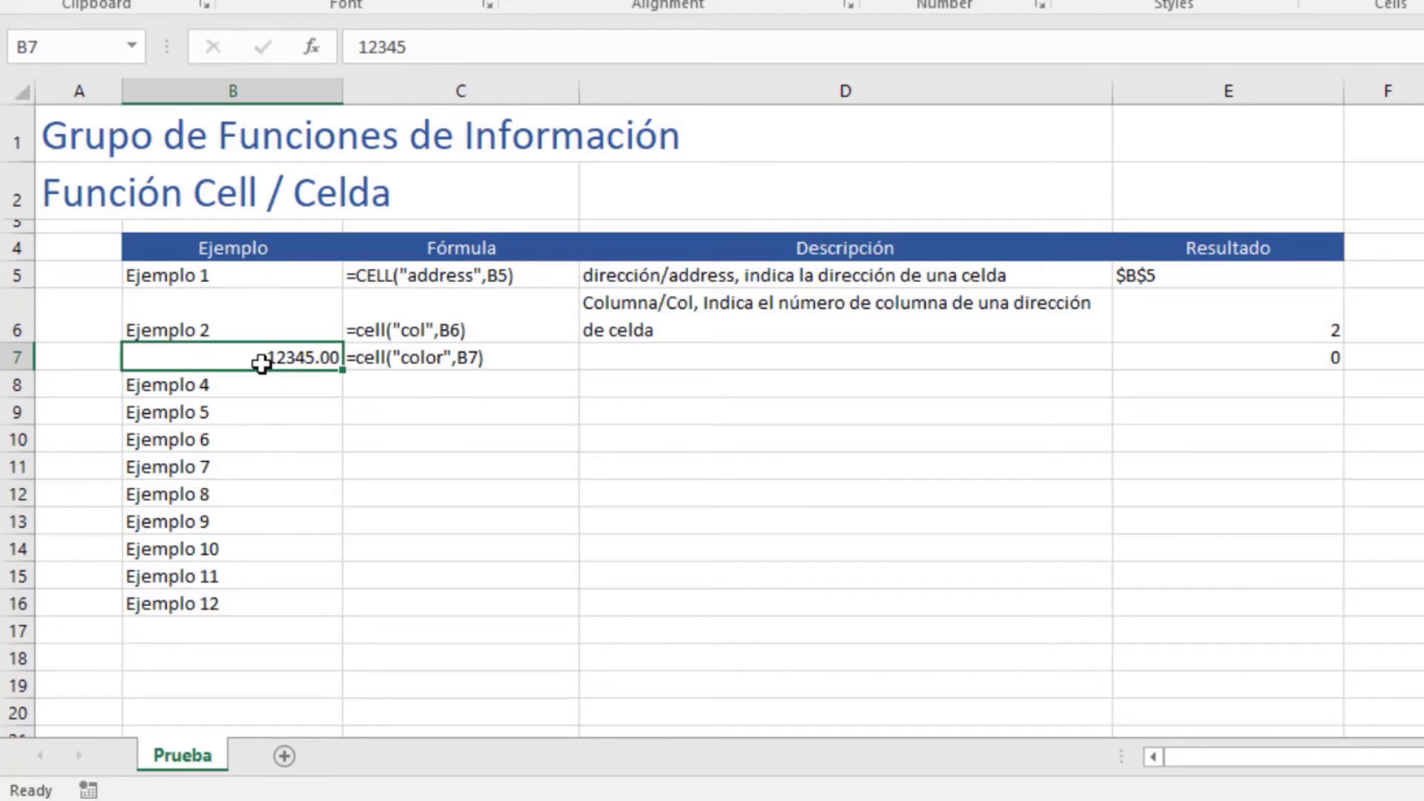
left_click(366, 58)
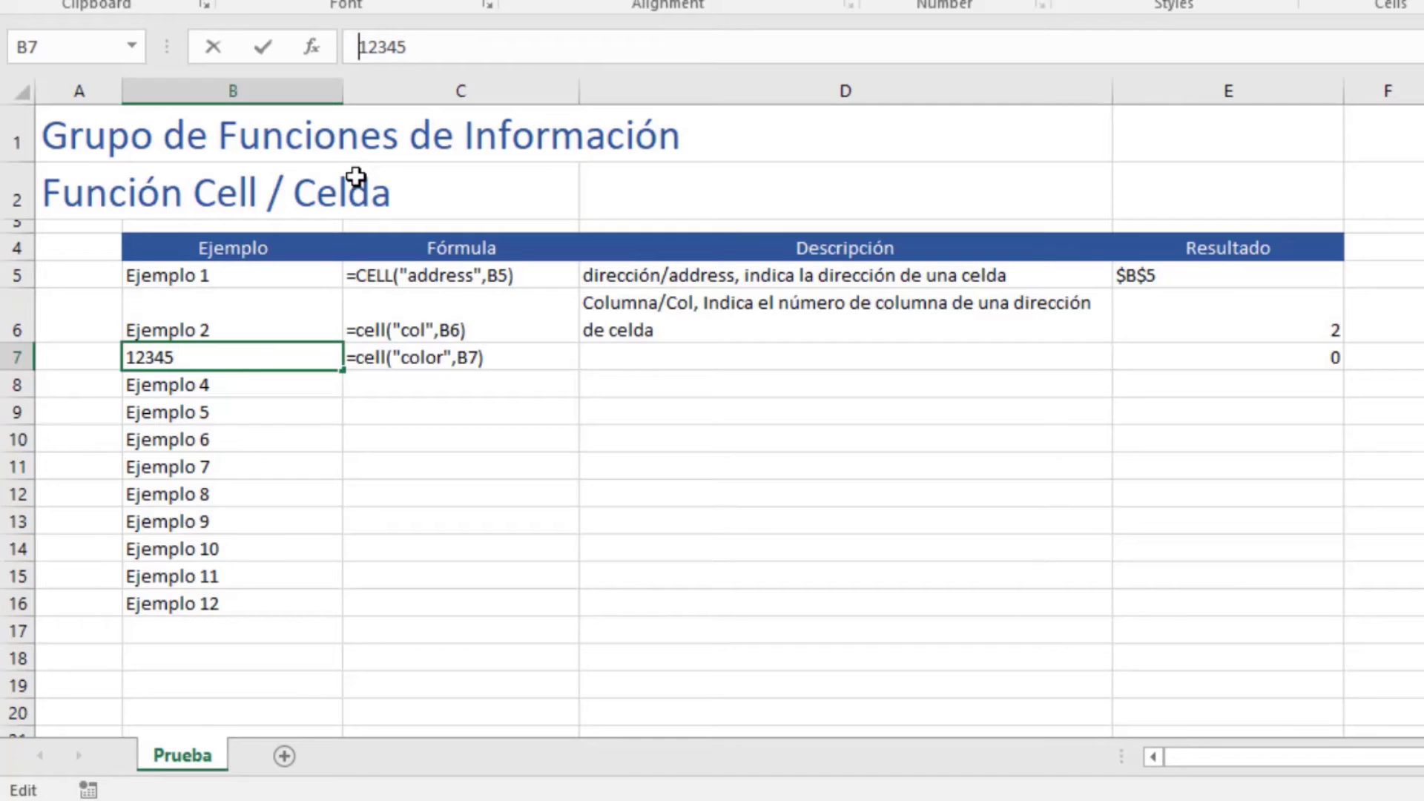
type("-")
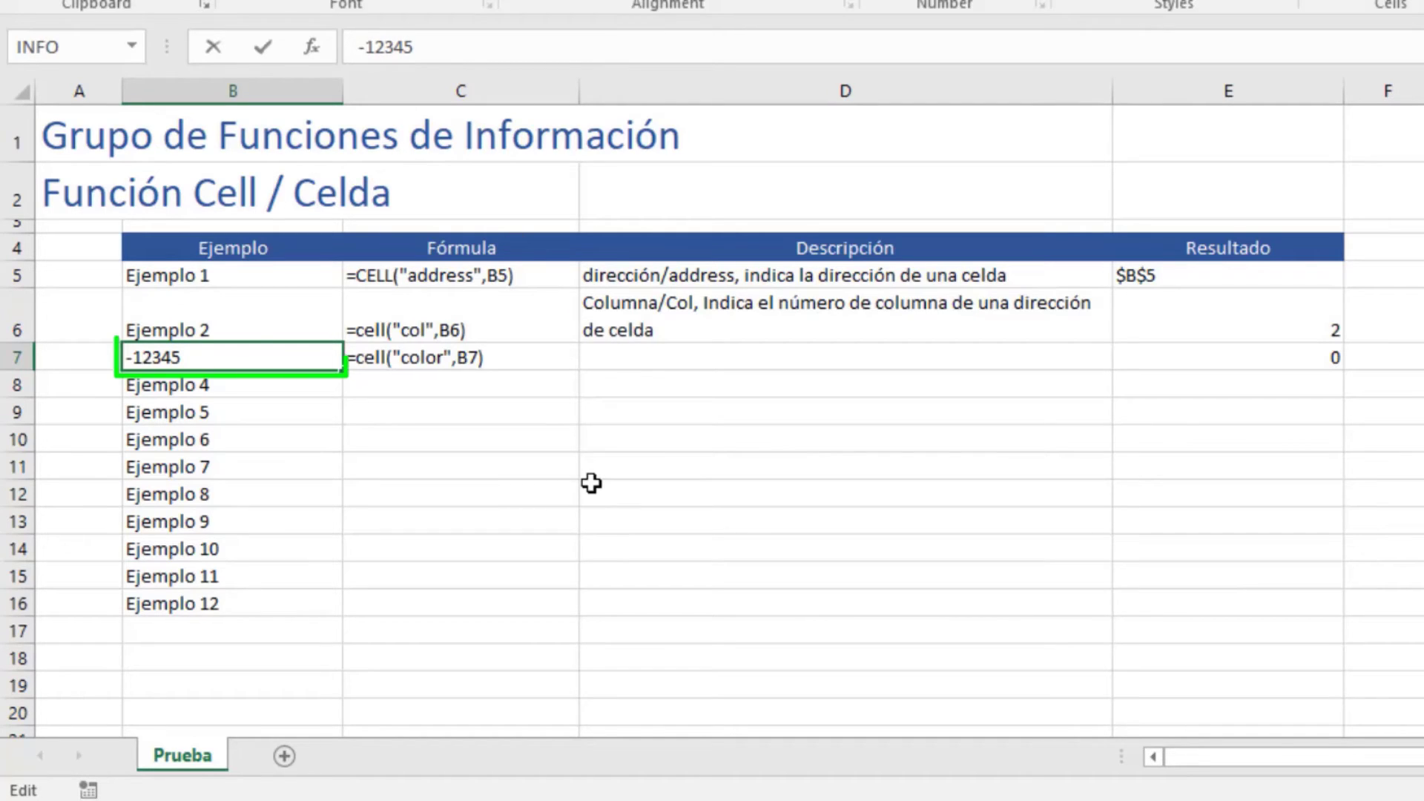
key("Return")
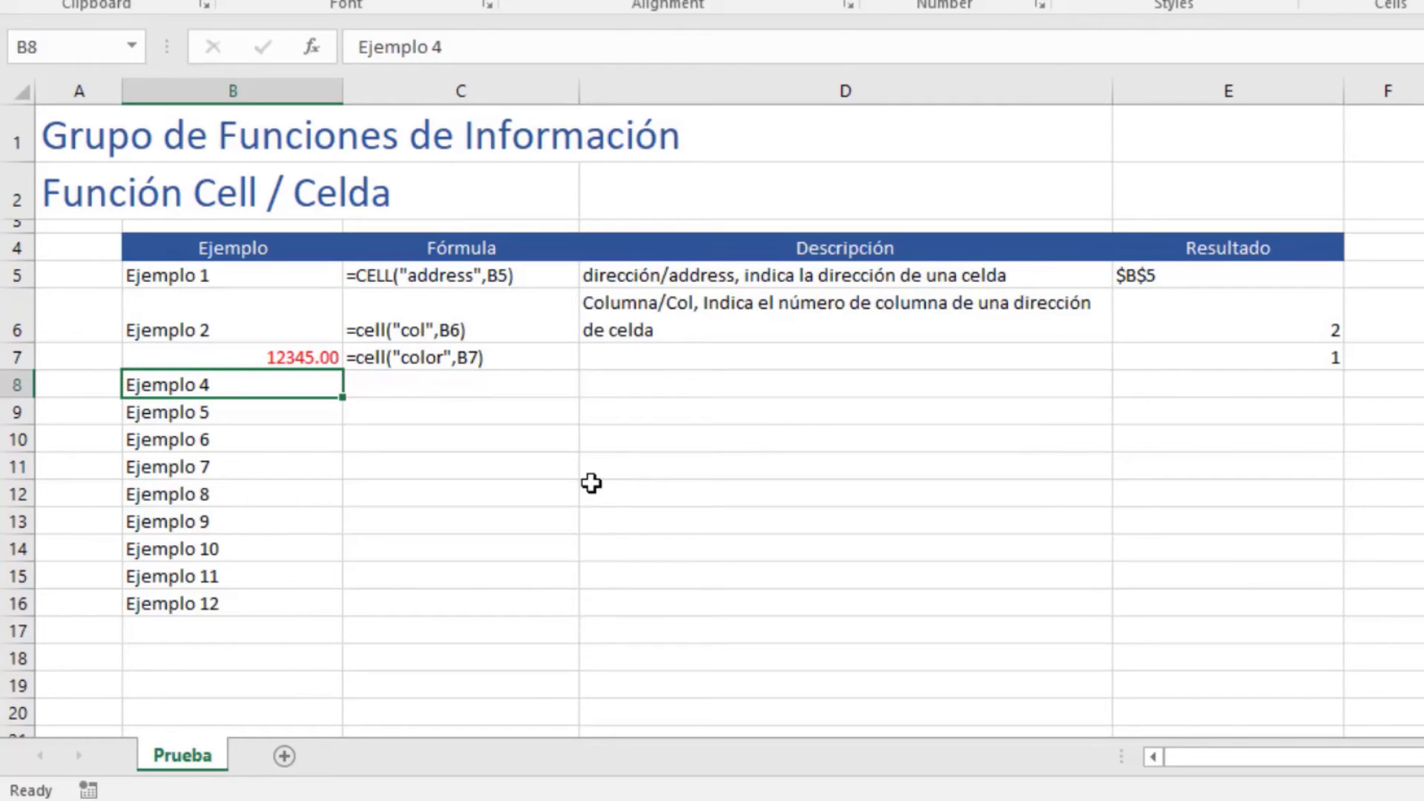
Enter the description "Color/Color, 1'Indica qu ela celda tiene formato numérico en rojo. 0-Indica que el formato numérico es normal" in D7.
left_click(1190, 370)
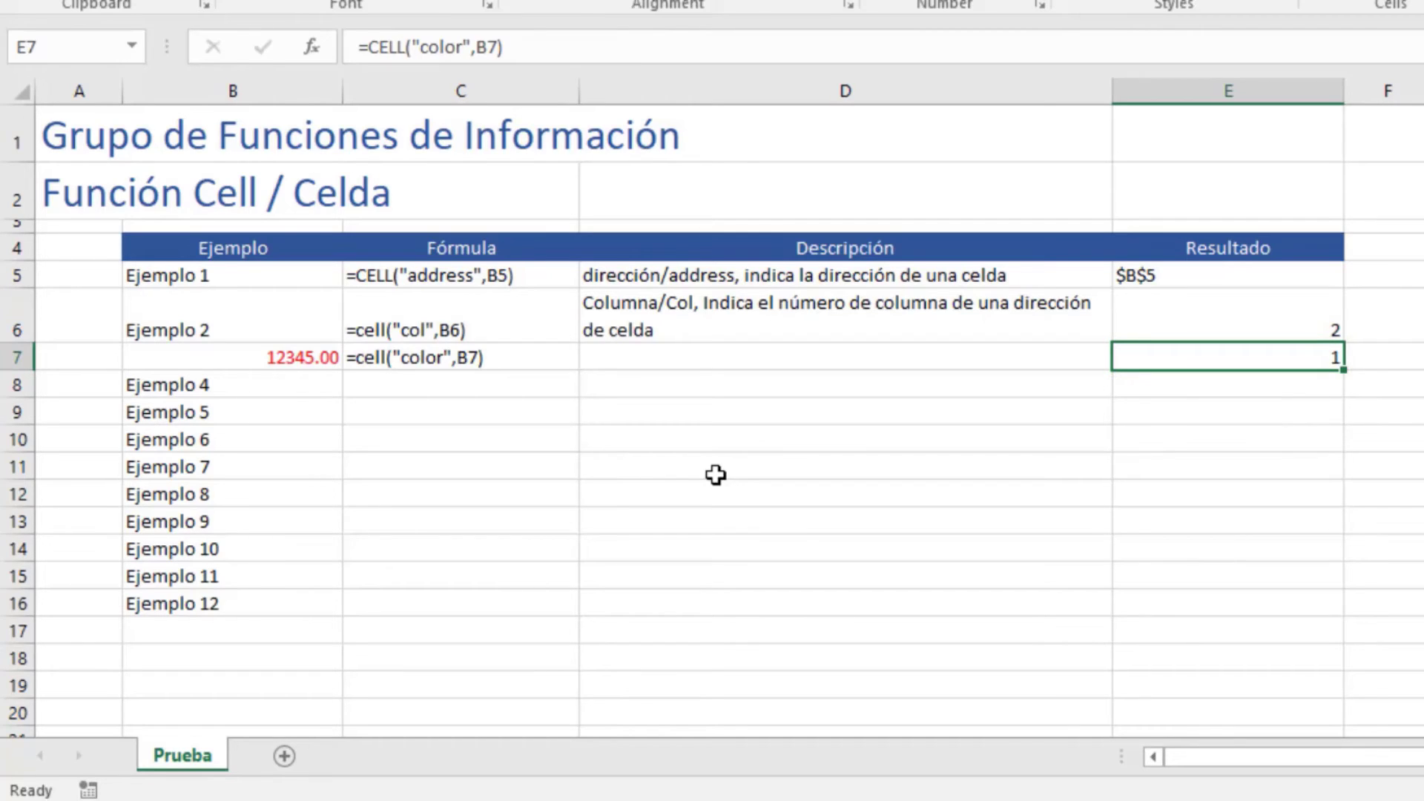
key("Left")
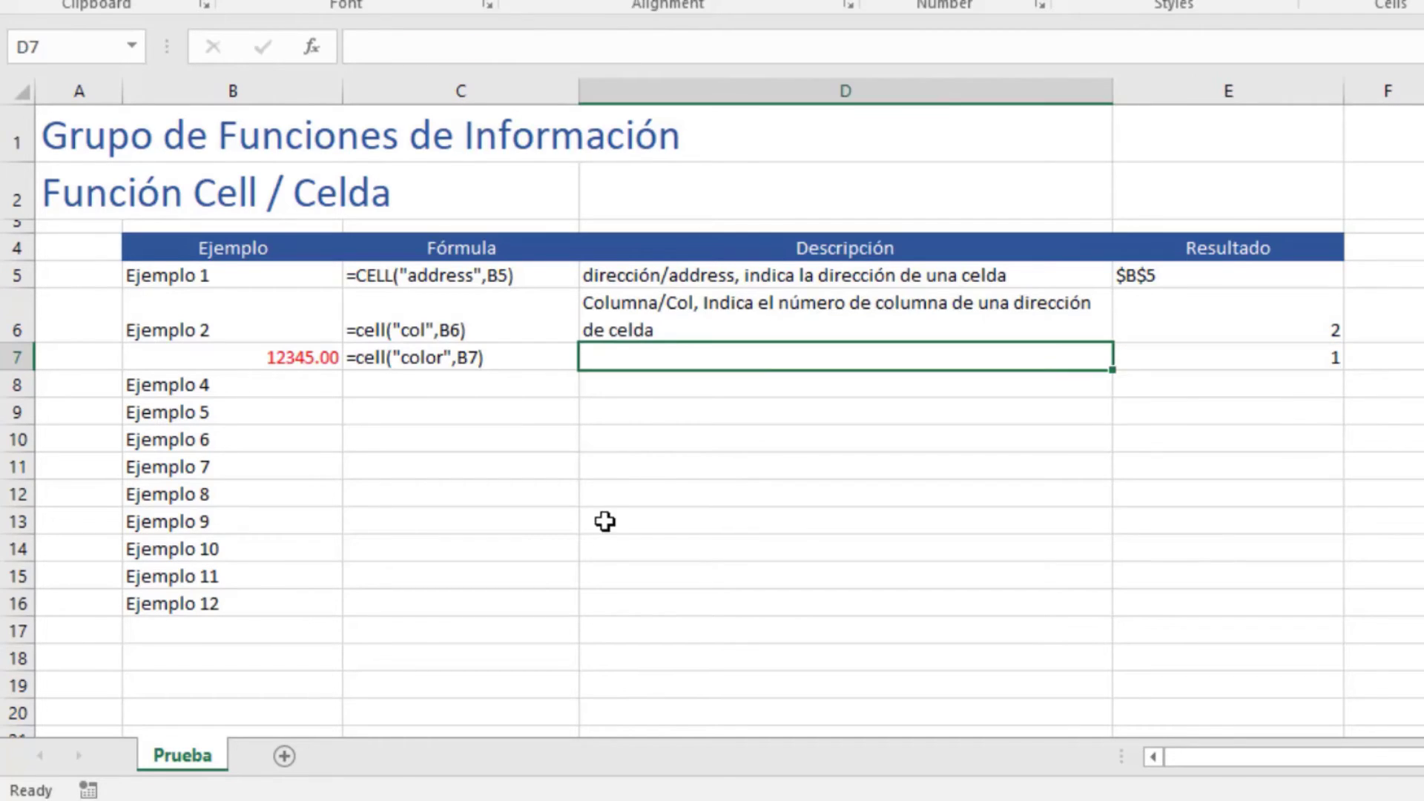
type("Color/Color, 1")
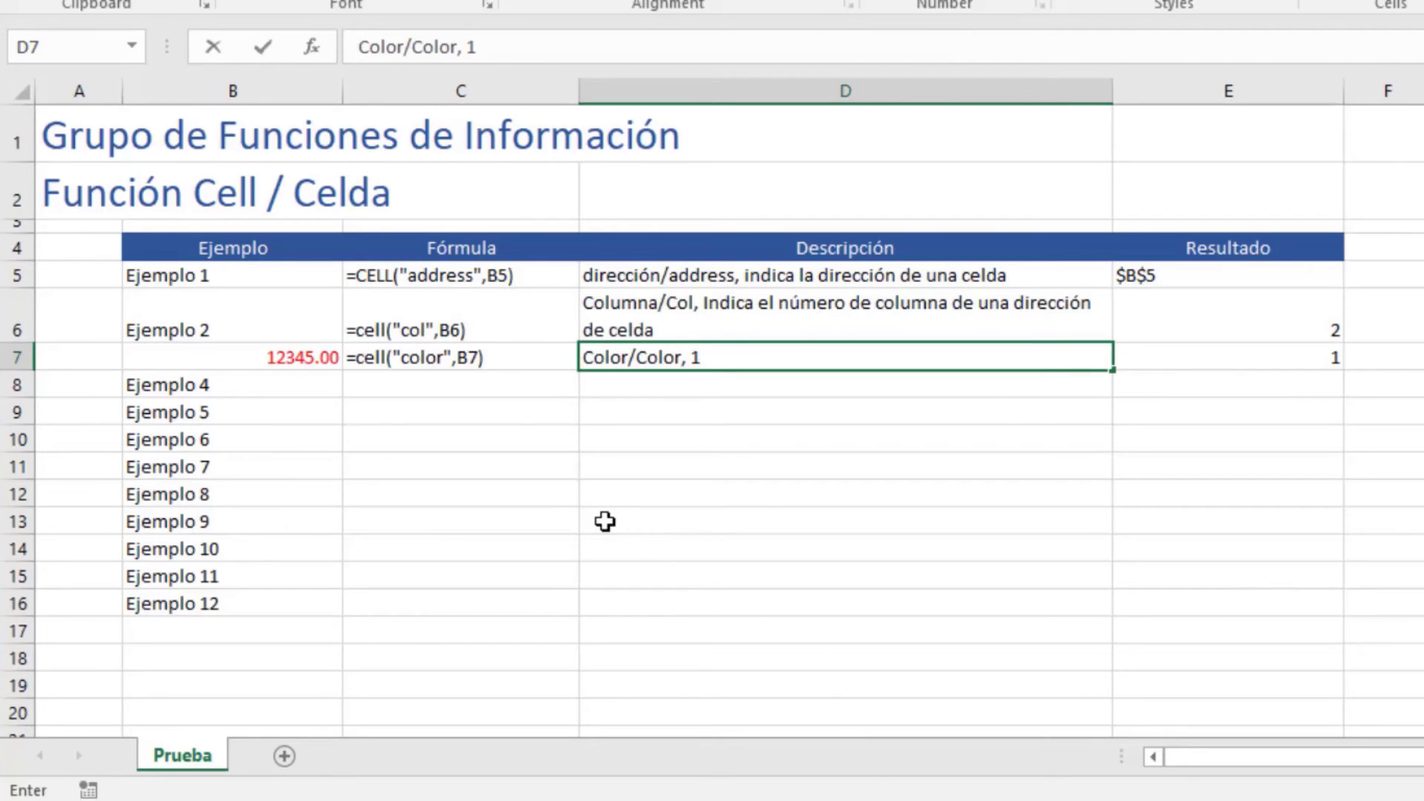
type("'Indica qu ela celda ti")
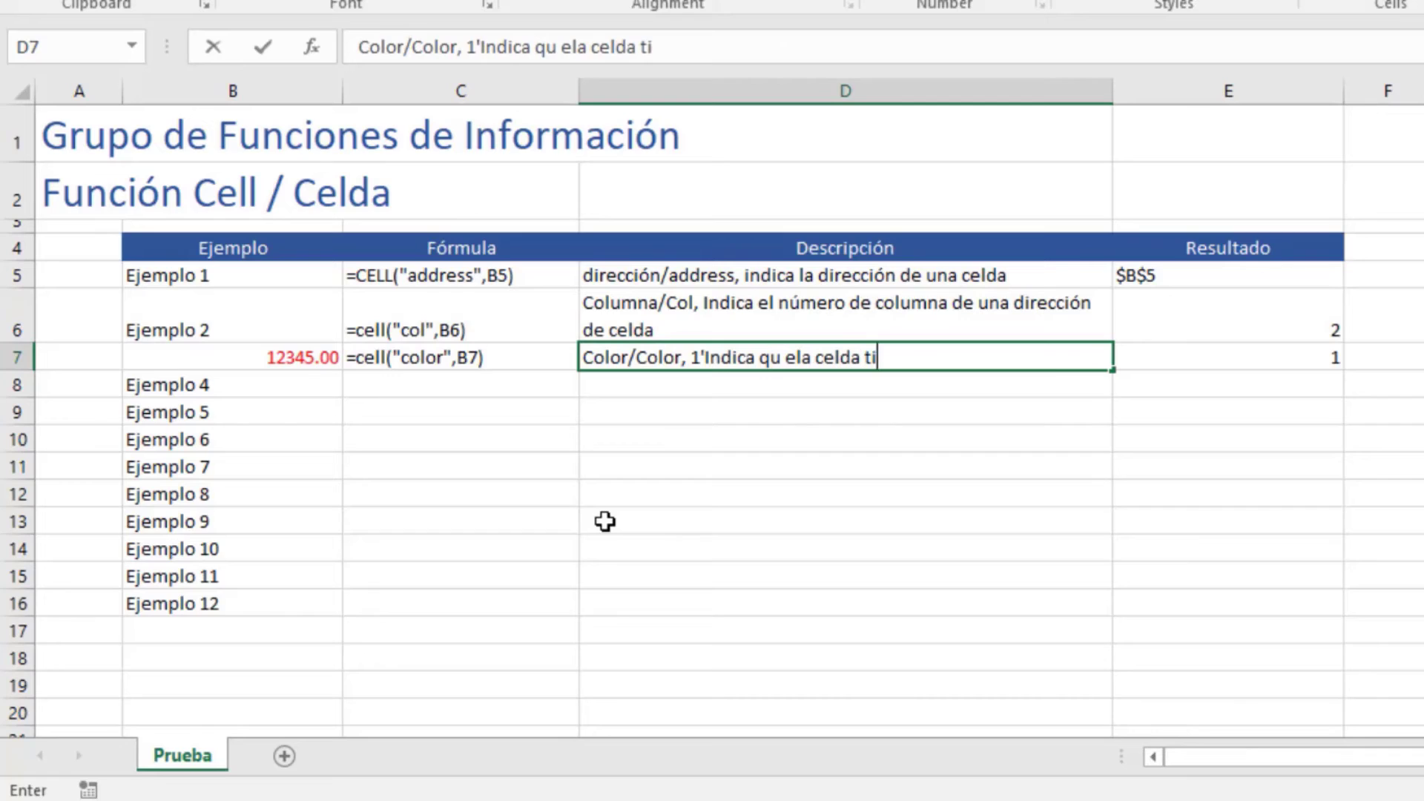
type("ene formato numérico ne")
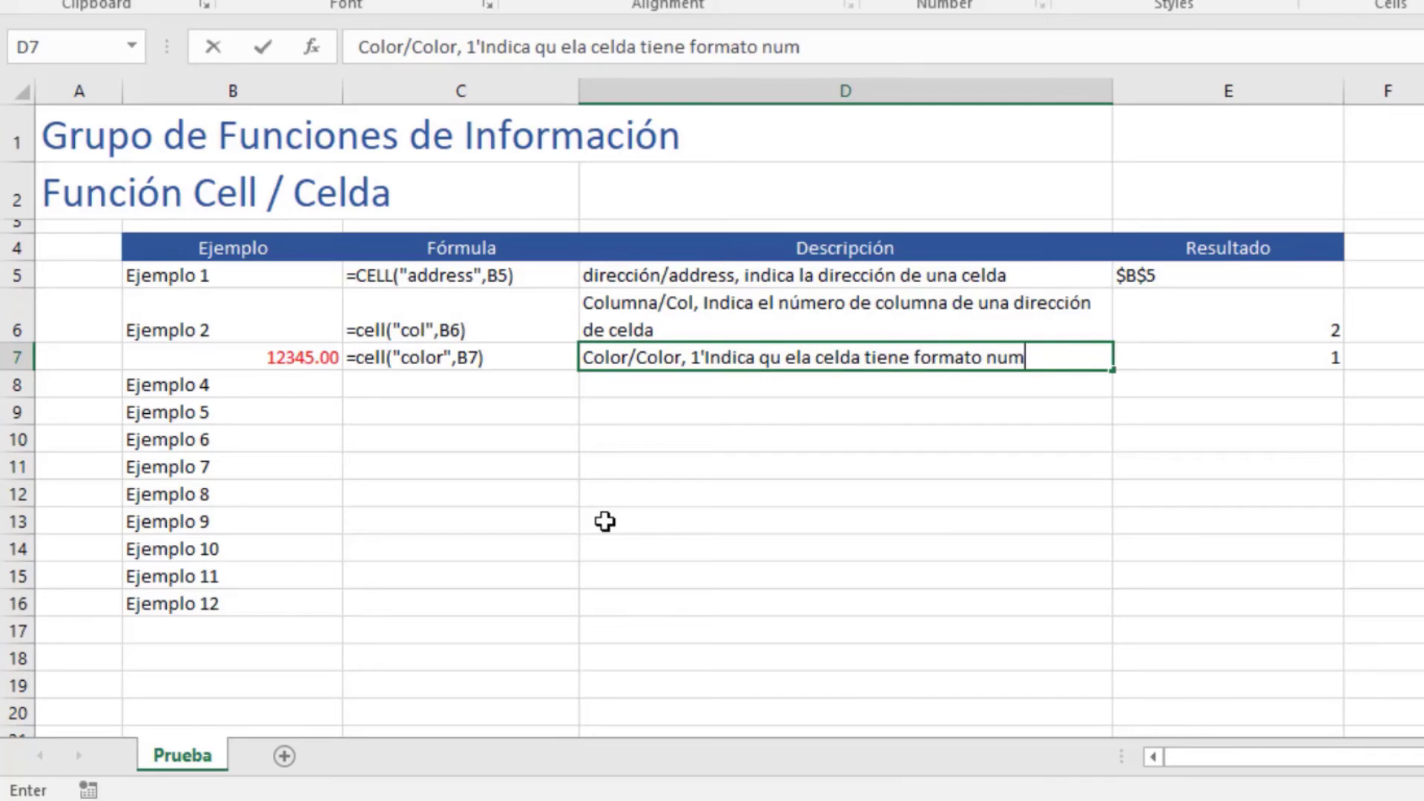
key("BackSpace")
key("BackSpace")
type("en rojo")
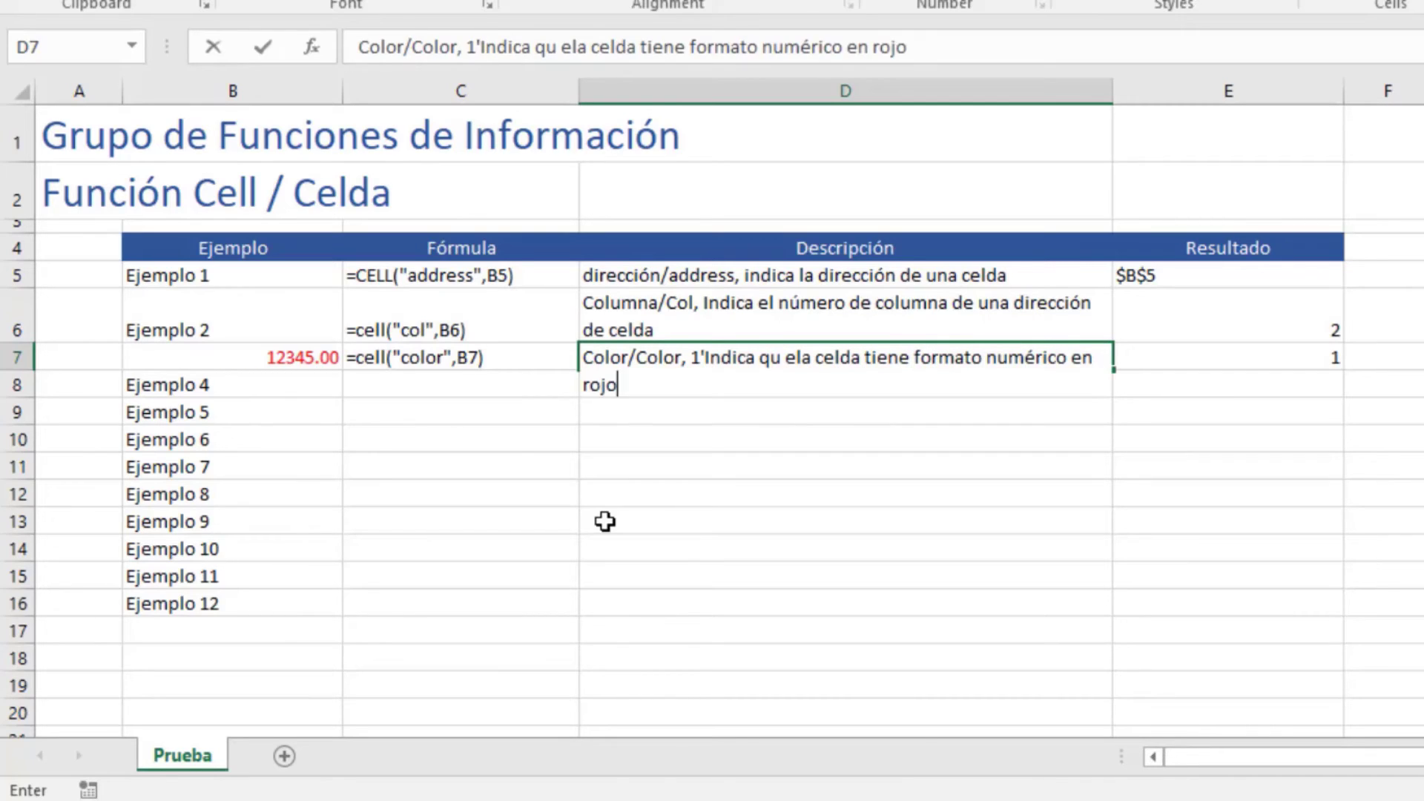
type(".   0-Indica ")
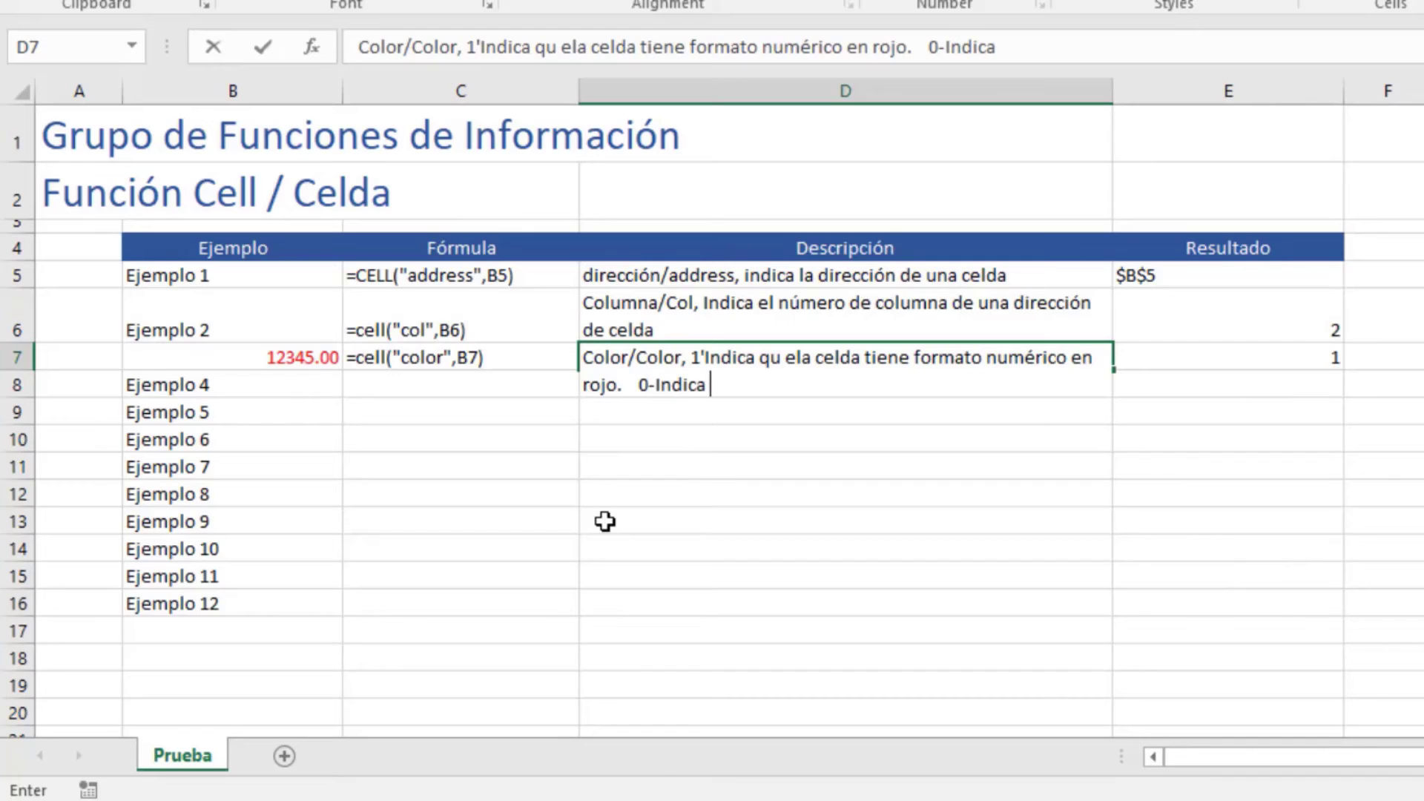
type("que el formato numérico es normal")
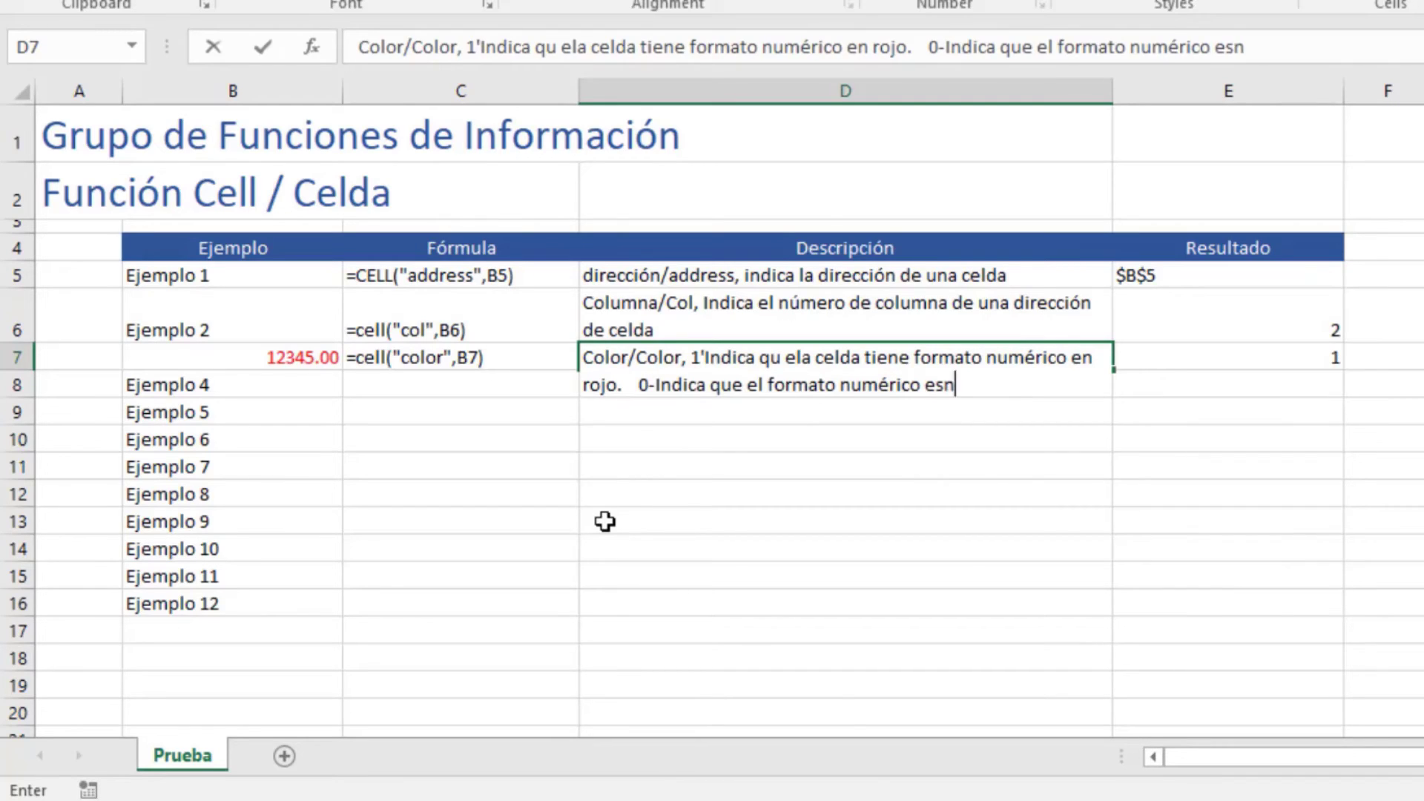
key("ctrl+Return")
key("Down")
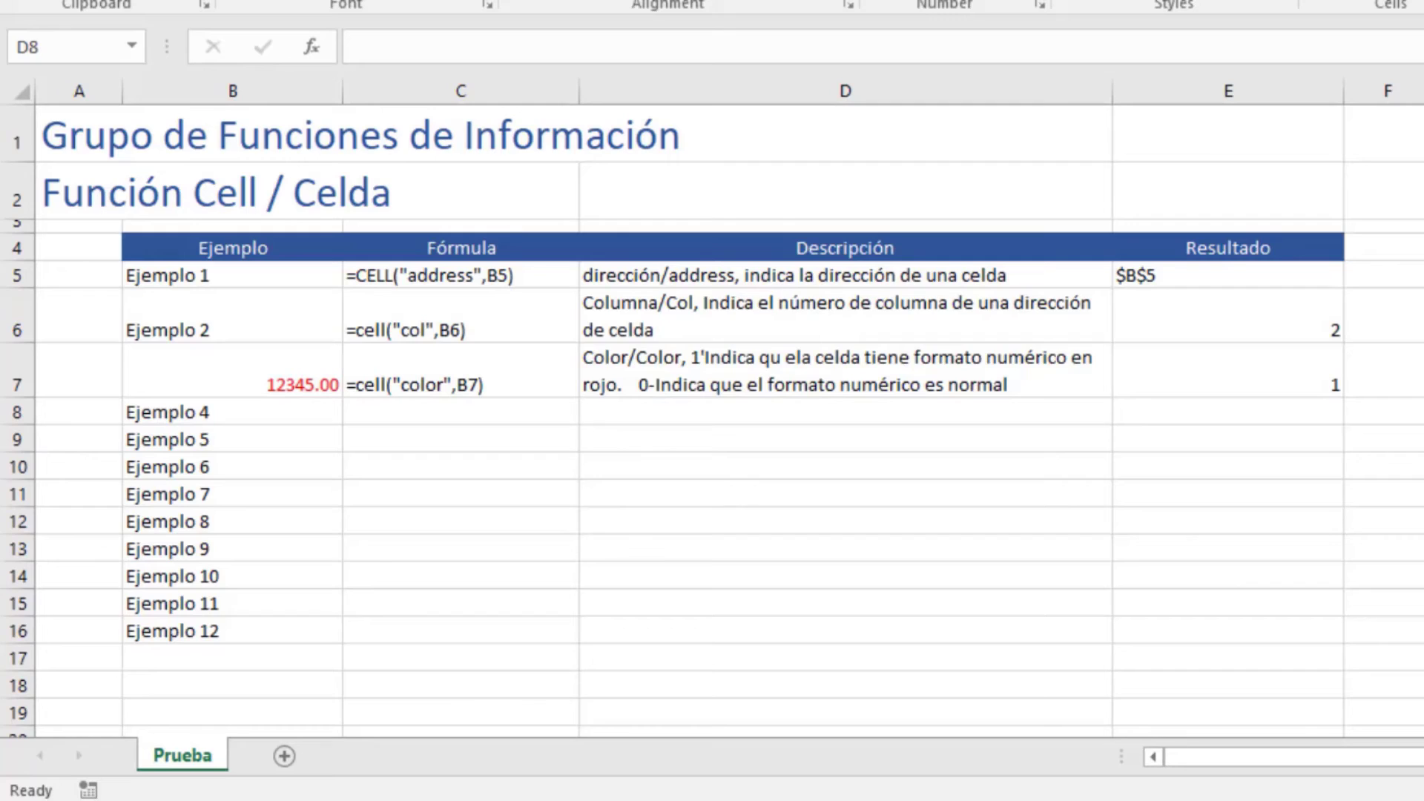
Enter the CELL formula as text, '=cell("contents",B8), in the Fórmula column for Ejemplo 4.
left_click(511, 434)
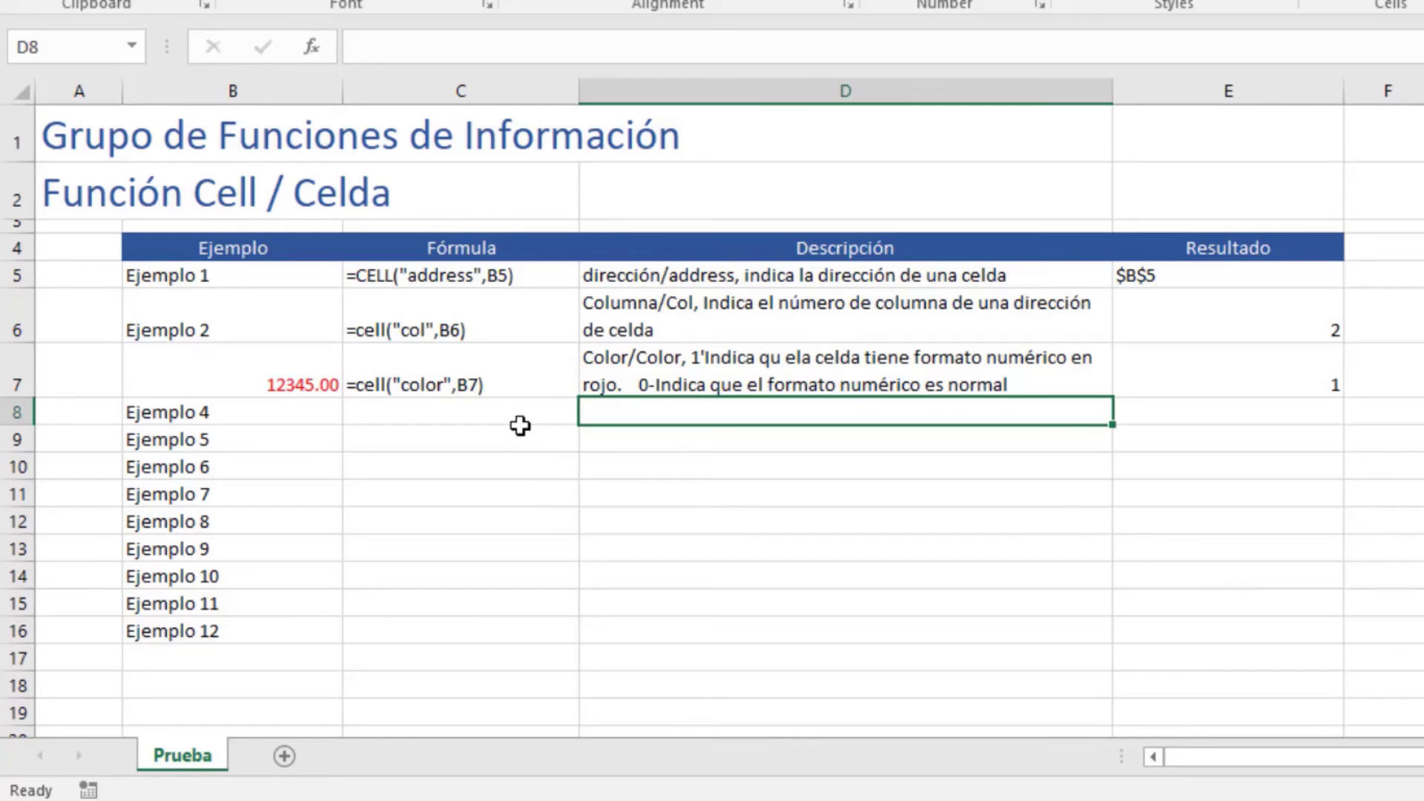
left_click(519, 414)
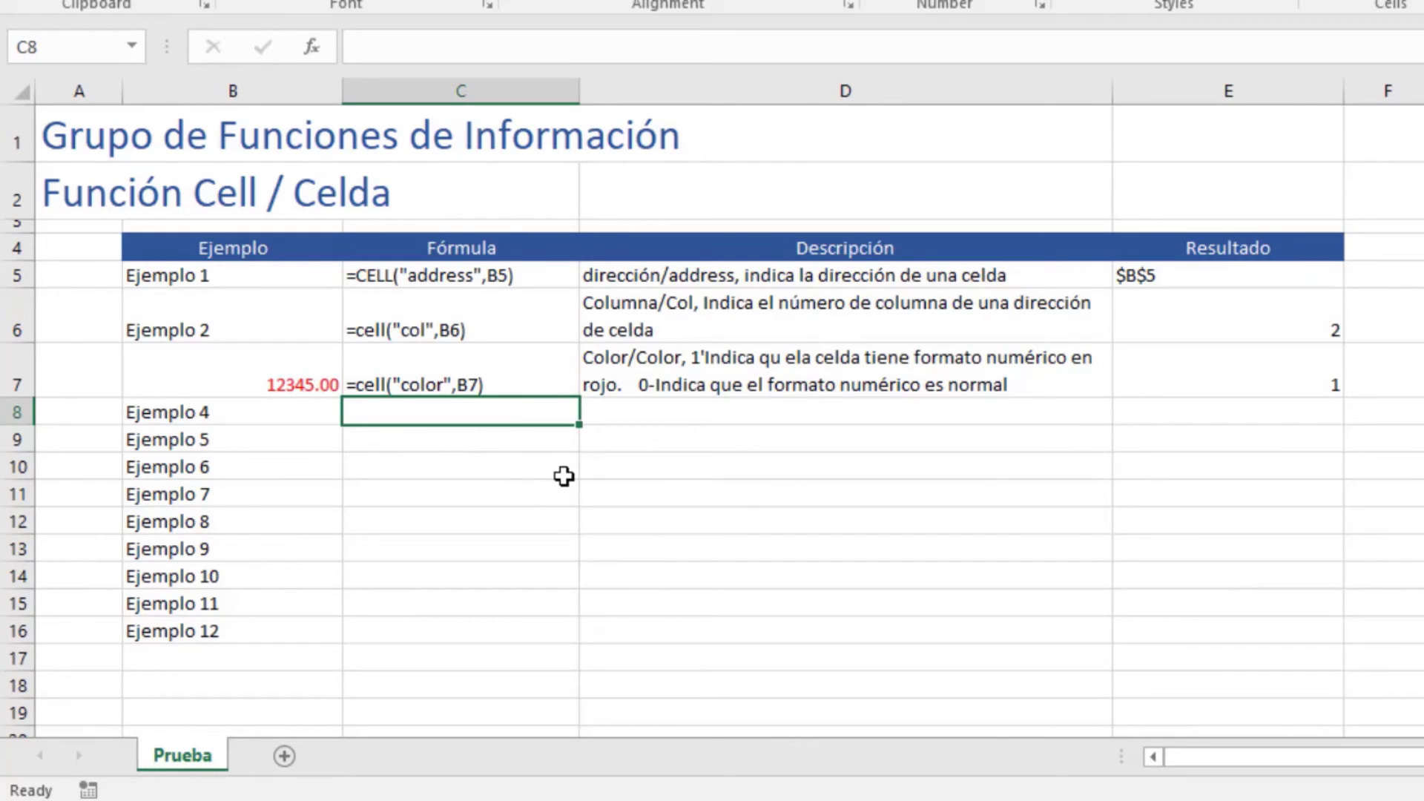
type("=cell")
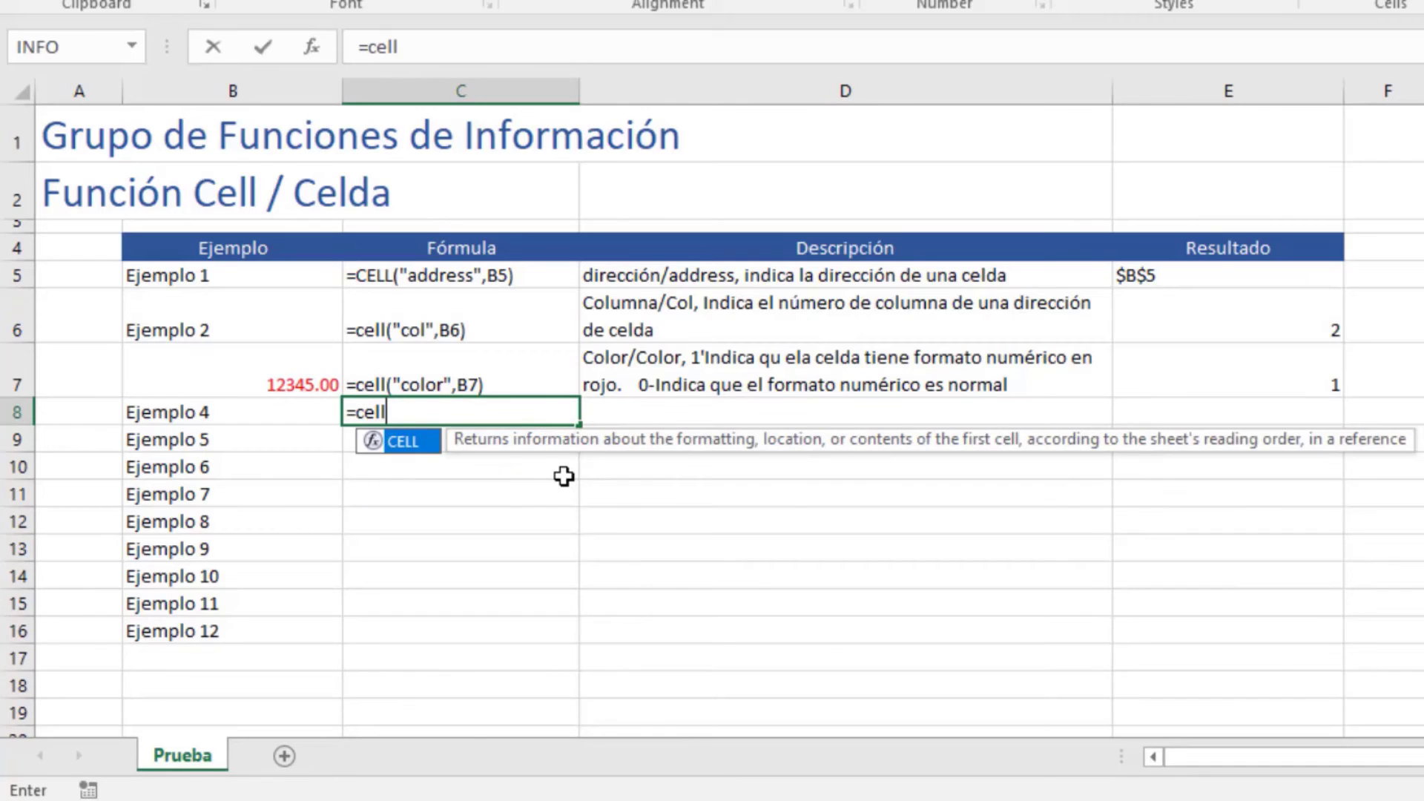
type("(")
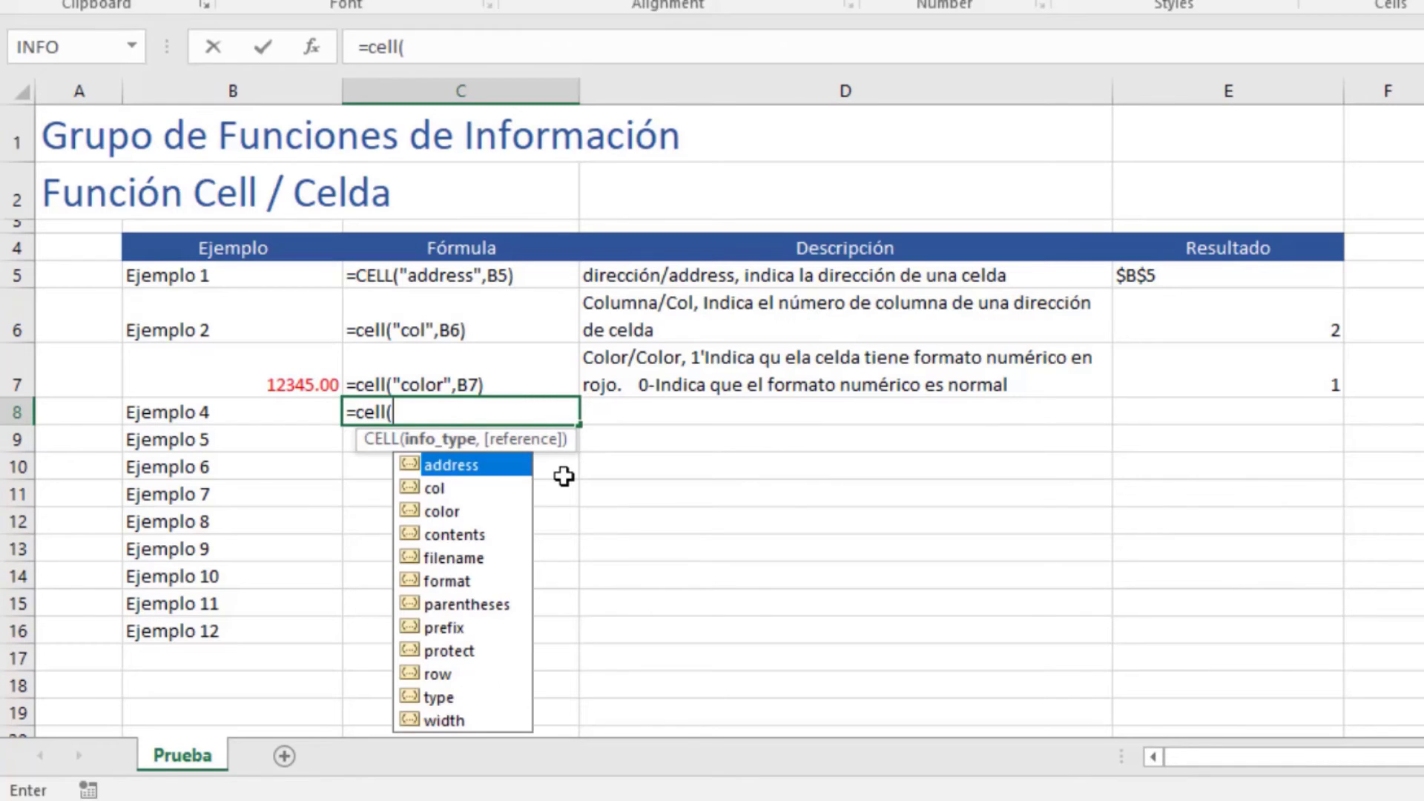
left_click(474, 535)
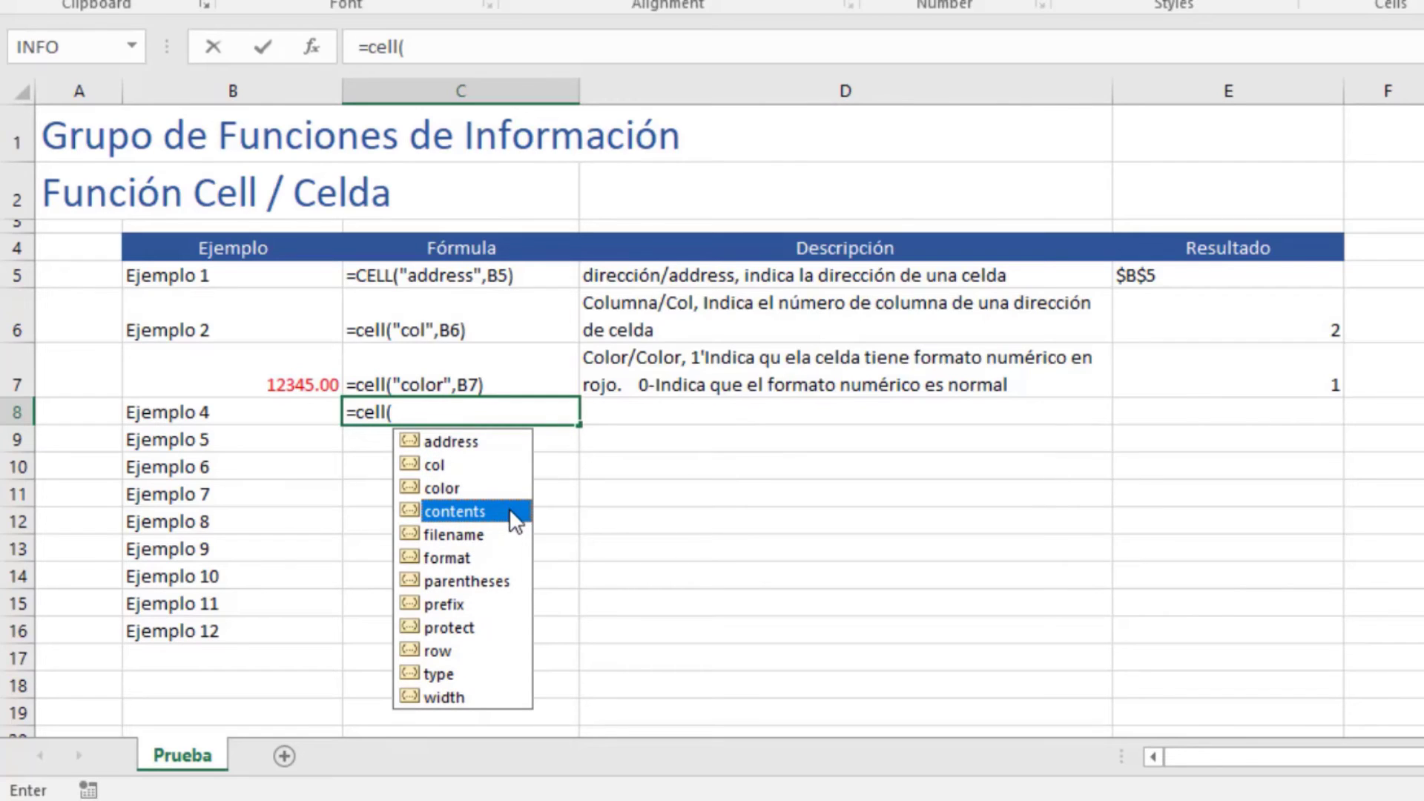
double_click(508, 511)
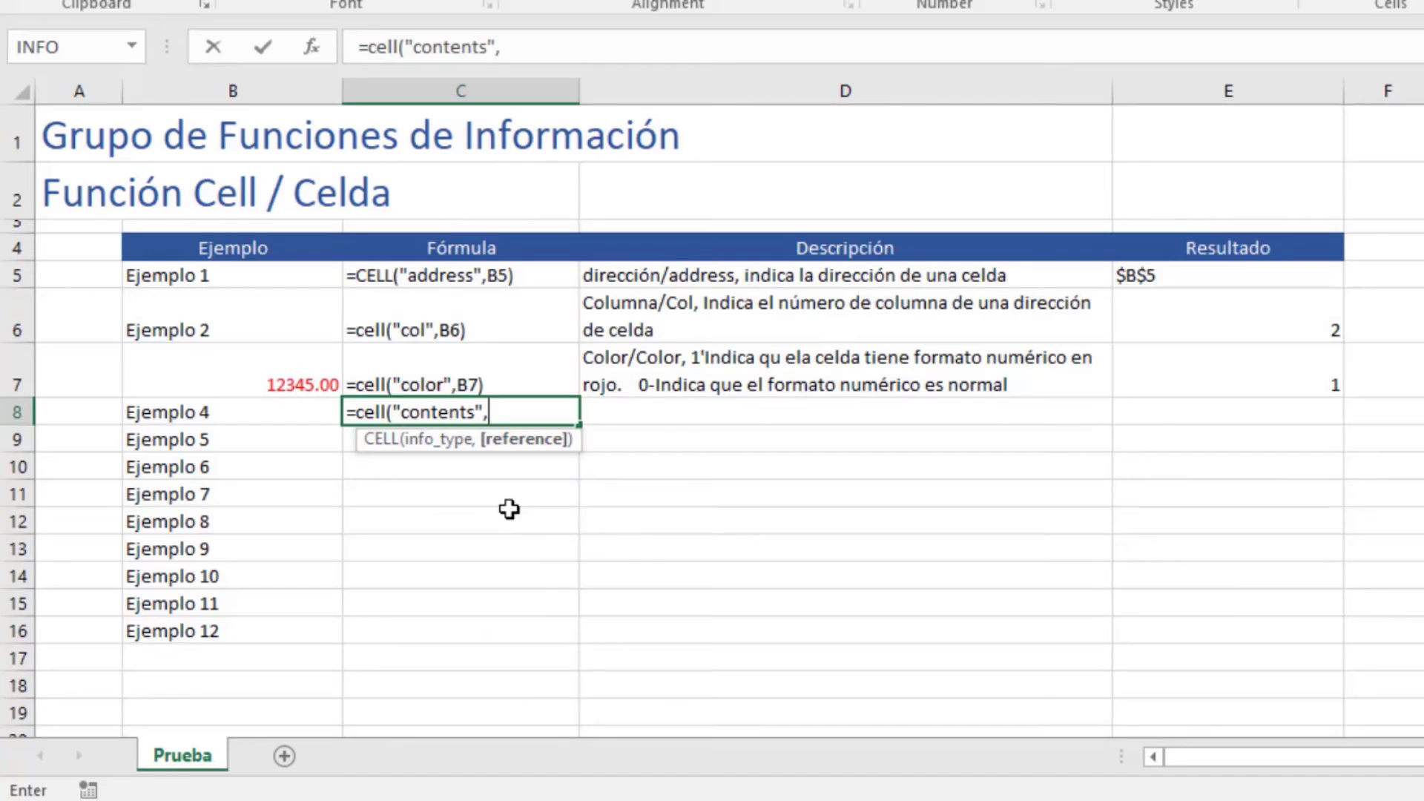
left_click(282, 410)
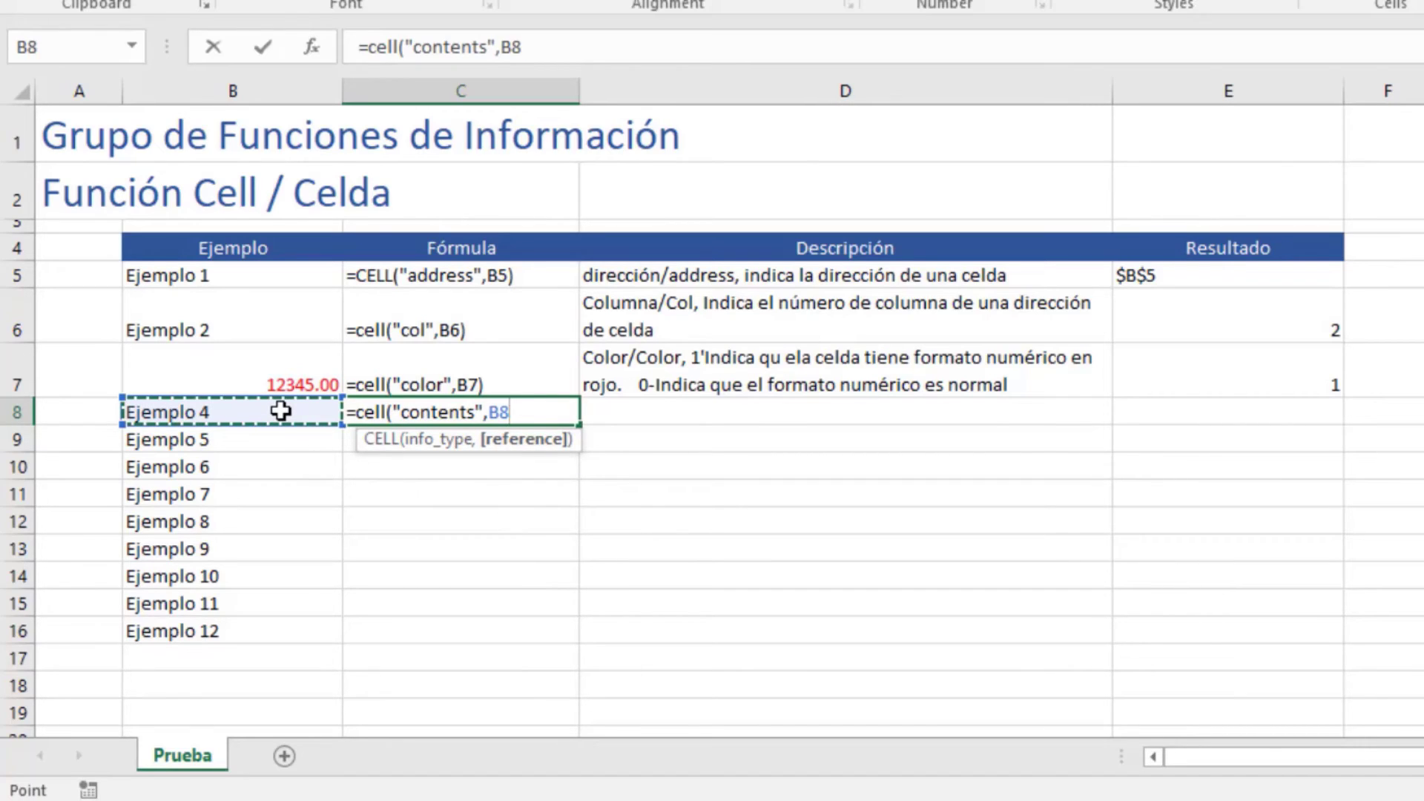
type(")")
key("Return")
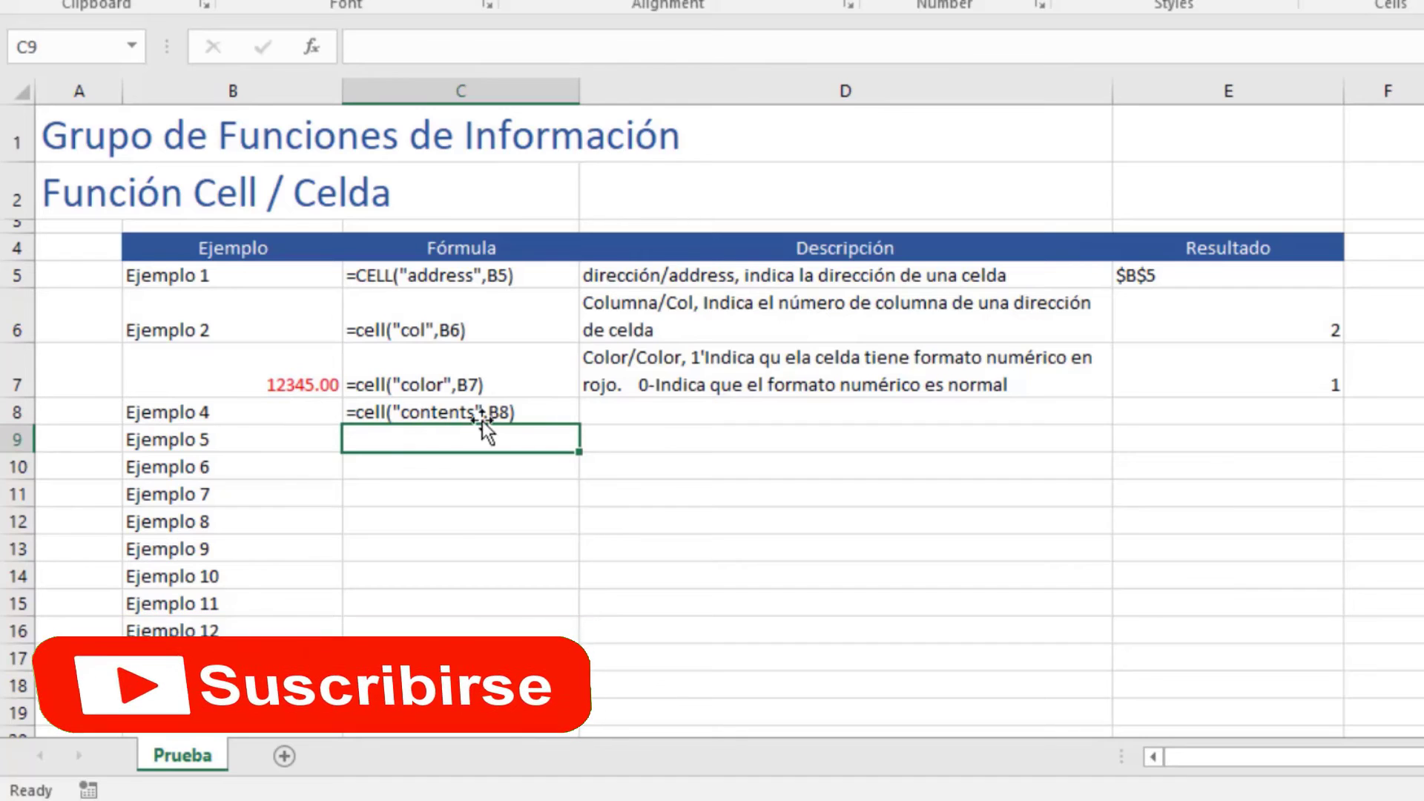
Copy the formula text from C8 without its leading apostrophe and paste it as a working formula into Resultado cell E8.
left_click(545, 413)
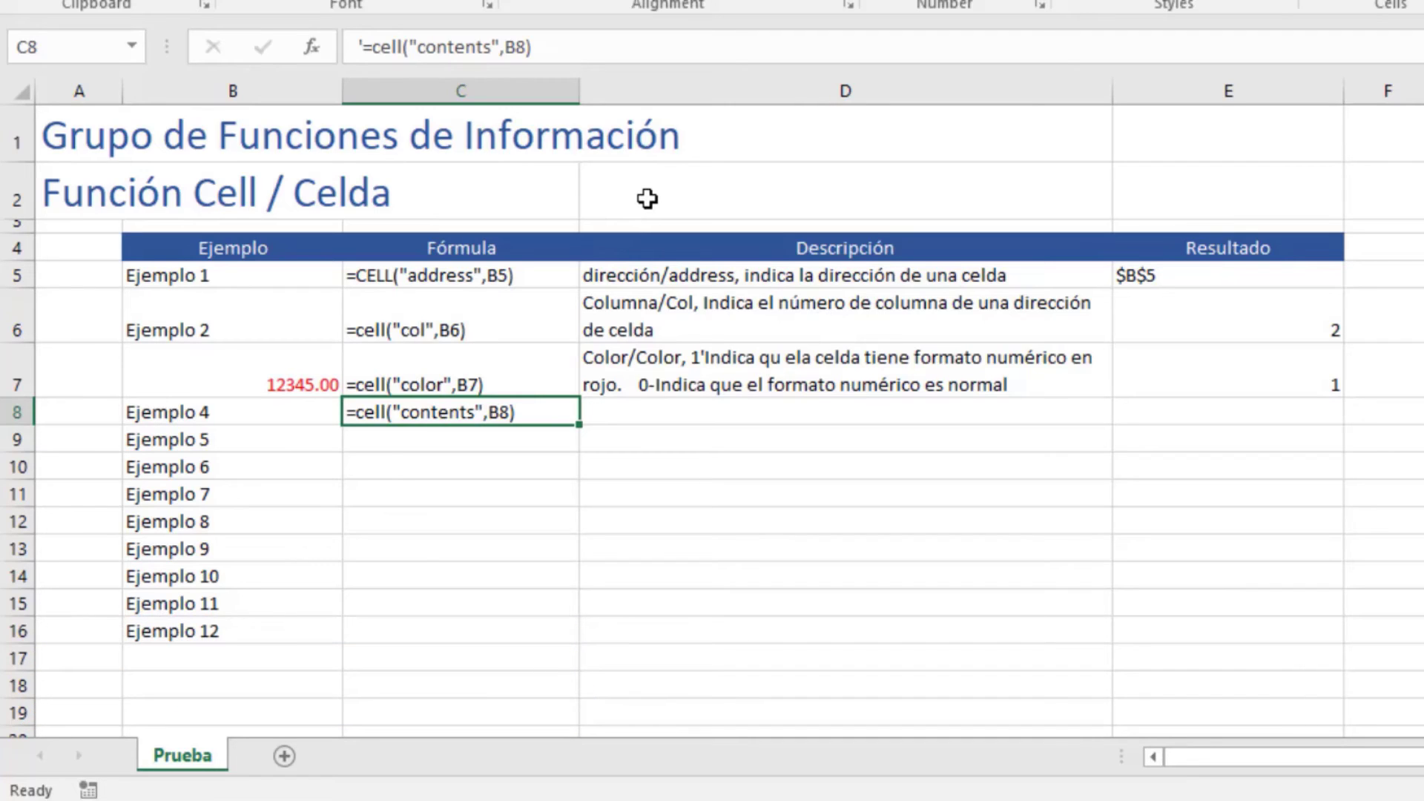
left_click_drag(532, 46, 369, 43)
key("ctrl+c")
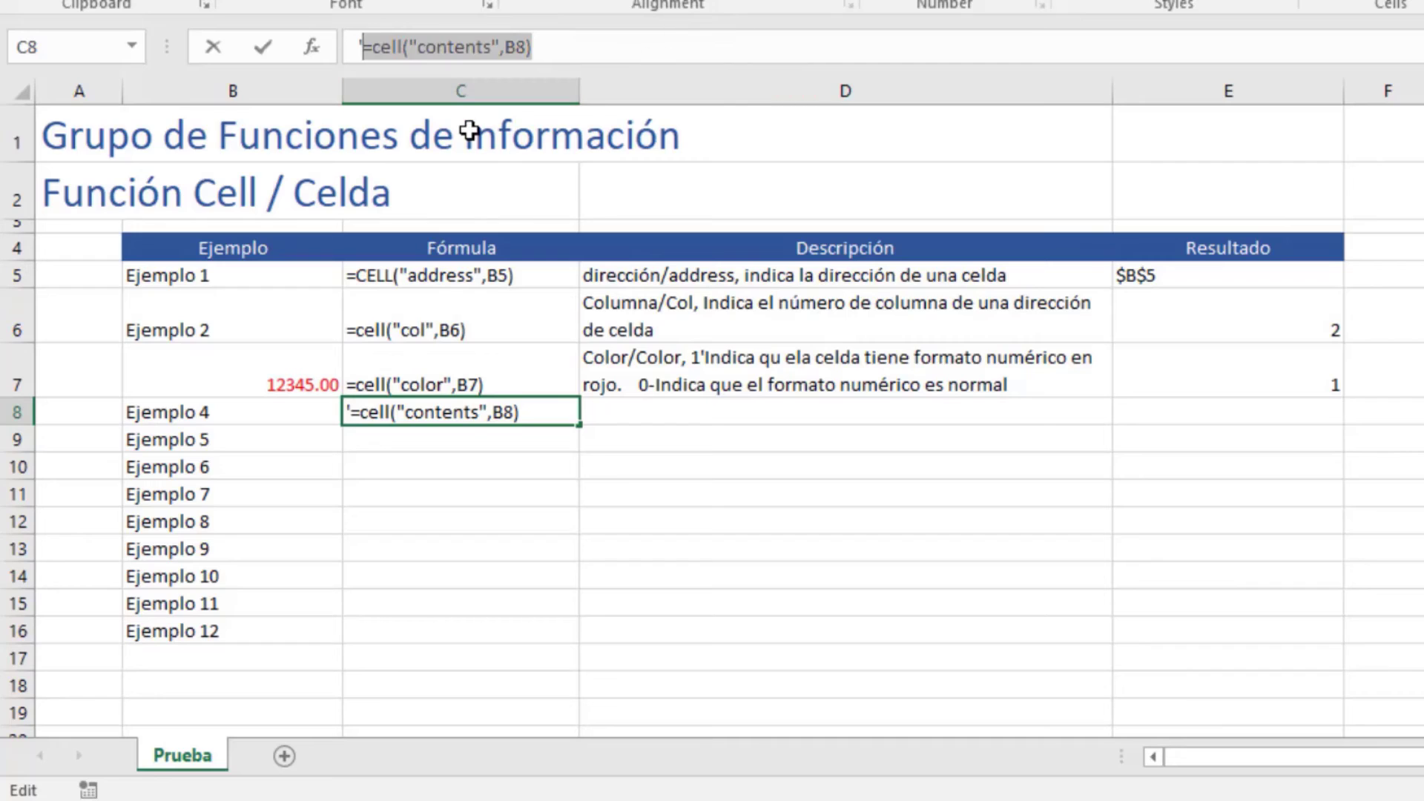
key("Escape")
left_click(1178, 406)
key("ctrl+v")
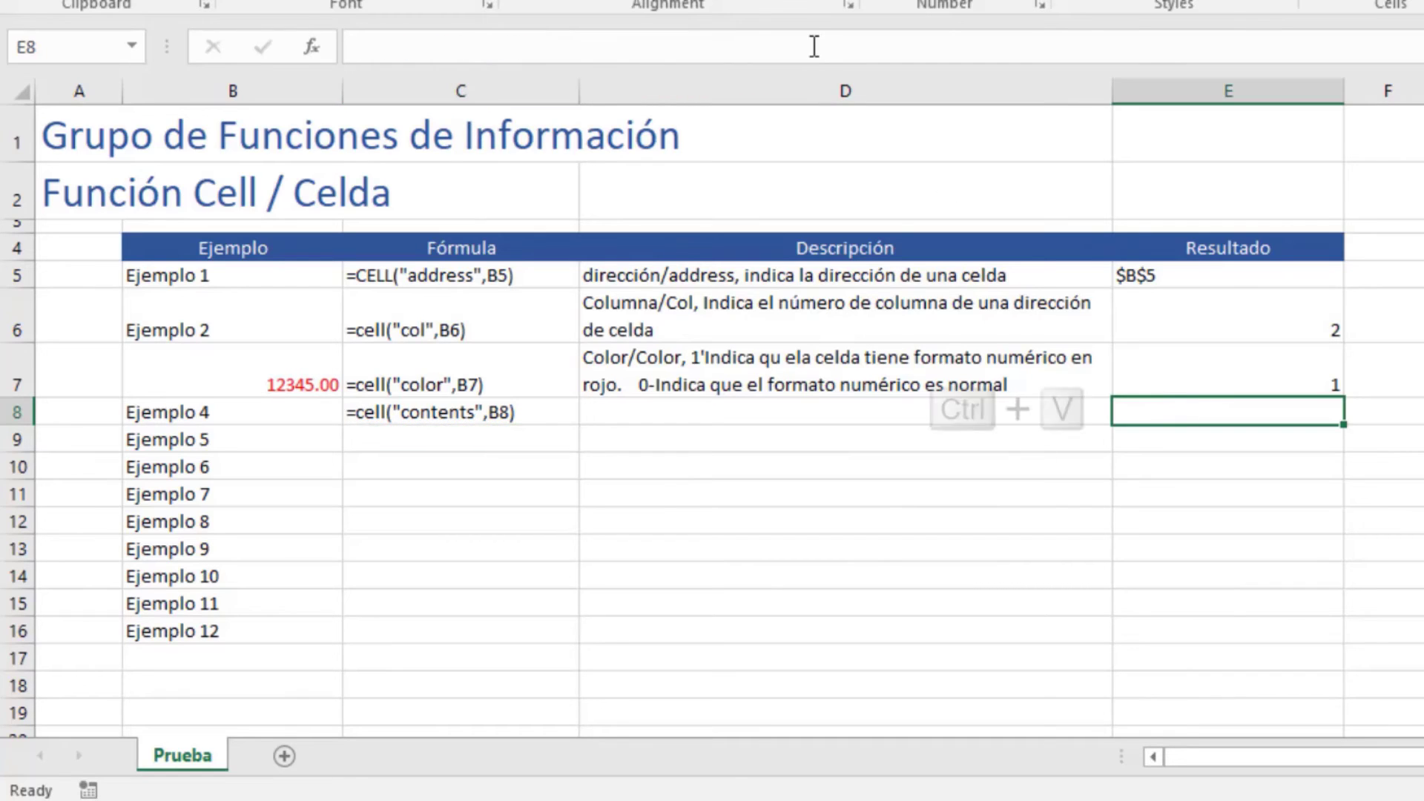
key("Return")
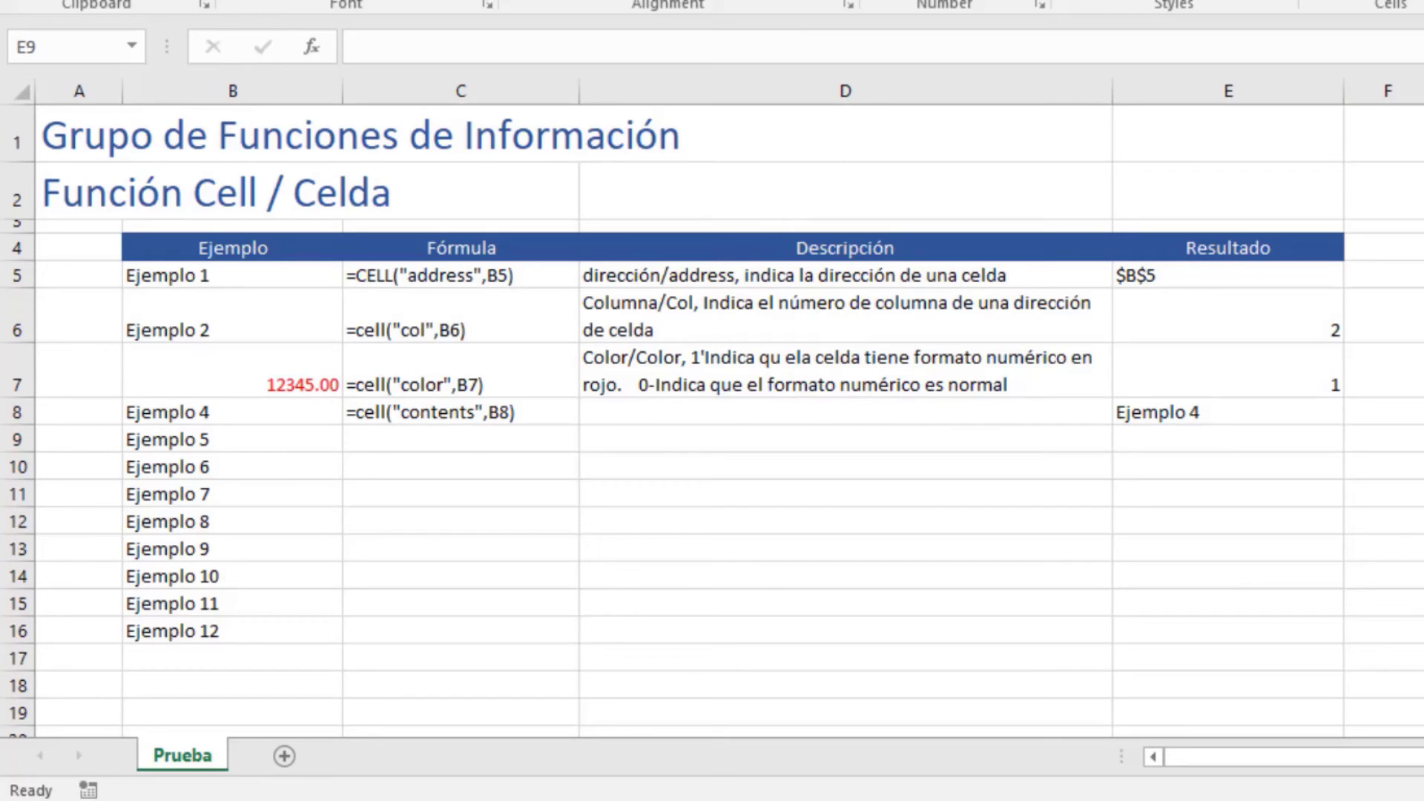
Enter the description "Contenido/Contents, Nos regresa el valor contenido en una celda" in D8 for Ejemplo 4.
left_click(848, 408)
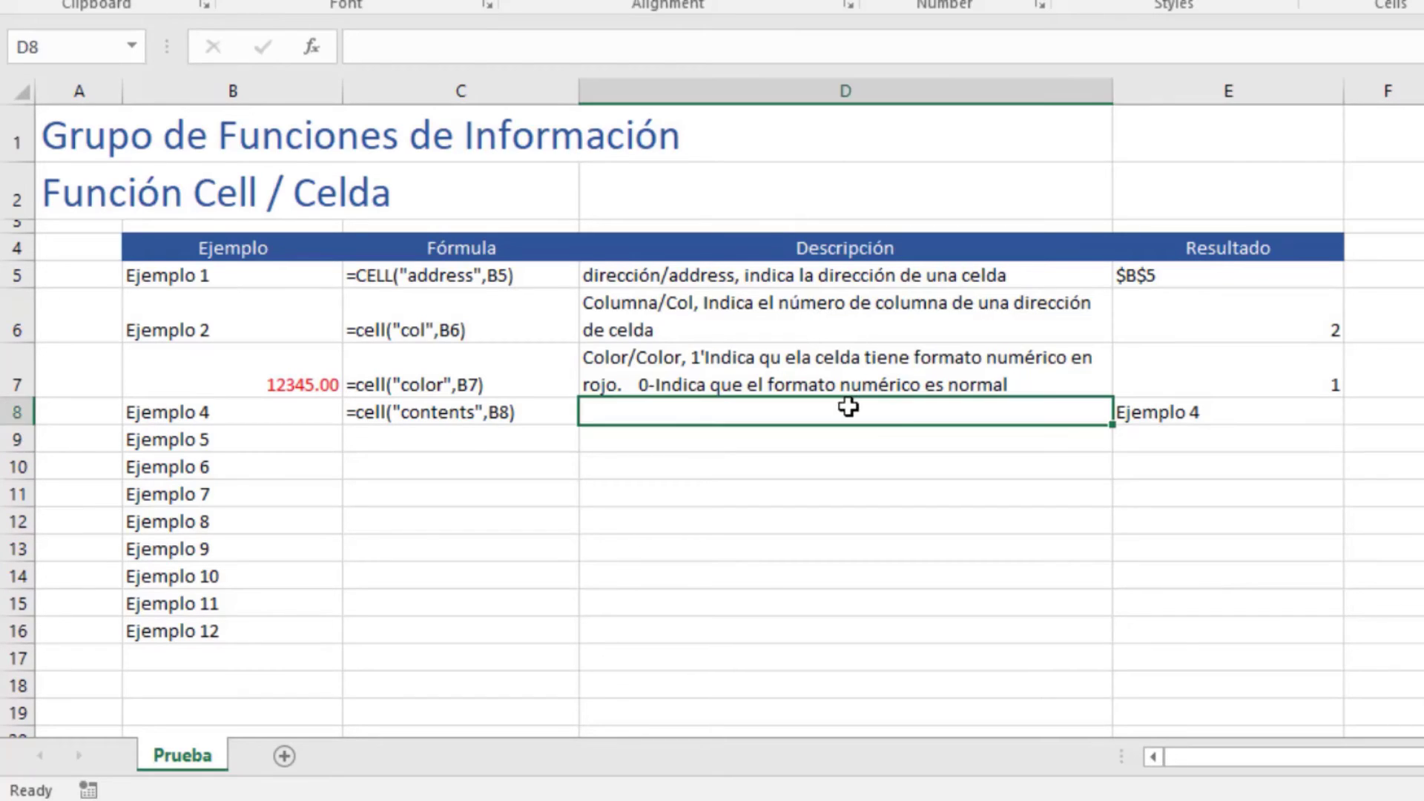
type("Contenido")
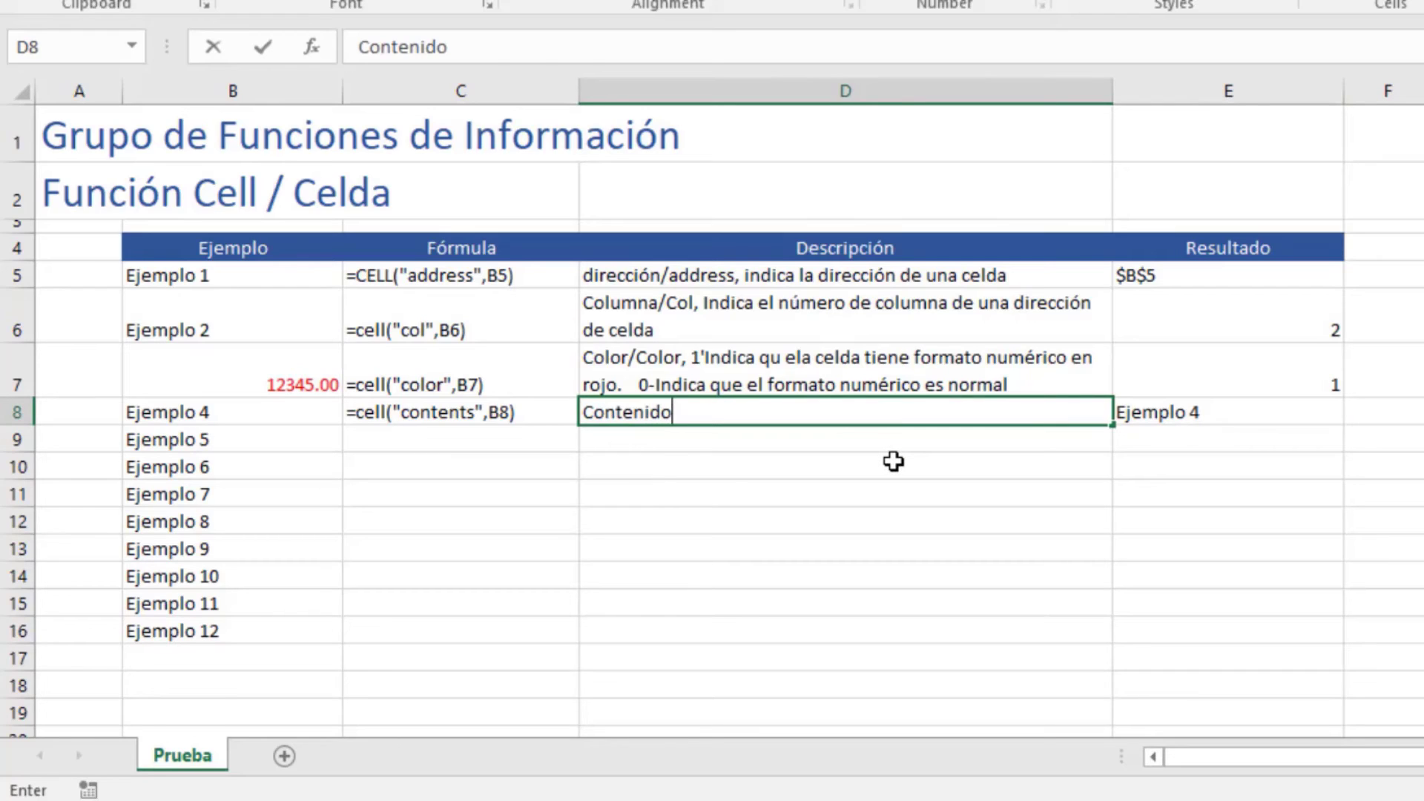
type("/Contents,")
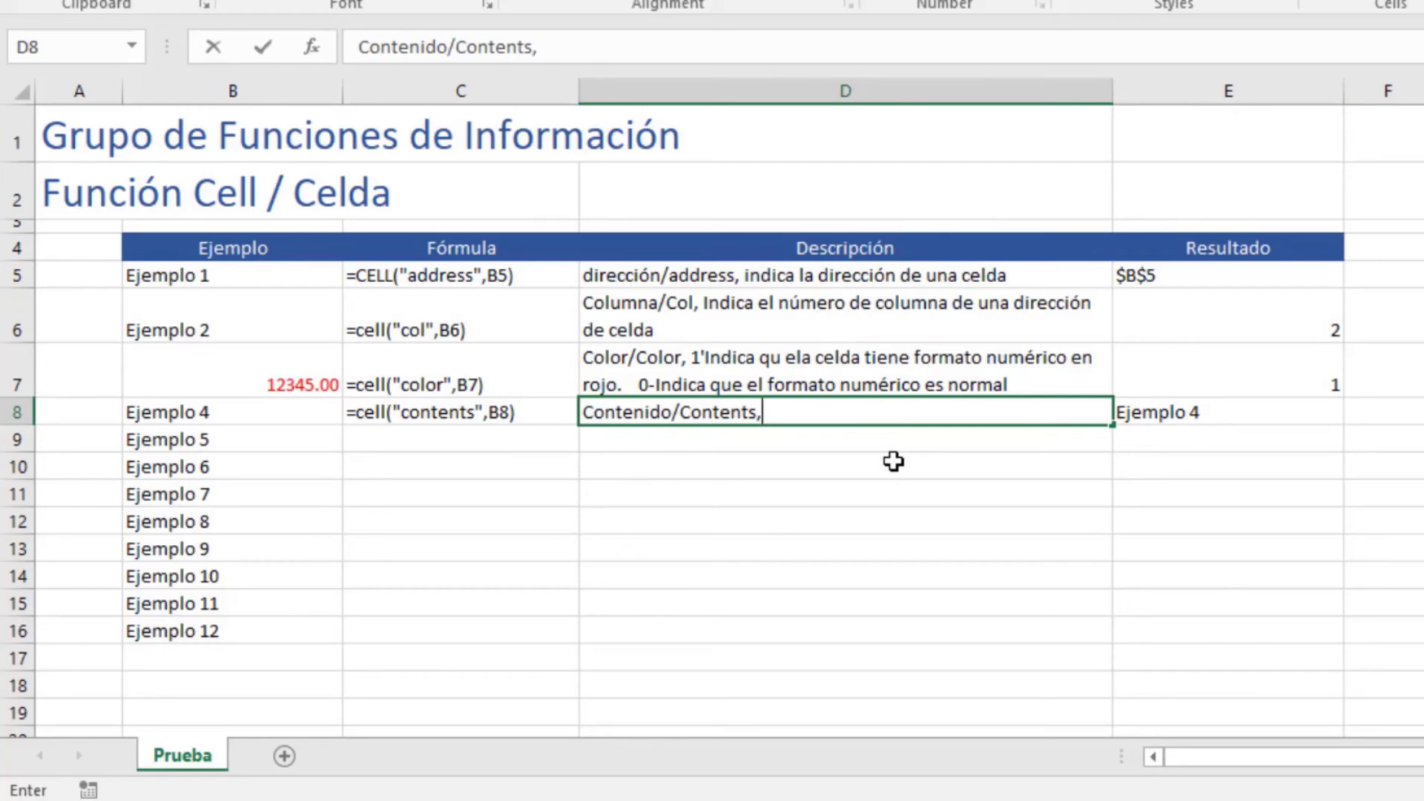
type(" Nos reg")
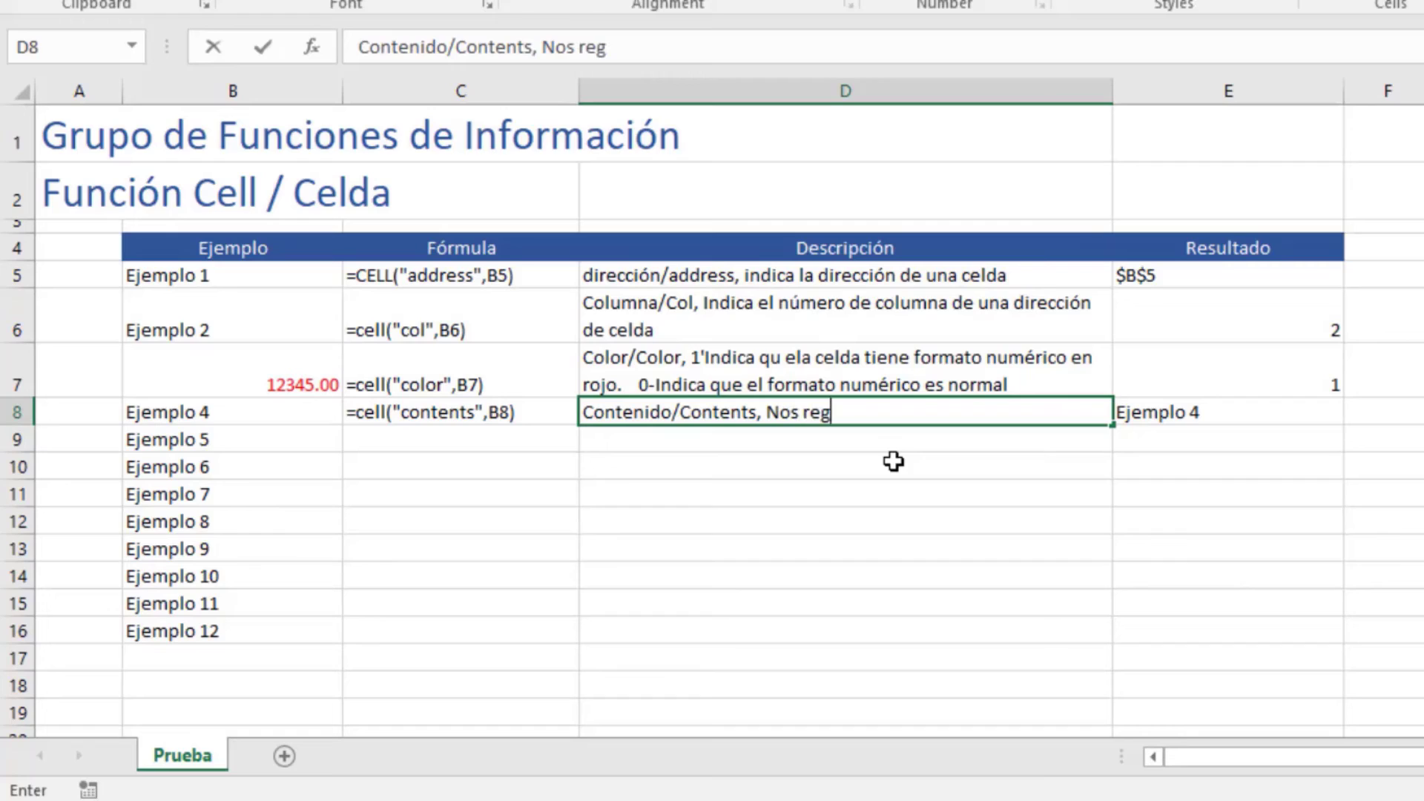
type("resa el va")
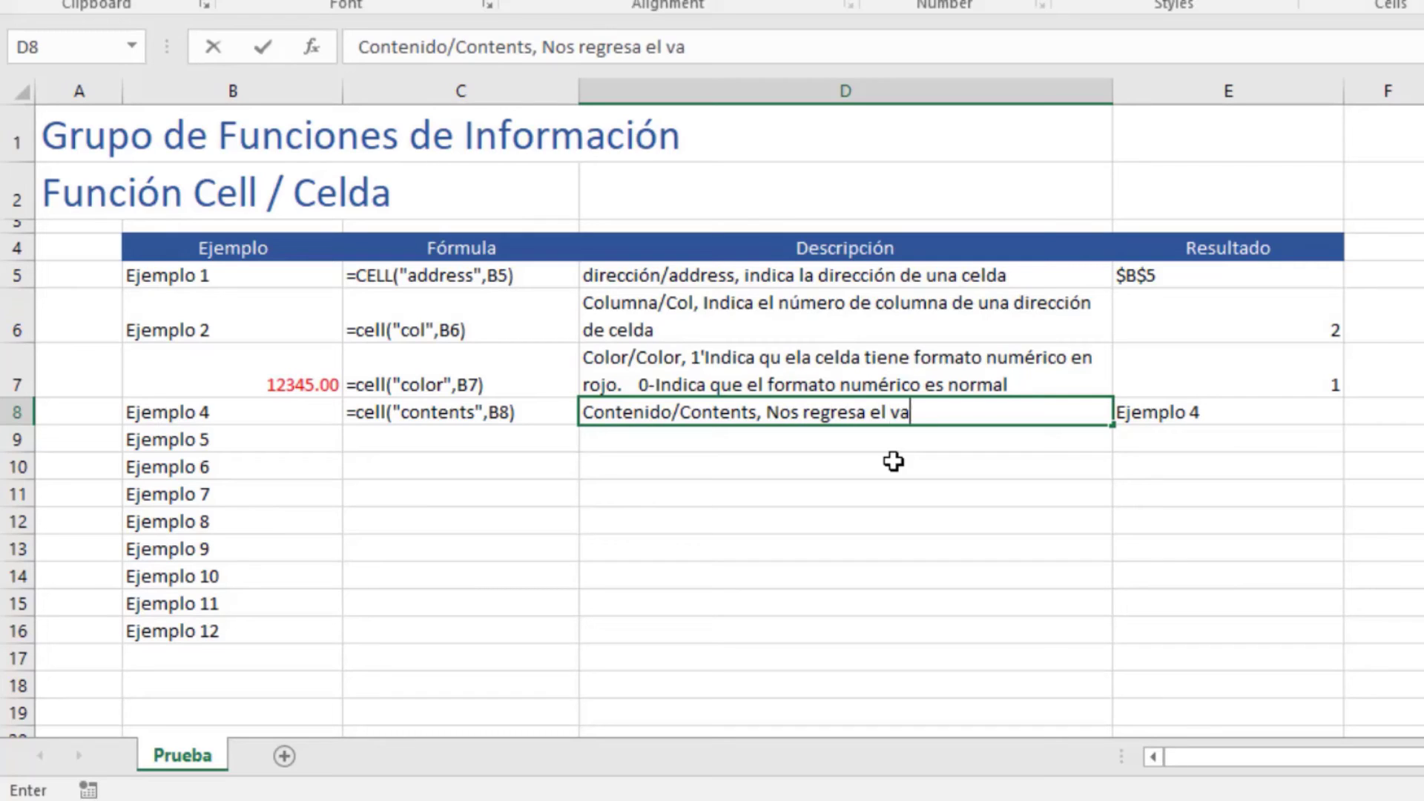
type("lor contenido ")
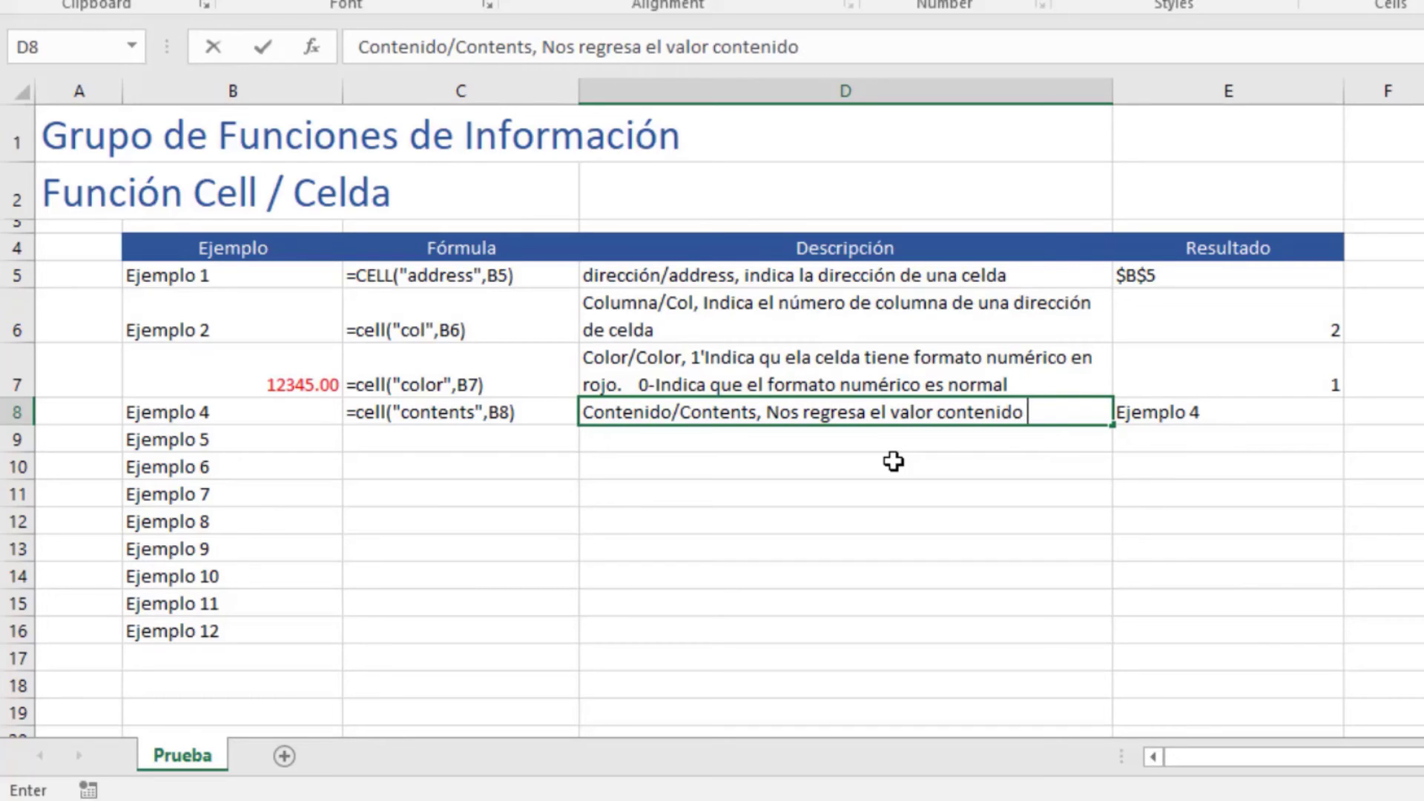
type("en una celda")
key("Return")
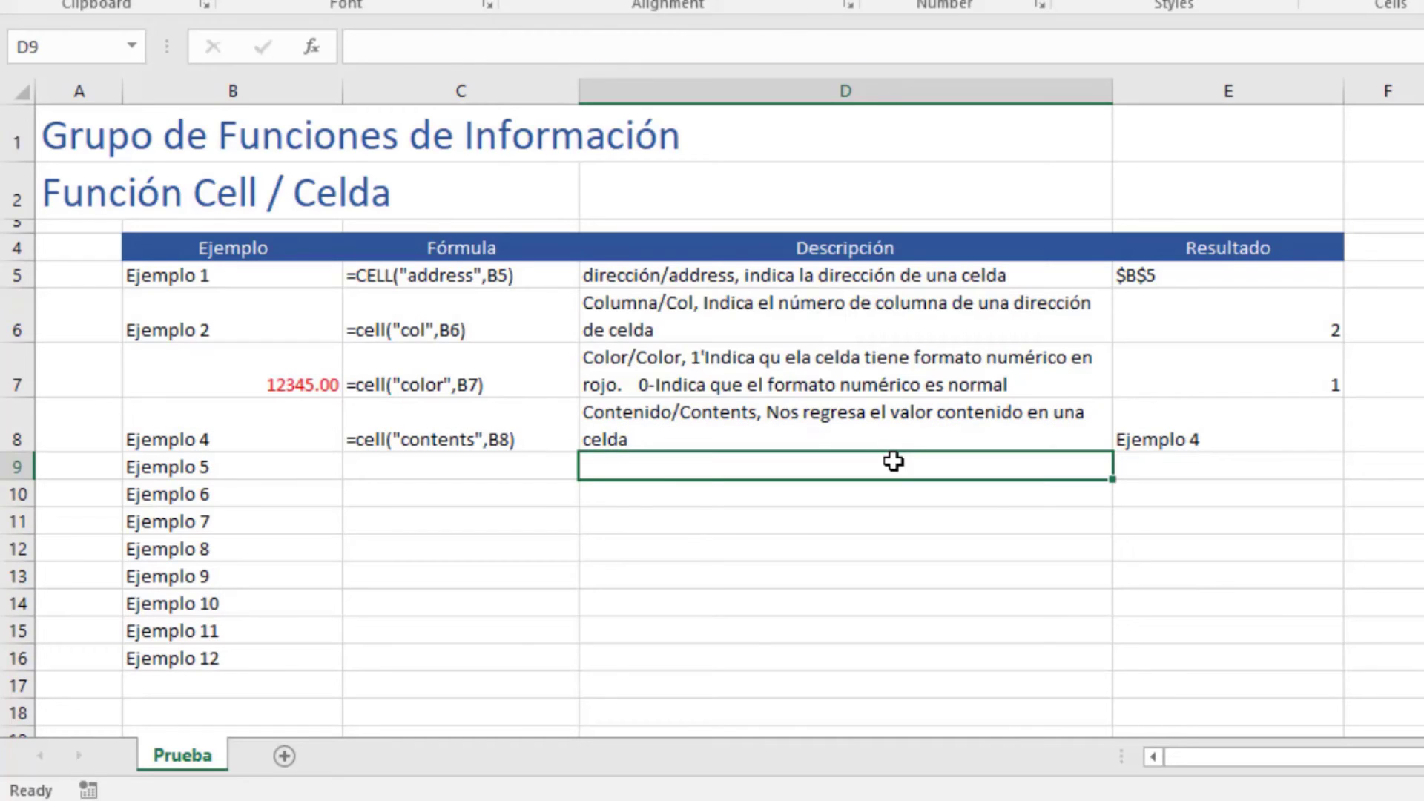
Enter the CELL formula as text, '=cell("filename",A1), in the Fórmula column for Ejemplo 5.
left_click(513, 468)
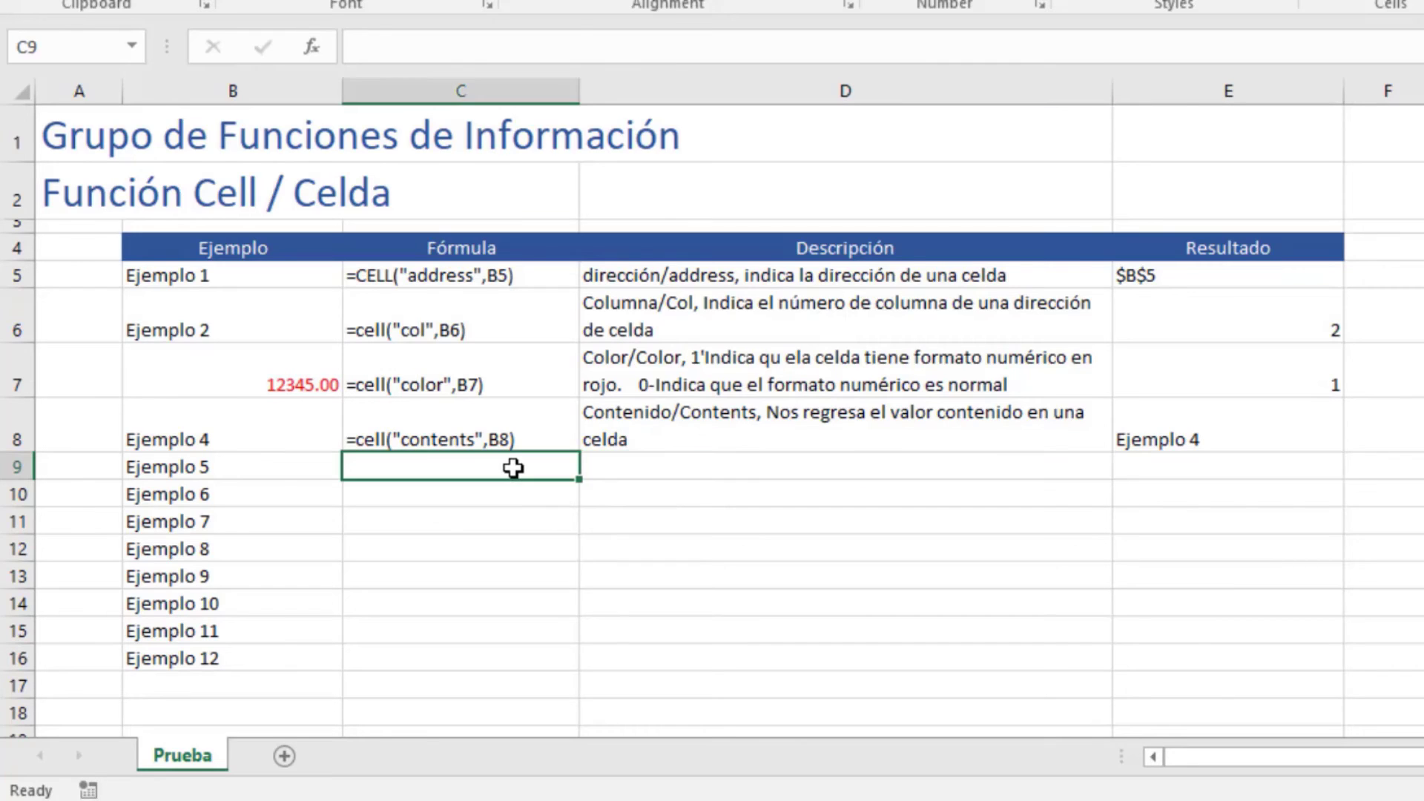
type("=cell")
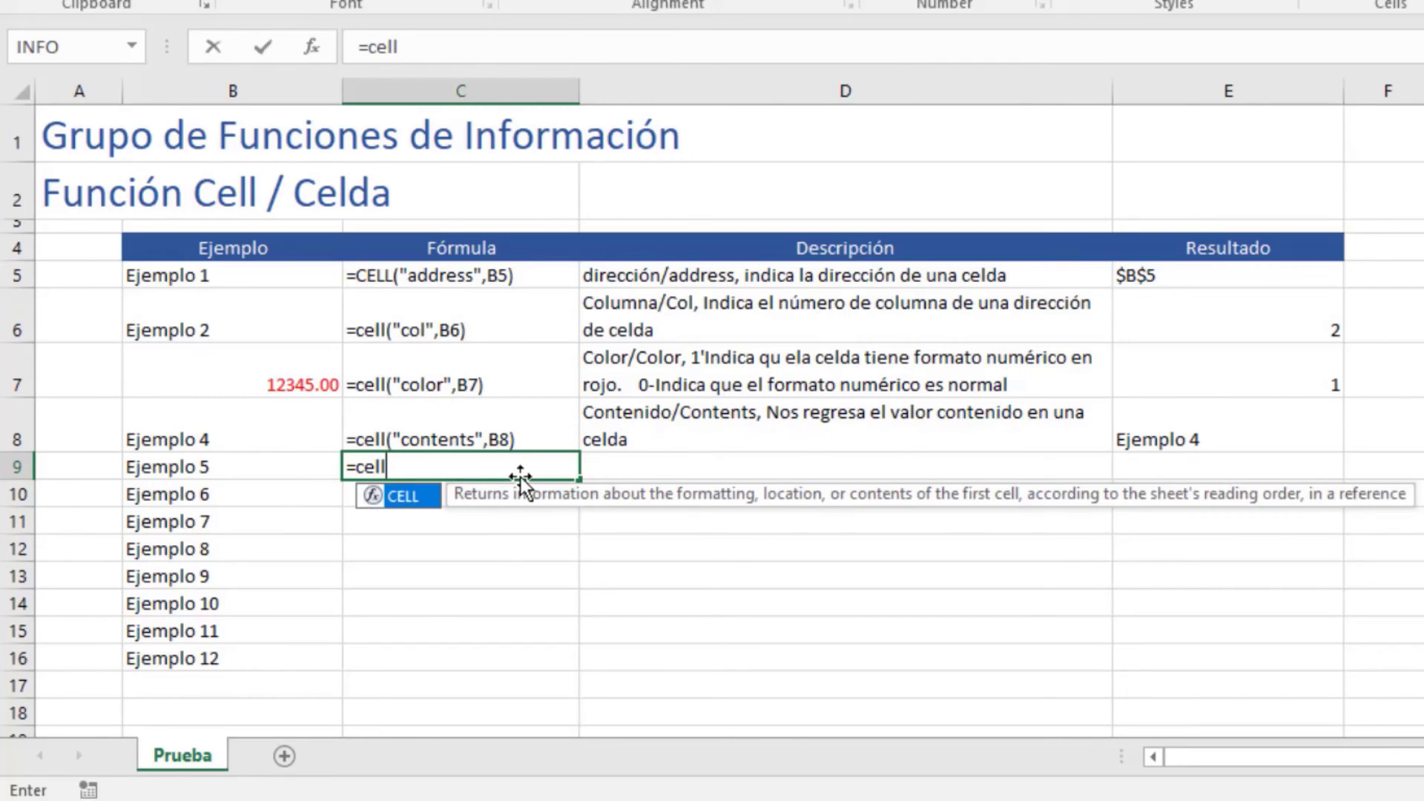
key("BackSpace")
type("l(")
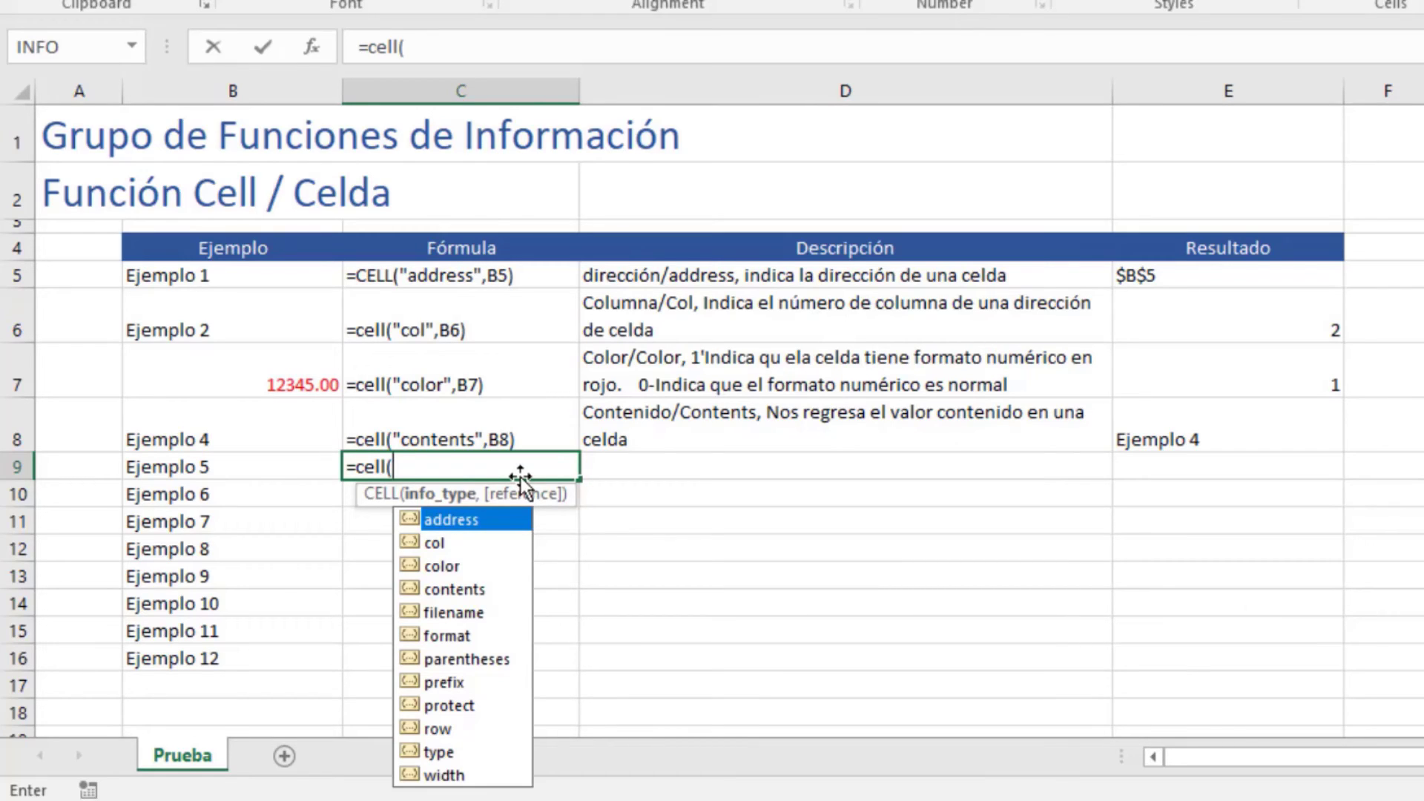
left_click(469, 615)
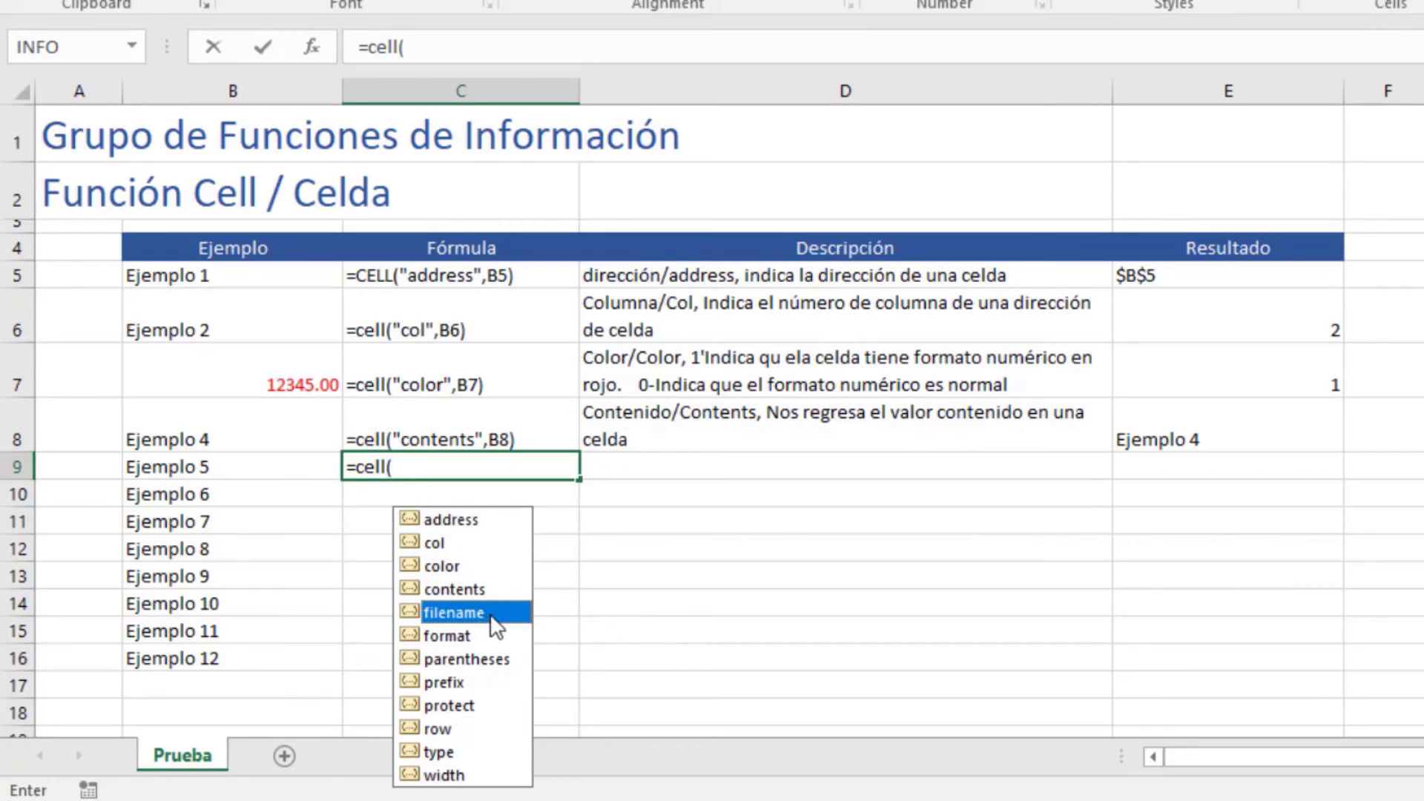
double_click(496, 613)
type(",")
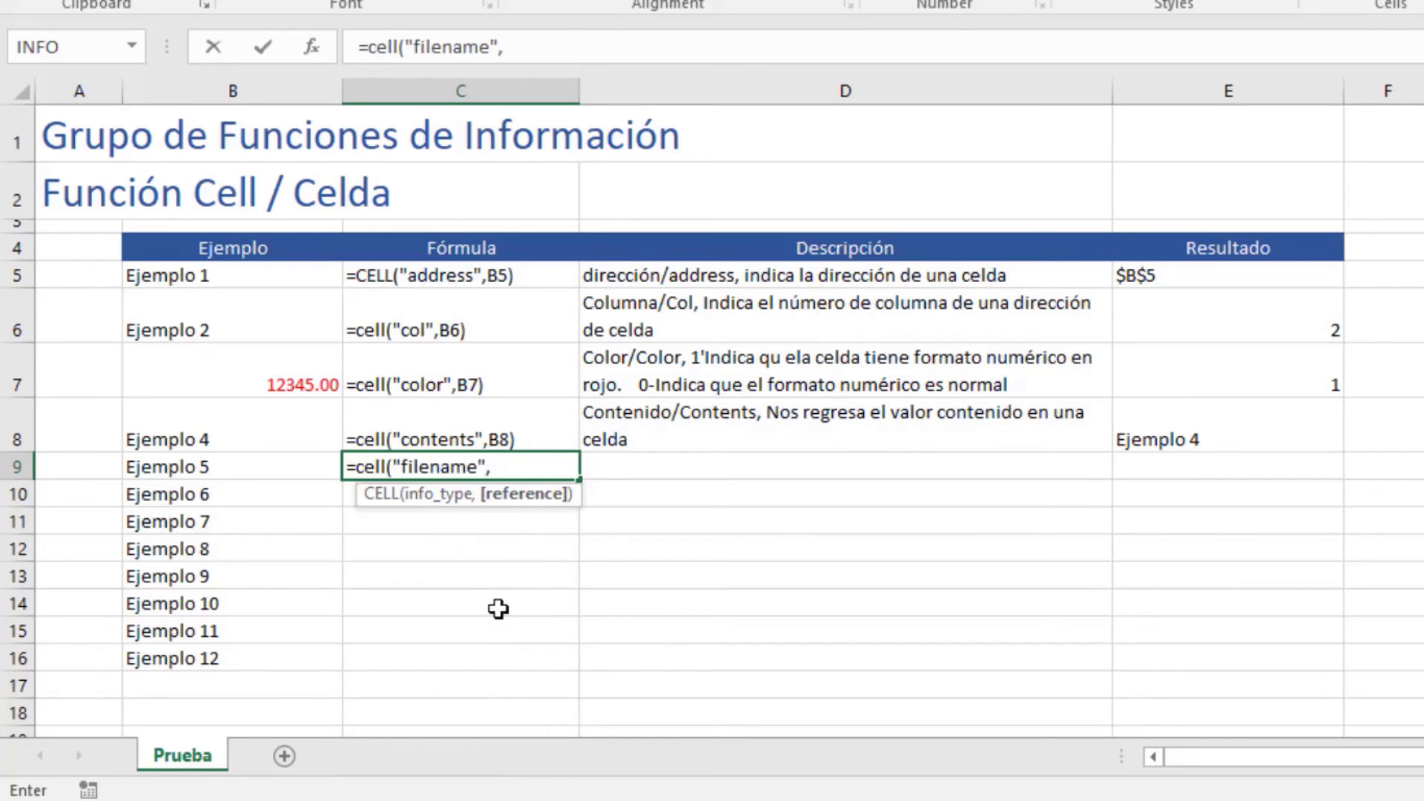
left_click(93, 132)
type(")")
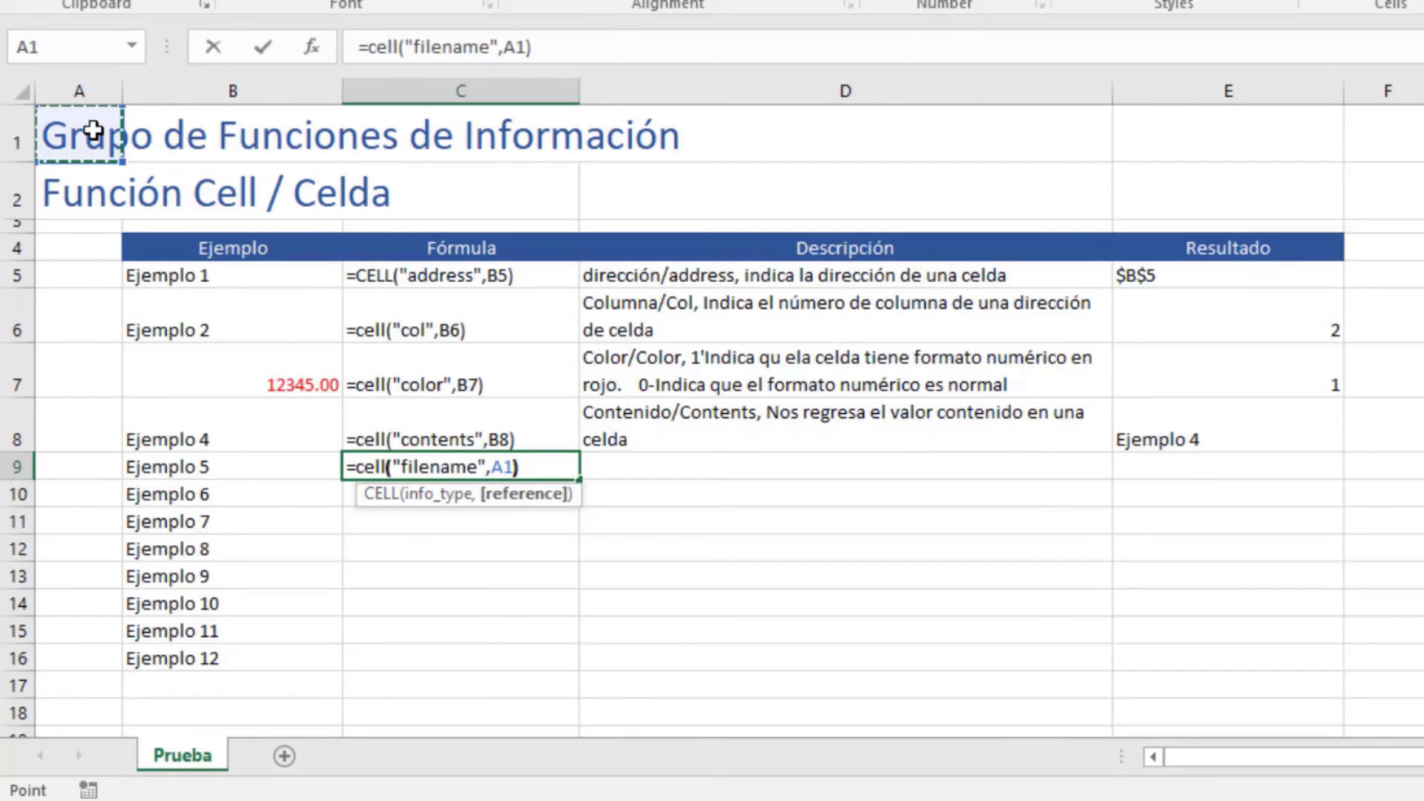
key("Return")
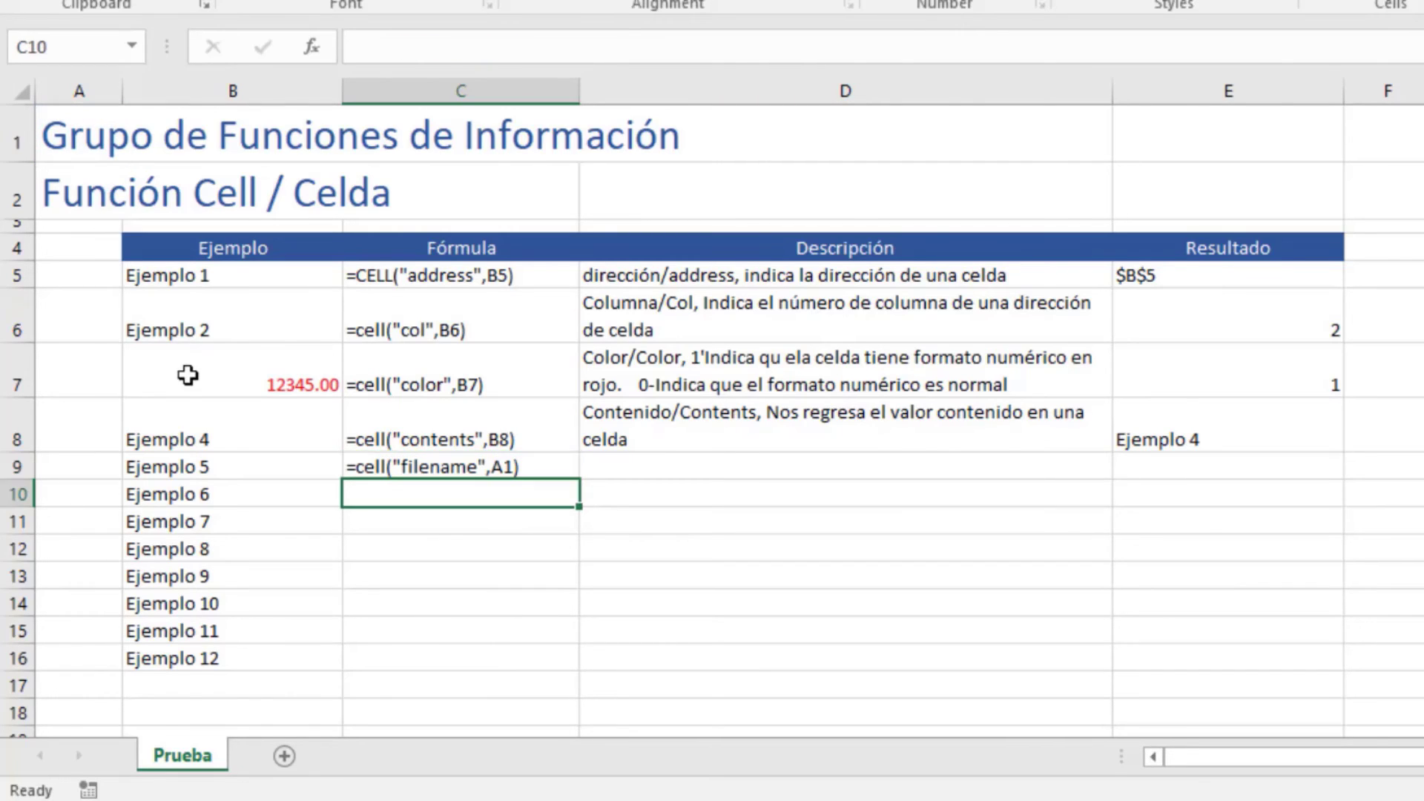
Copy the formula text from C9 without its leading apostrophe and paste it as a working formula into Resultado cell E9.
left_click(419, 467)
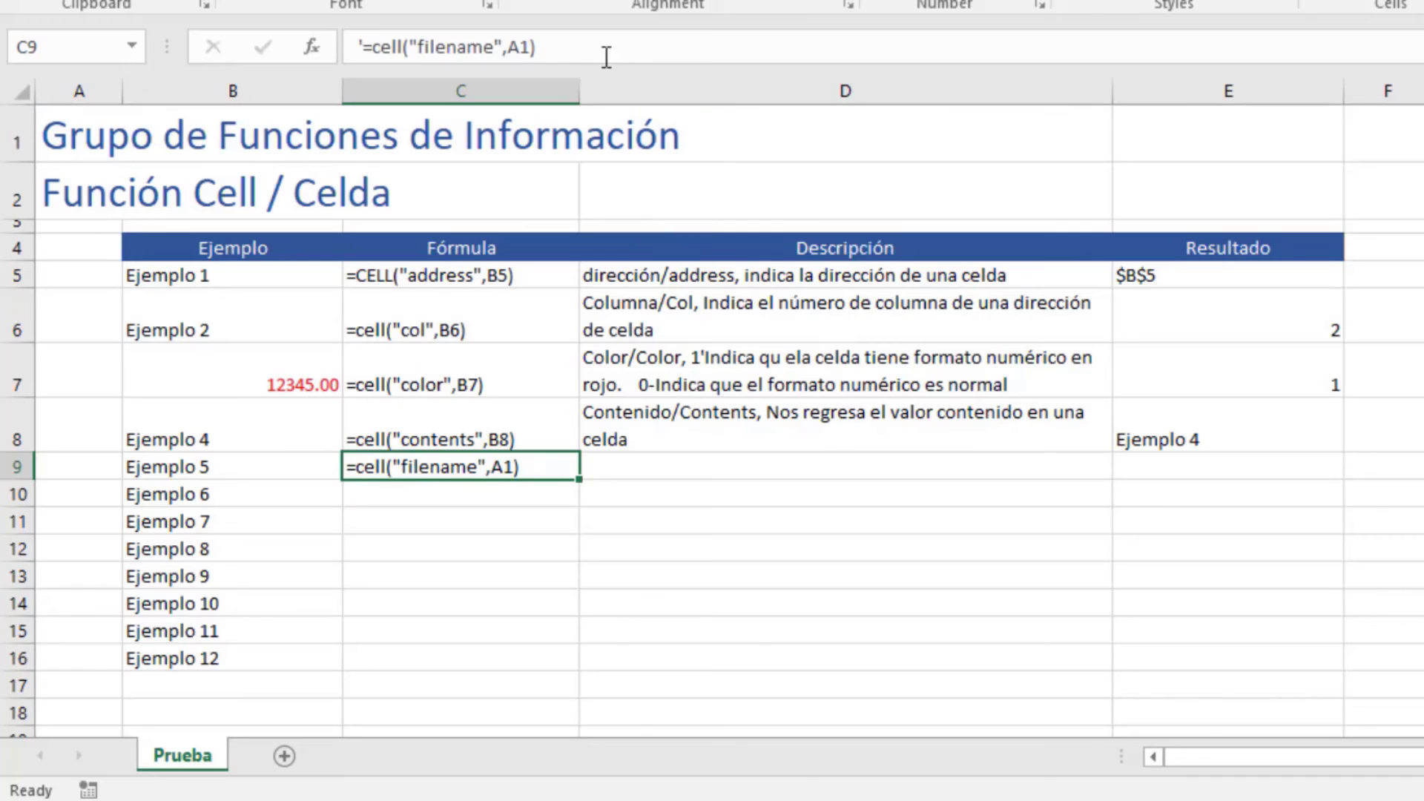
left_click_drag(604, 50, 376, 50)
key("ctrl+c")
key("ctrl+v")
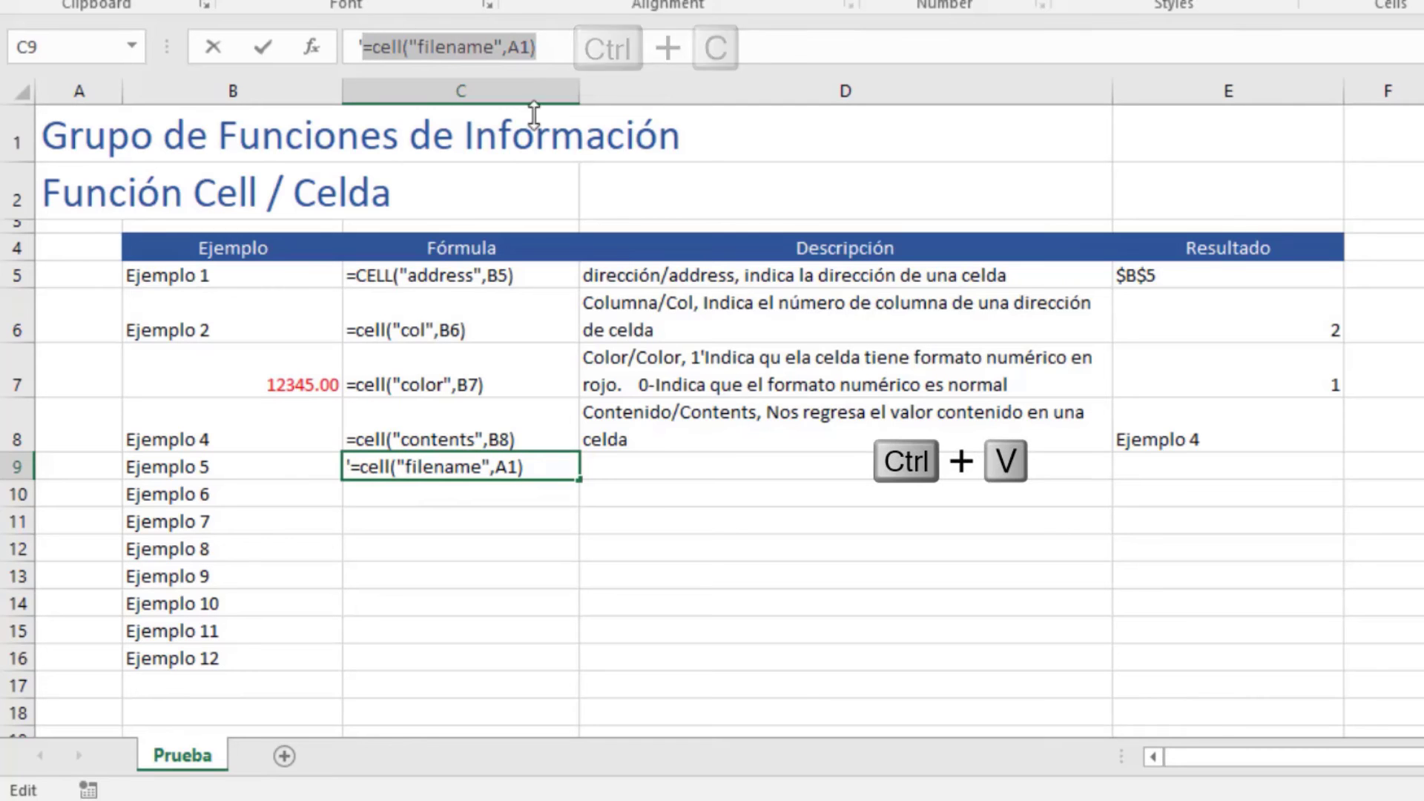
left_click(1171, 472)
key("ctrl+v")
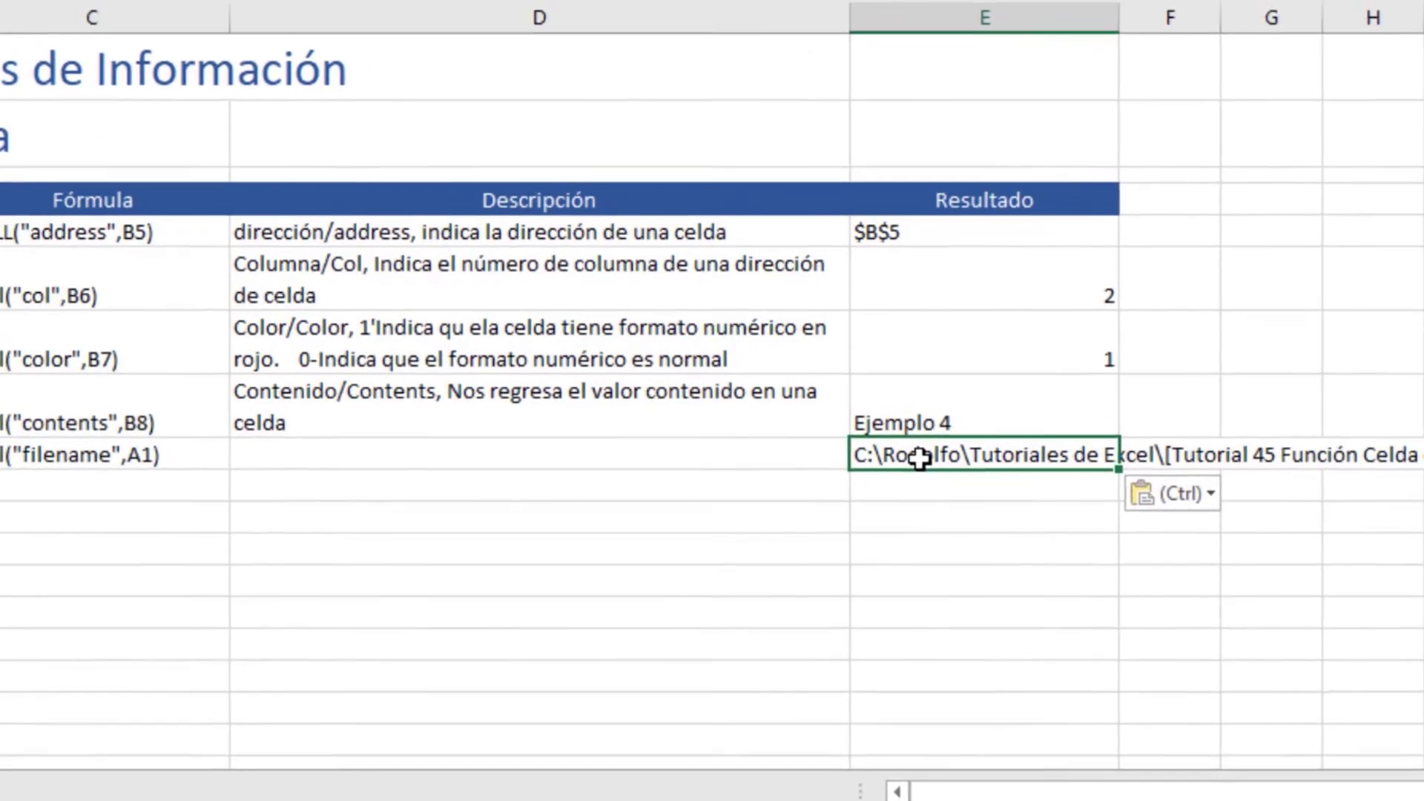
key("Return")
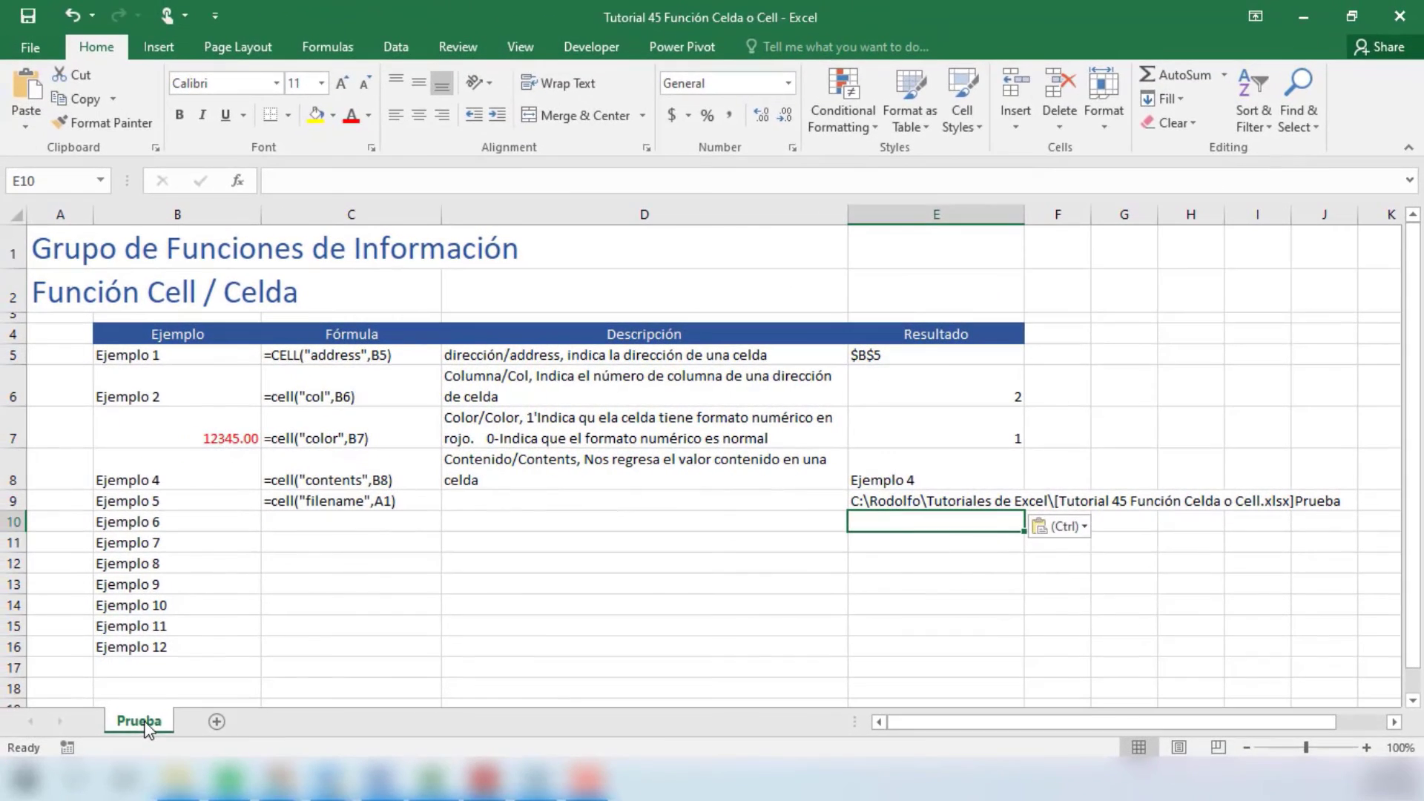
Rename the worksheet Prueba as Ejemplos.
double_click(141, 722)
type("Ejem")
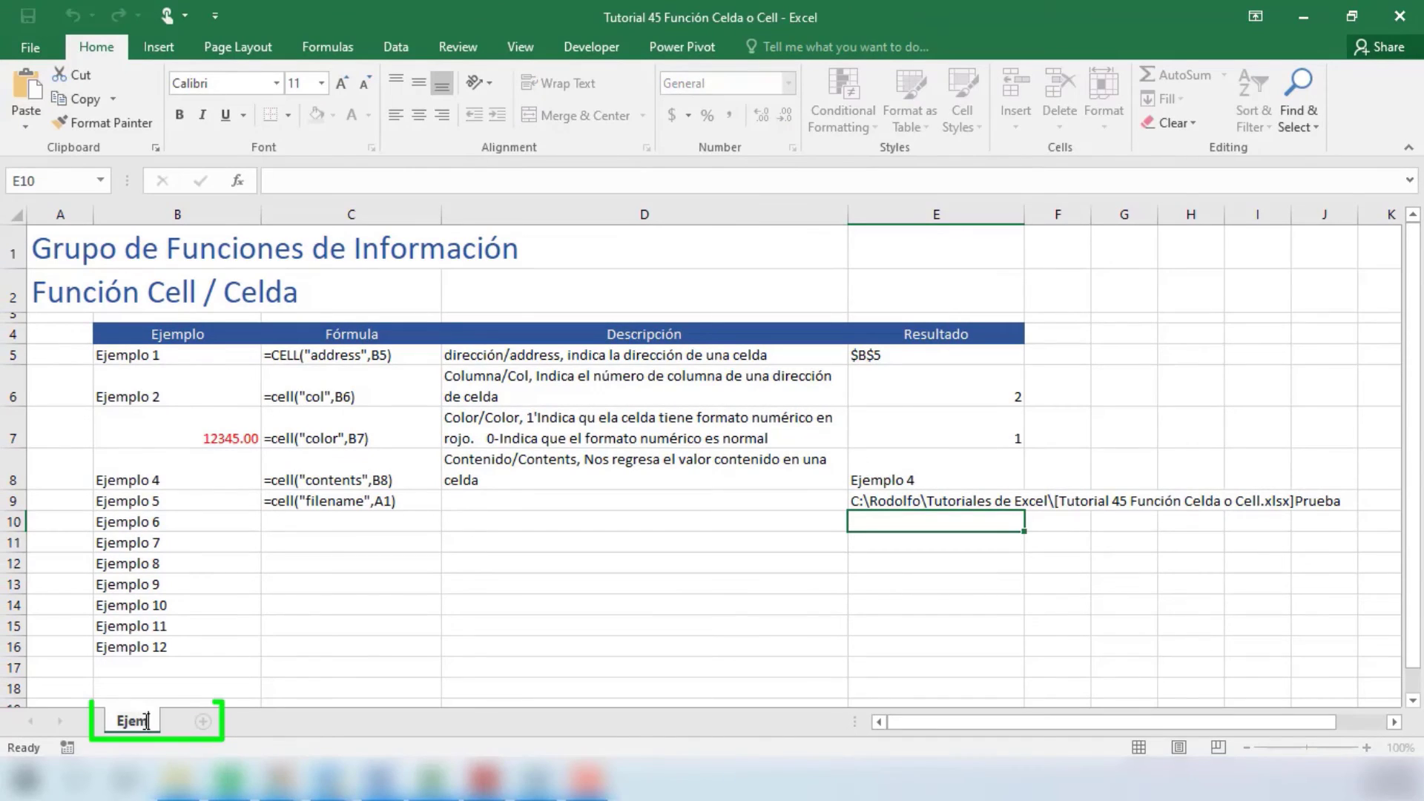
type("plos")
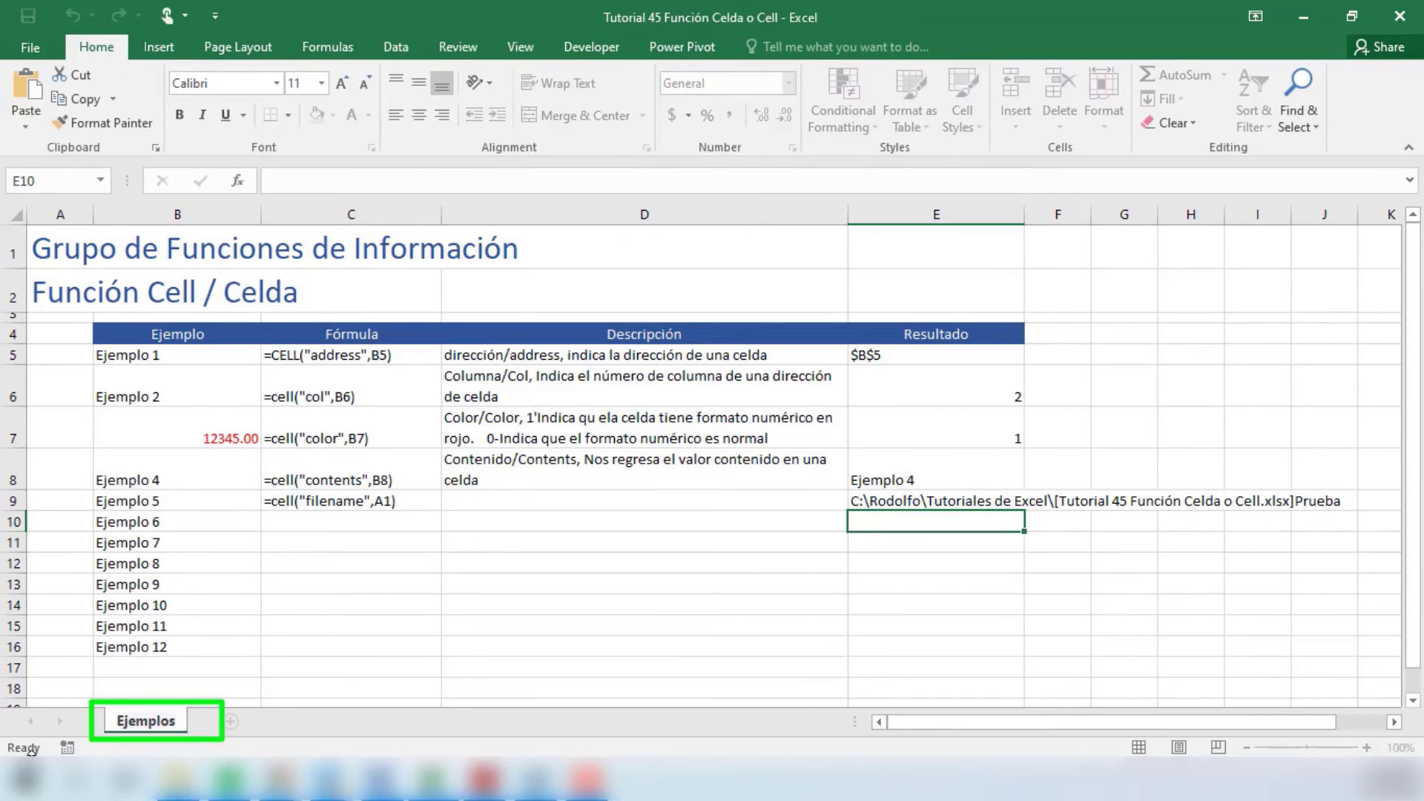
key("Return")
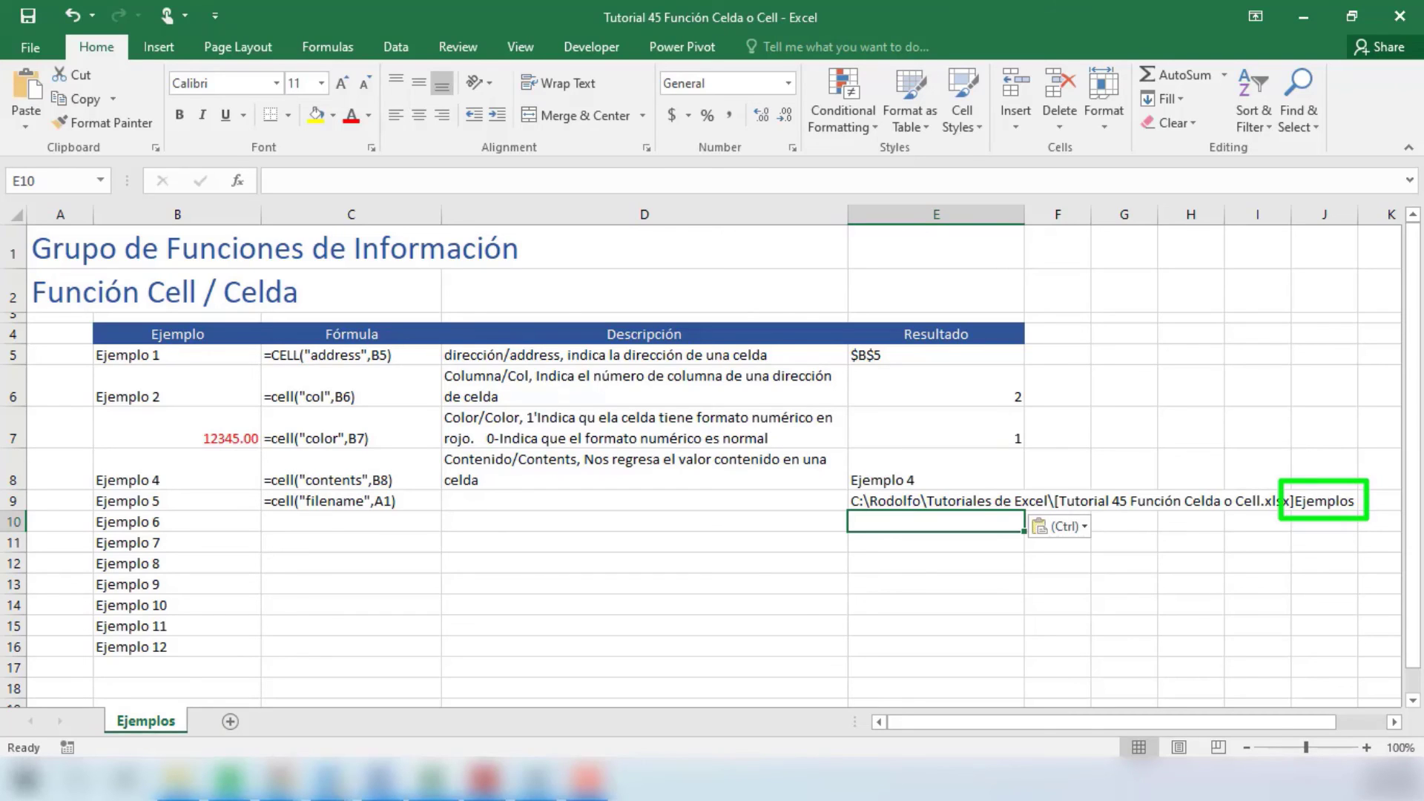
Enter the description "Archivo(Filename, Nos indica toda la ruta de carpetas, nombre de nuestro archivo y nombre de nuestra hoja de trabajo." in D9.
left_click(29, 779)
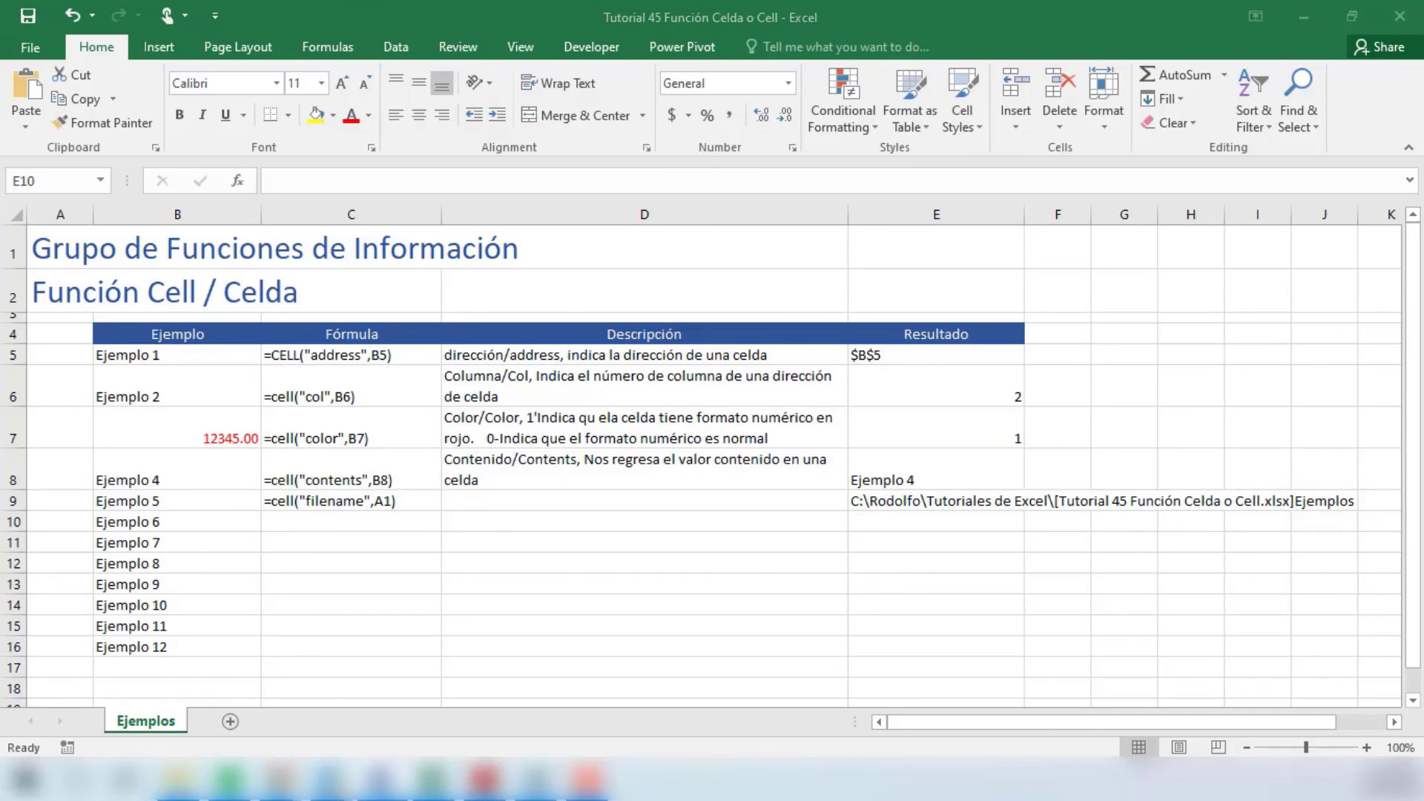
left_click(495, 518)
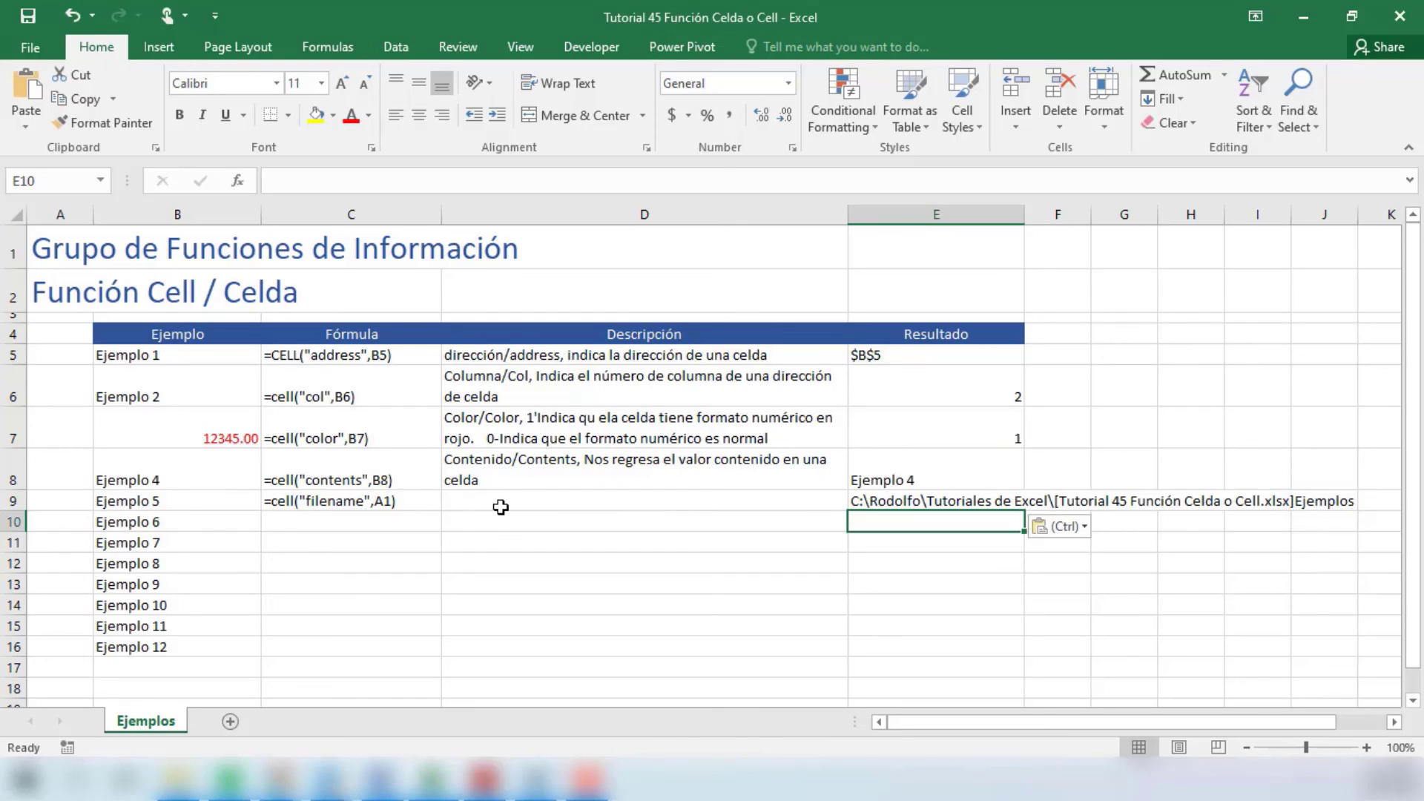
left_click(502, 506)
type("Archiv")
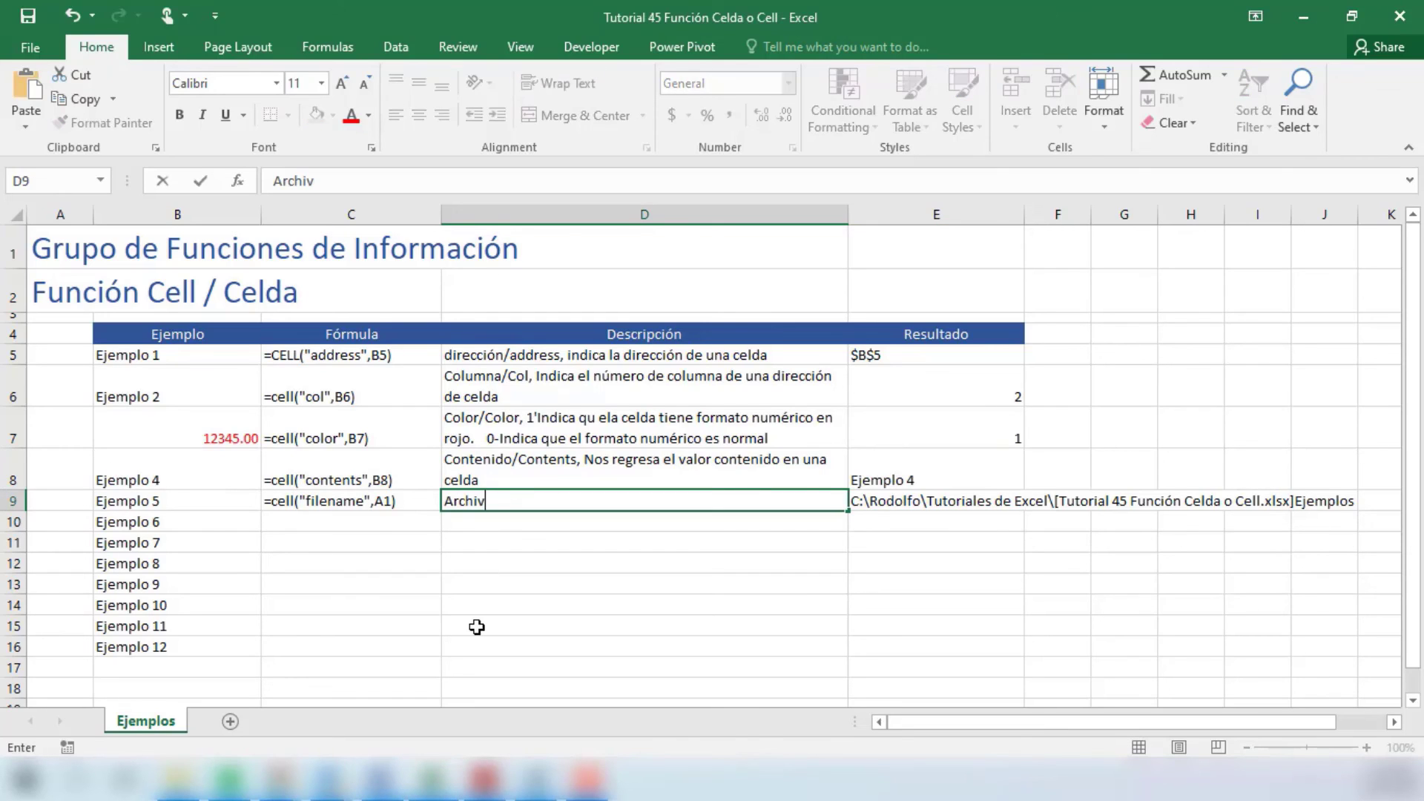
type("o(Filename")
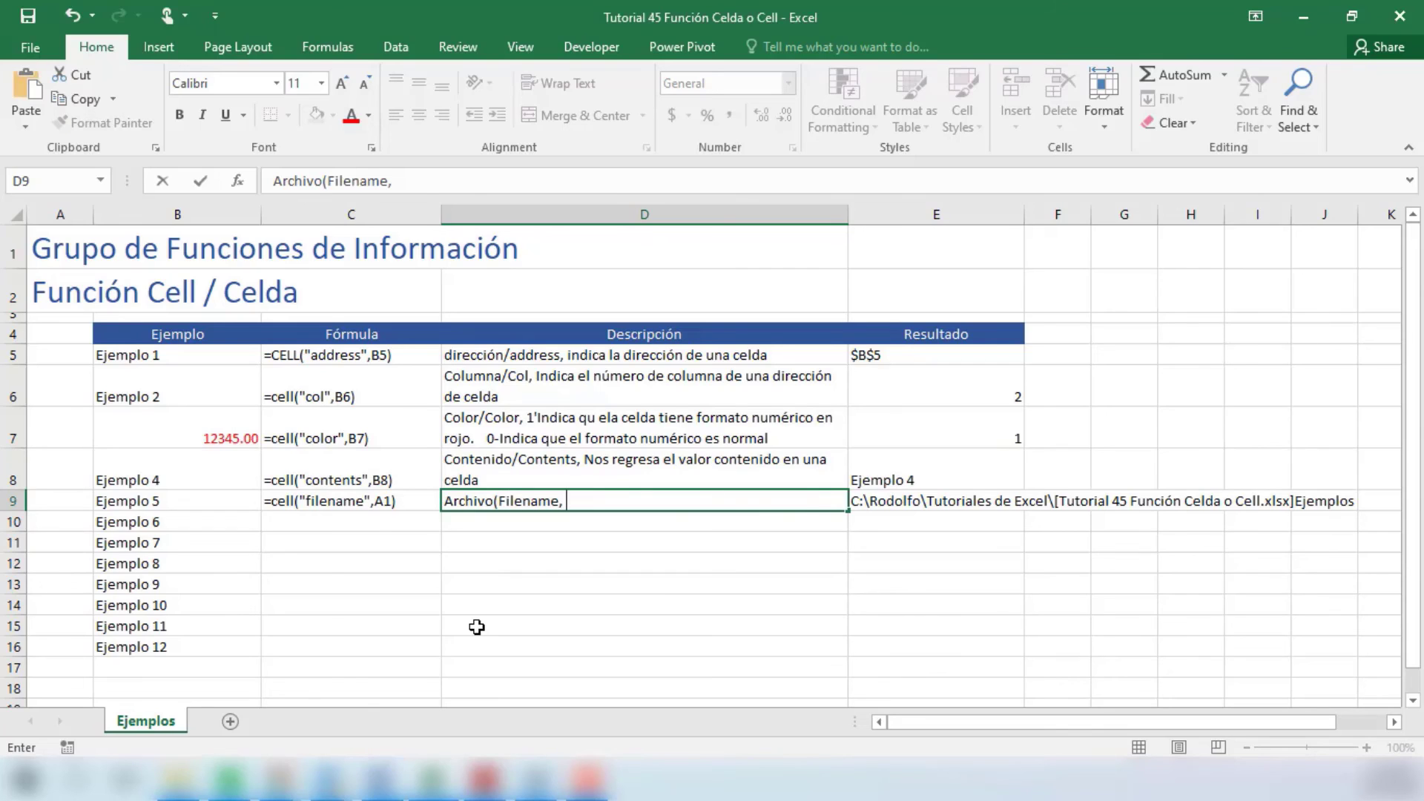
type(", Nos indica toda ")
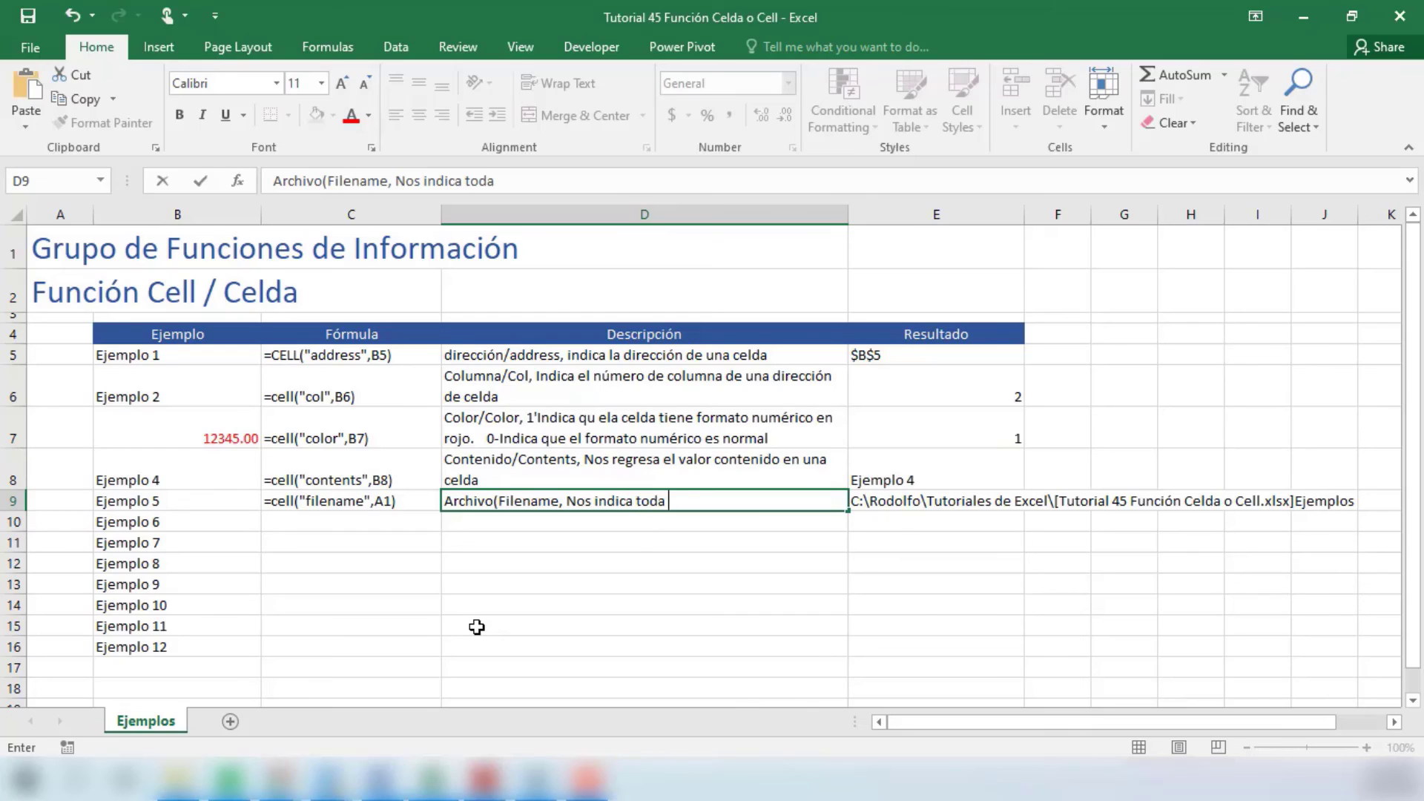
type("la ruta de carpe")
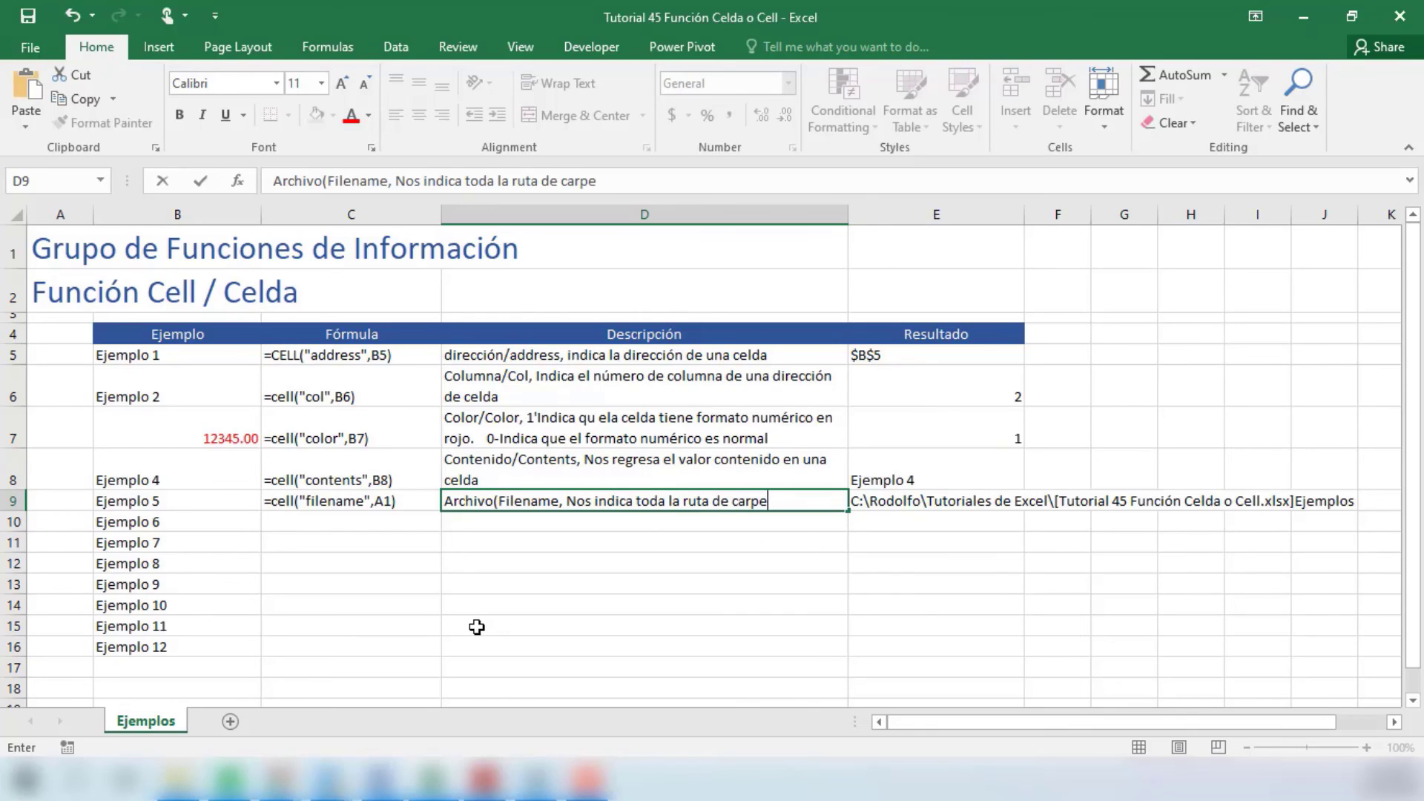
type("tas, nombre de archivo")
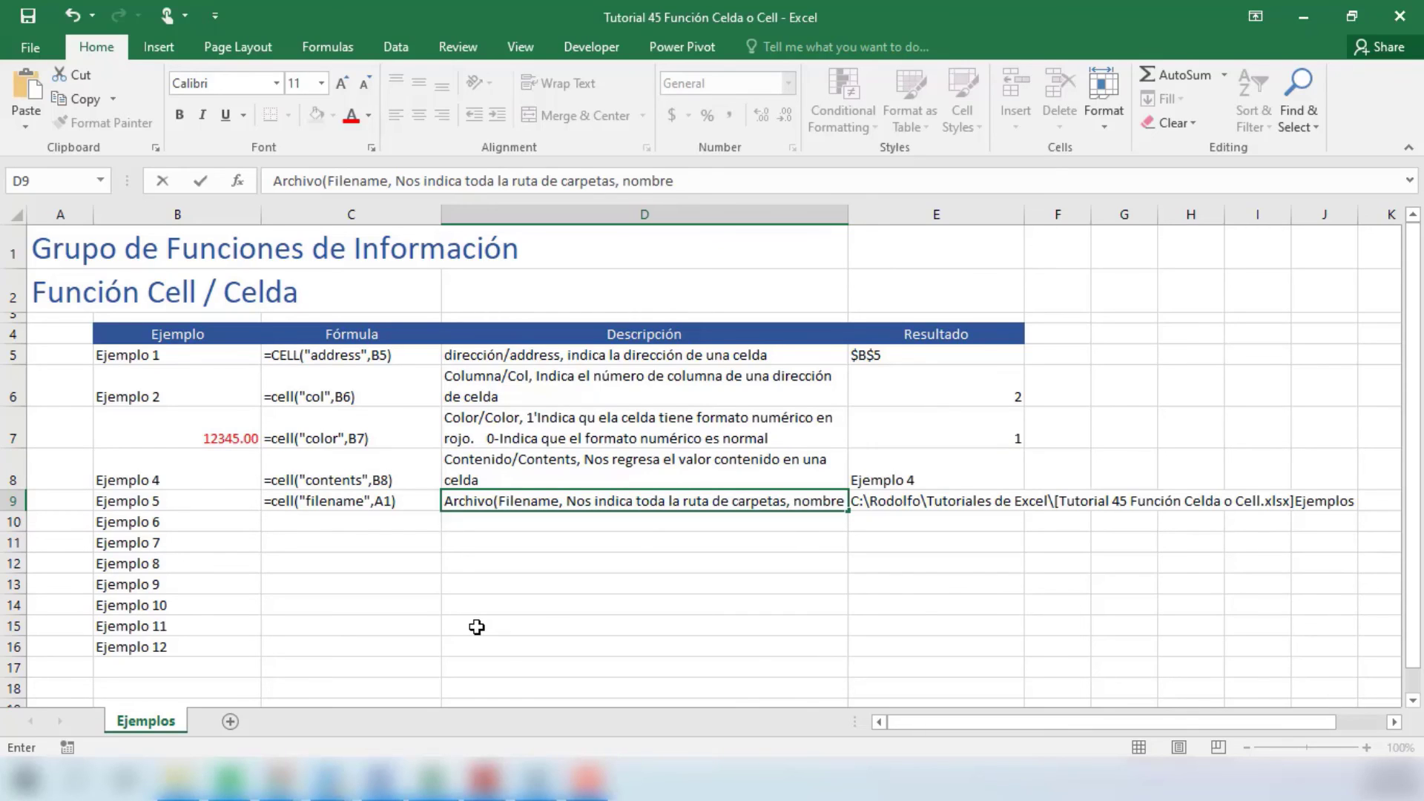
key("BackSpace")
key("BackSpace")
key("BackSpace")
key("BackSpace")
key("BackSpace")
key("BackSpace")
key("BackSpace")
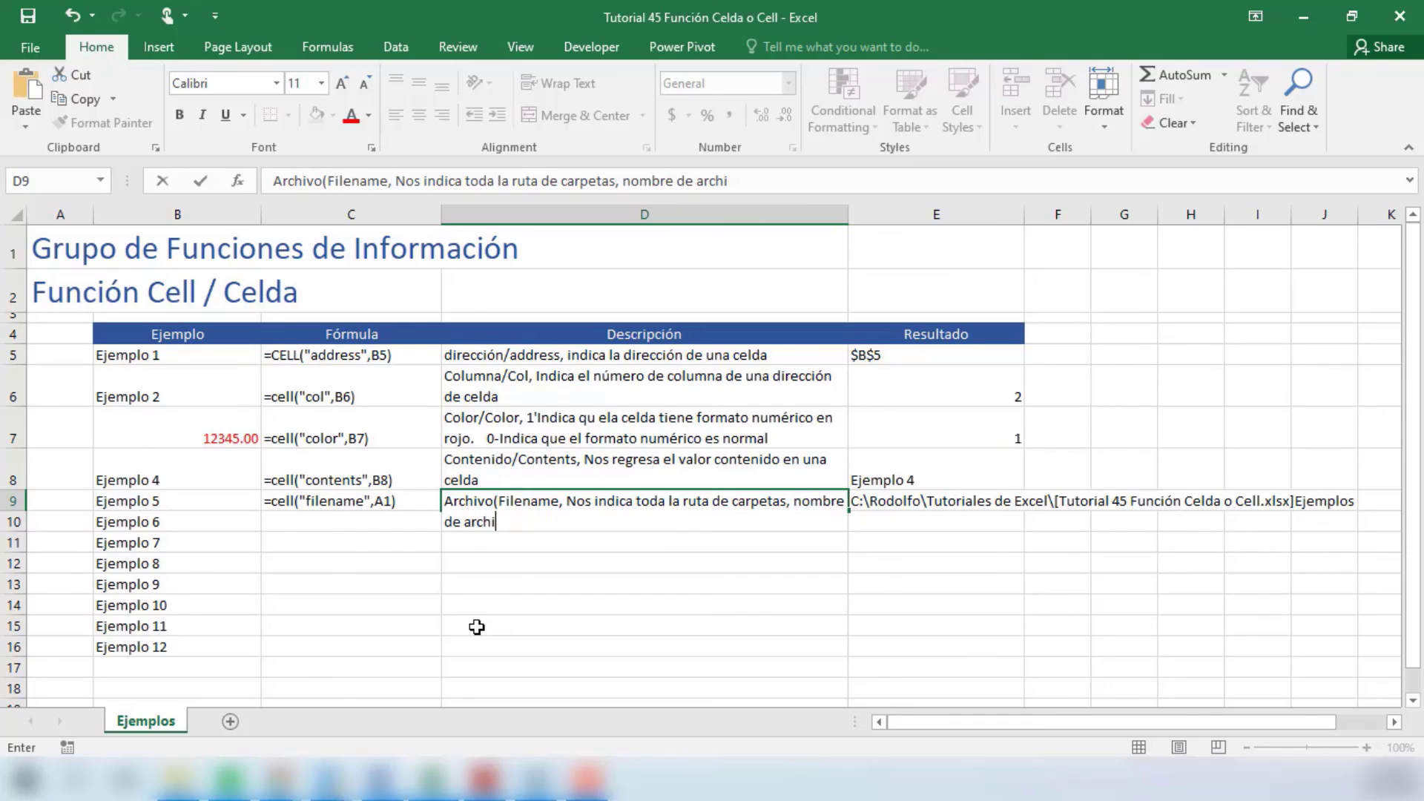
type("nuestro archivo")
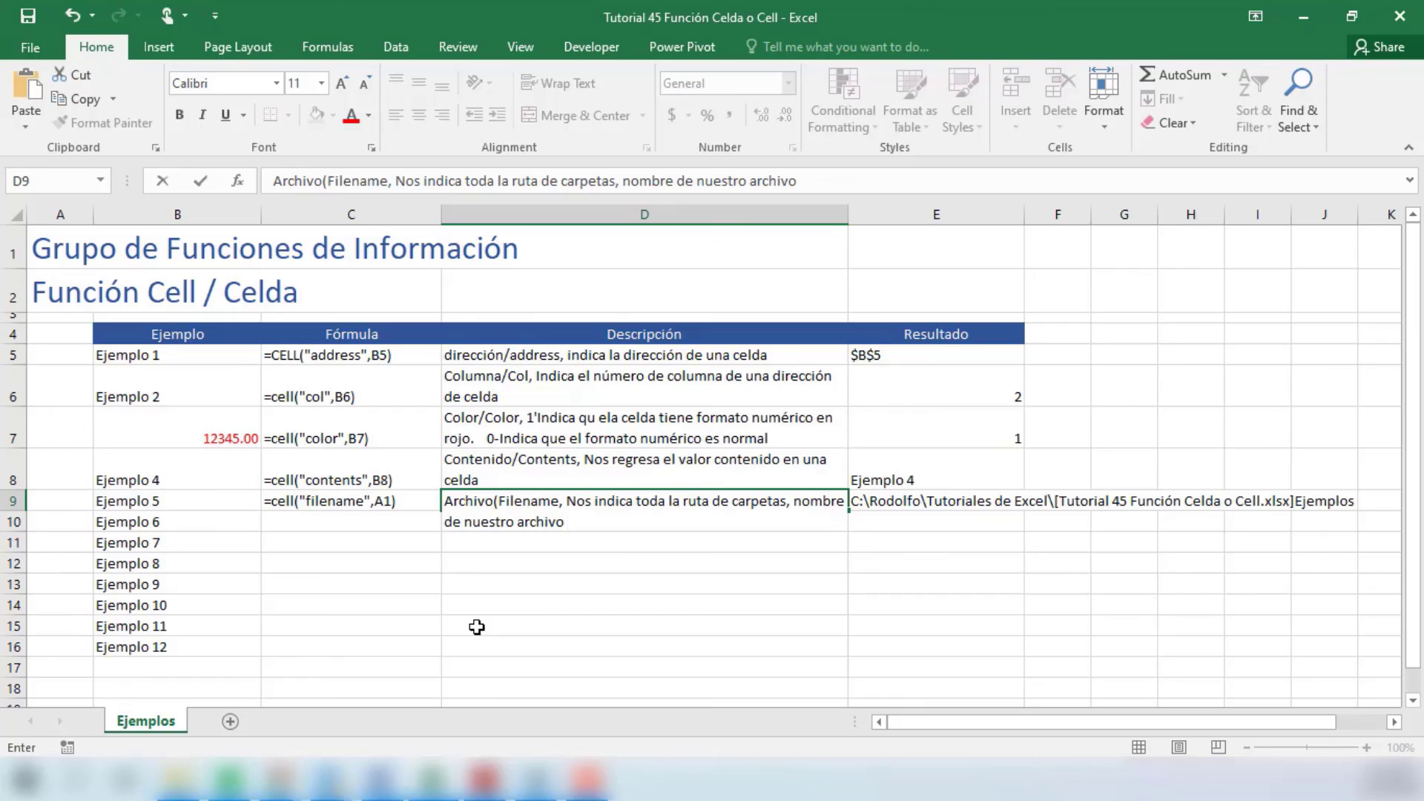
type(" y nombre de nuestra ")
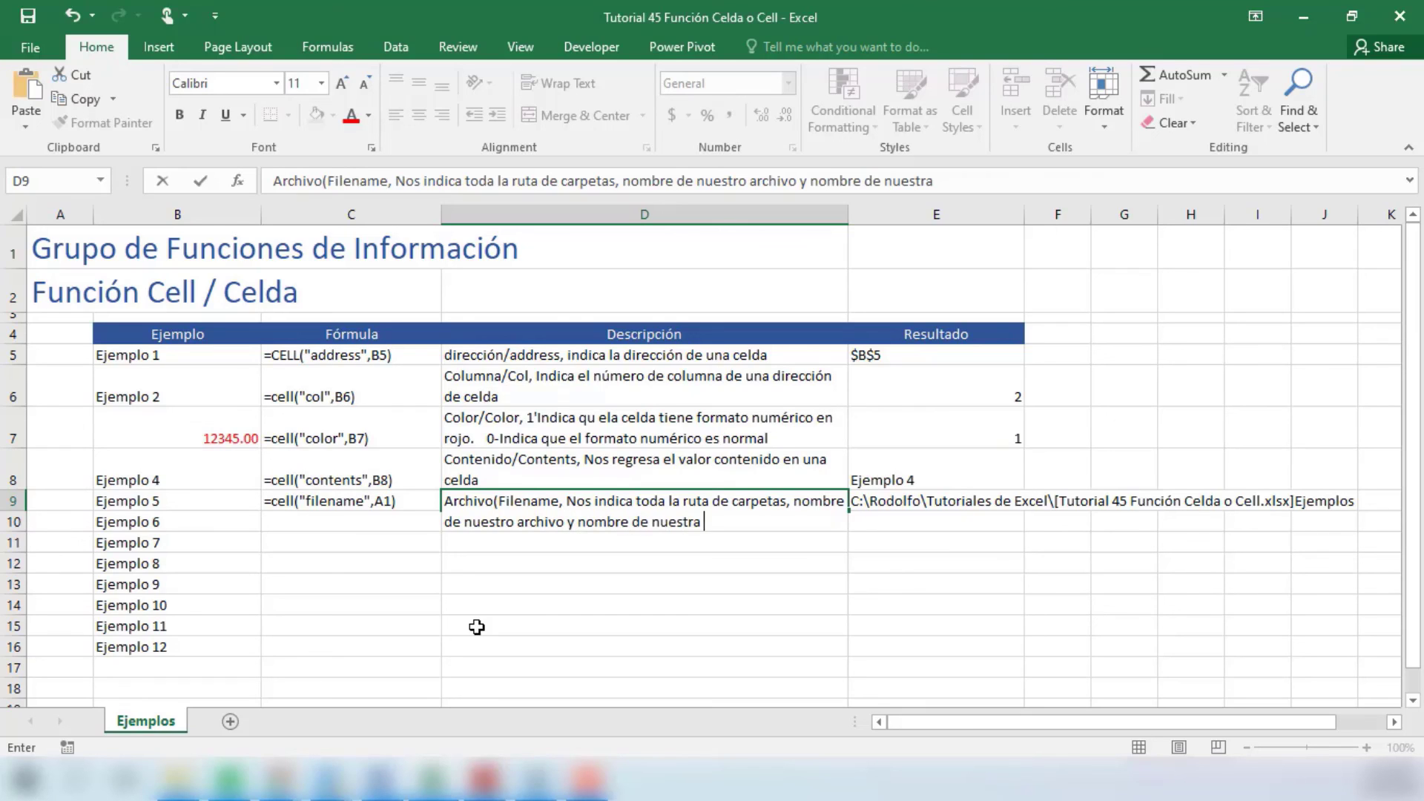
type("hoja de trabajo")
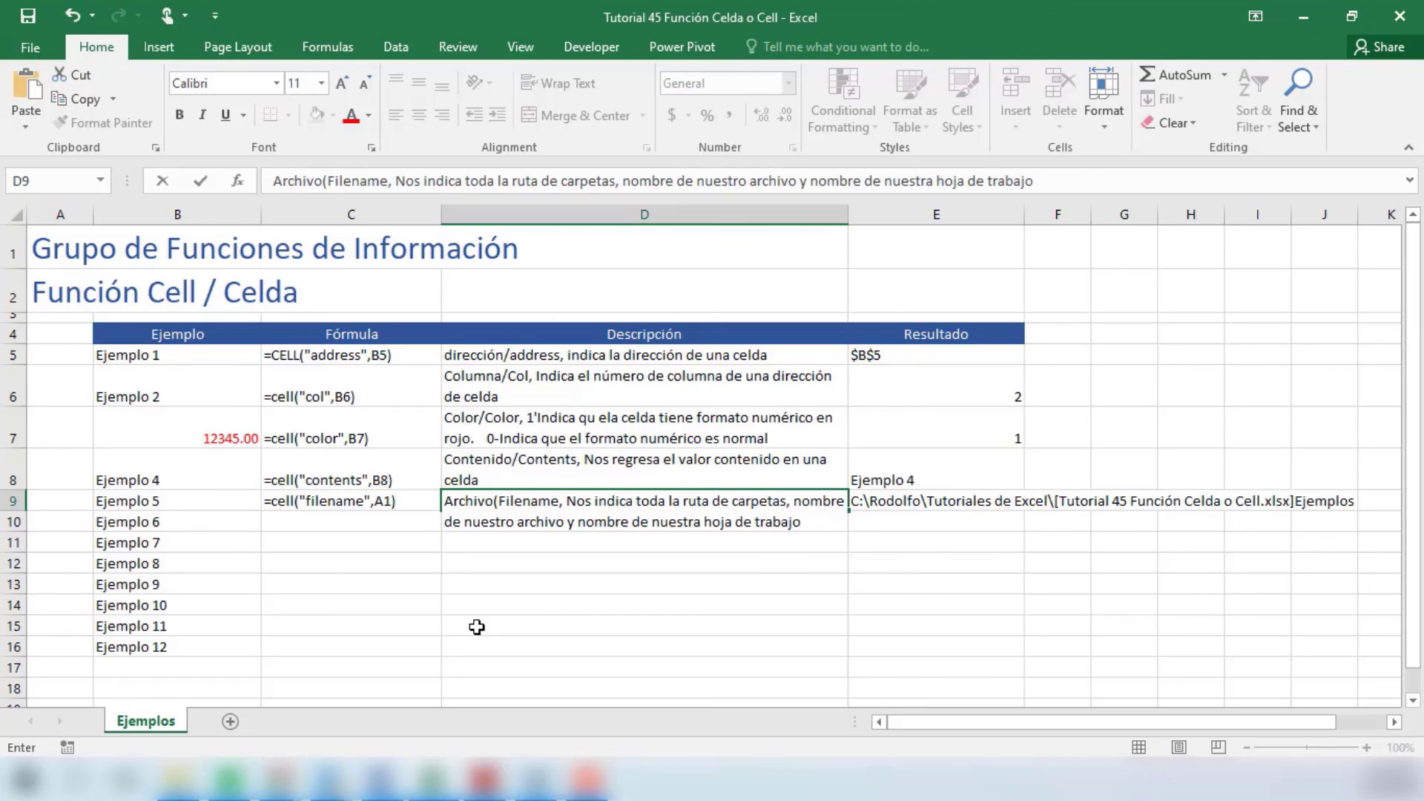
type(".")
key("Return")
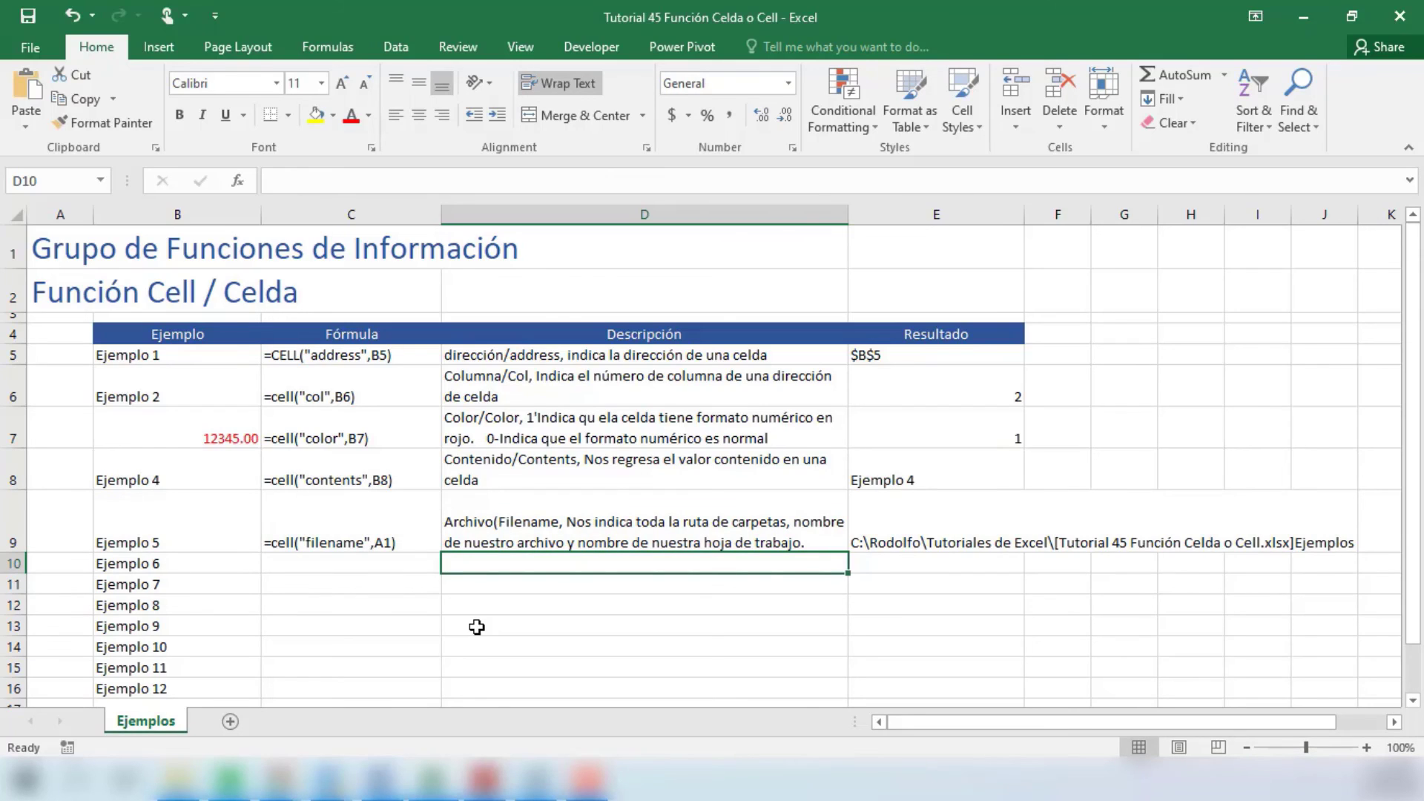
left_click(304, 565)
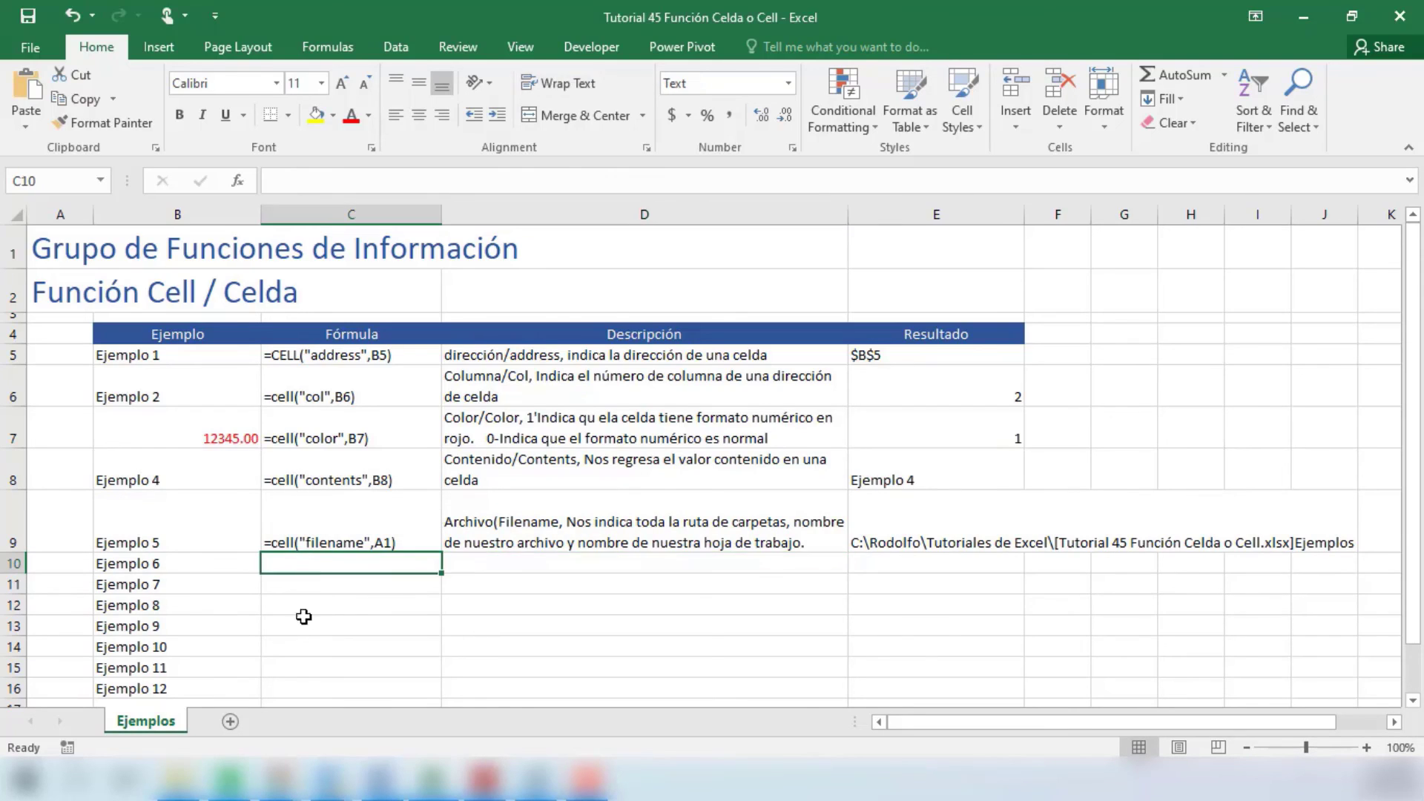
type("=cells")
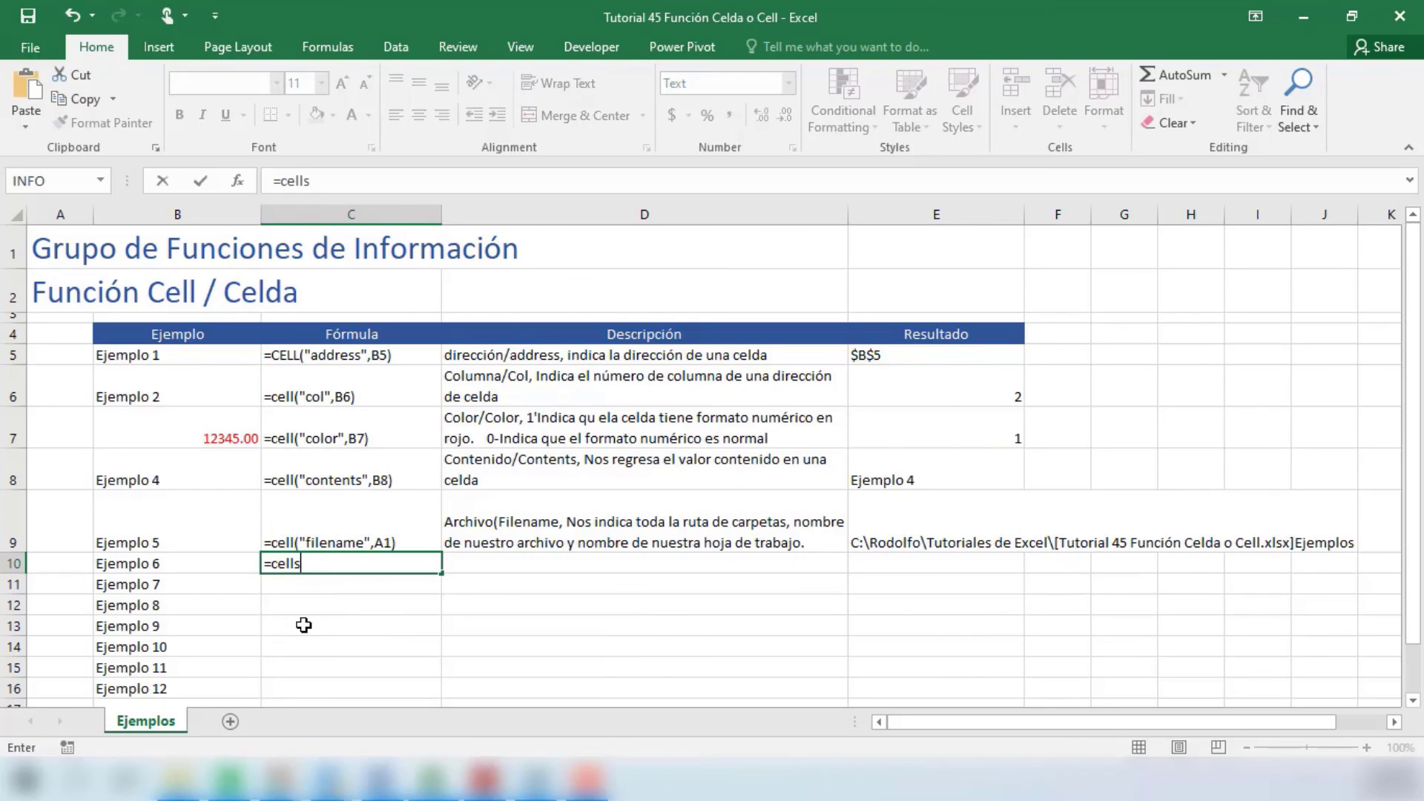
key("BackSpace")
type("(")
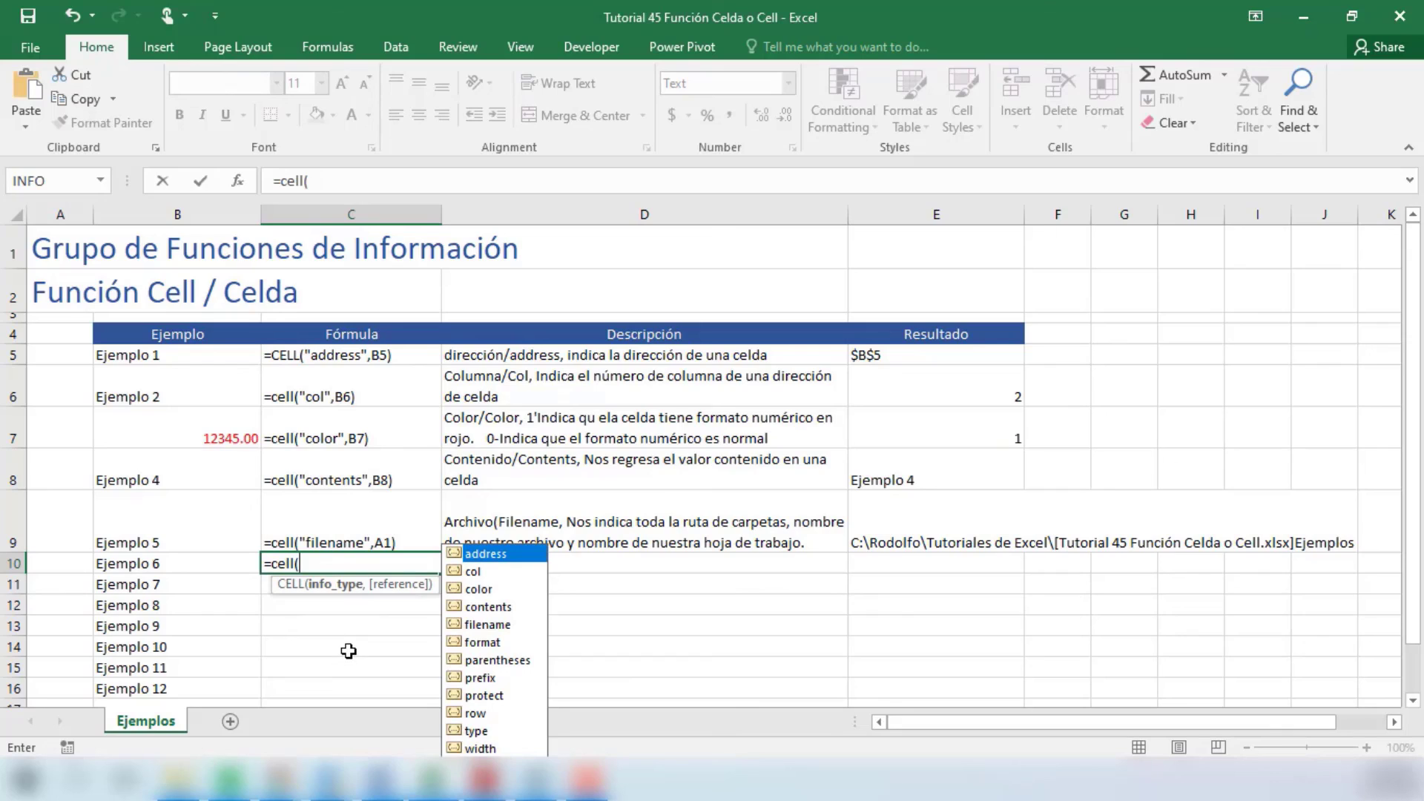
left_click(470, 643)
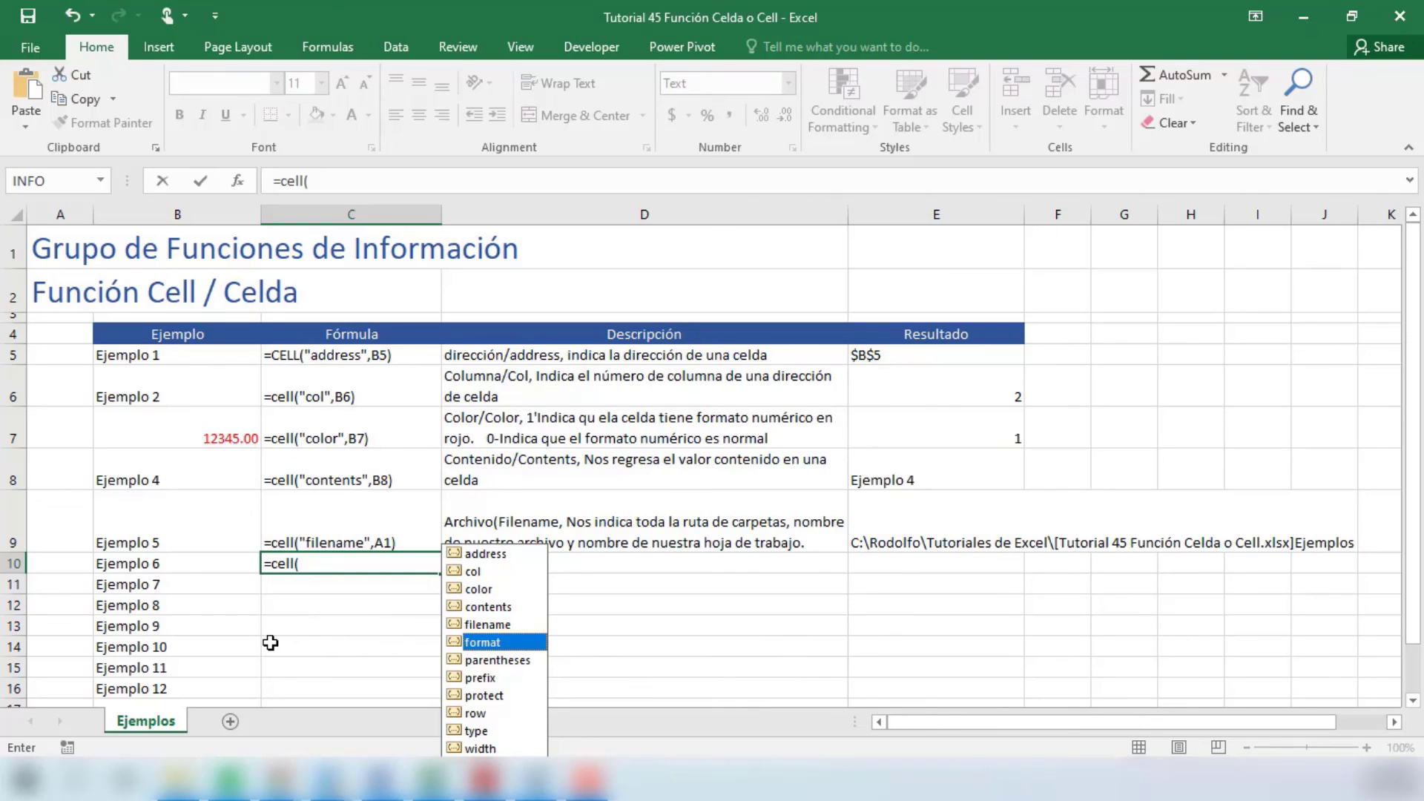
key("Escape")
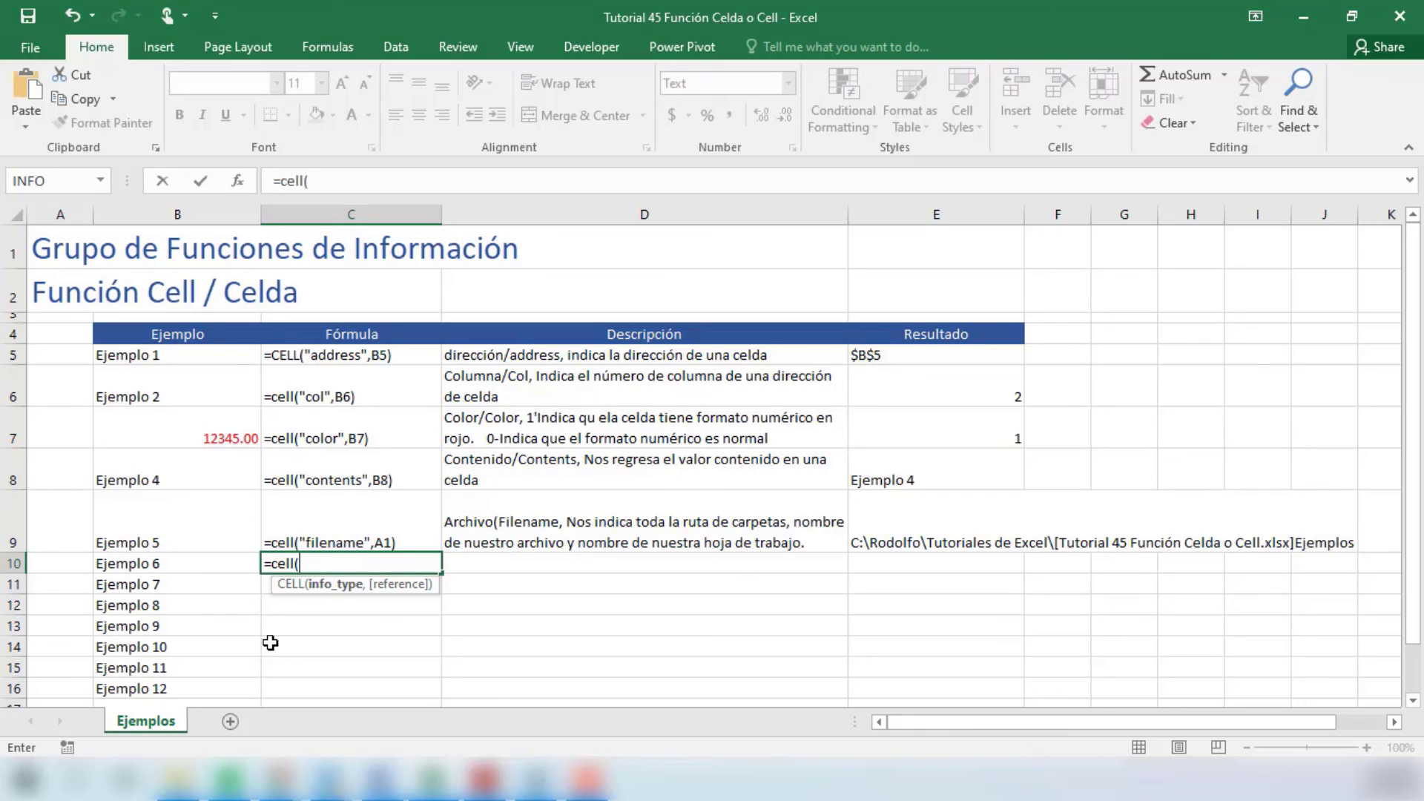
key("Escape")
key("alt+Tab")
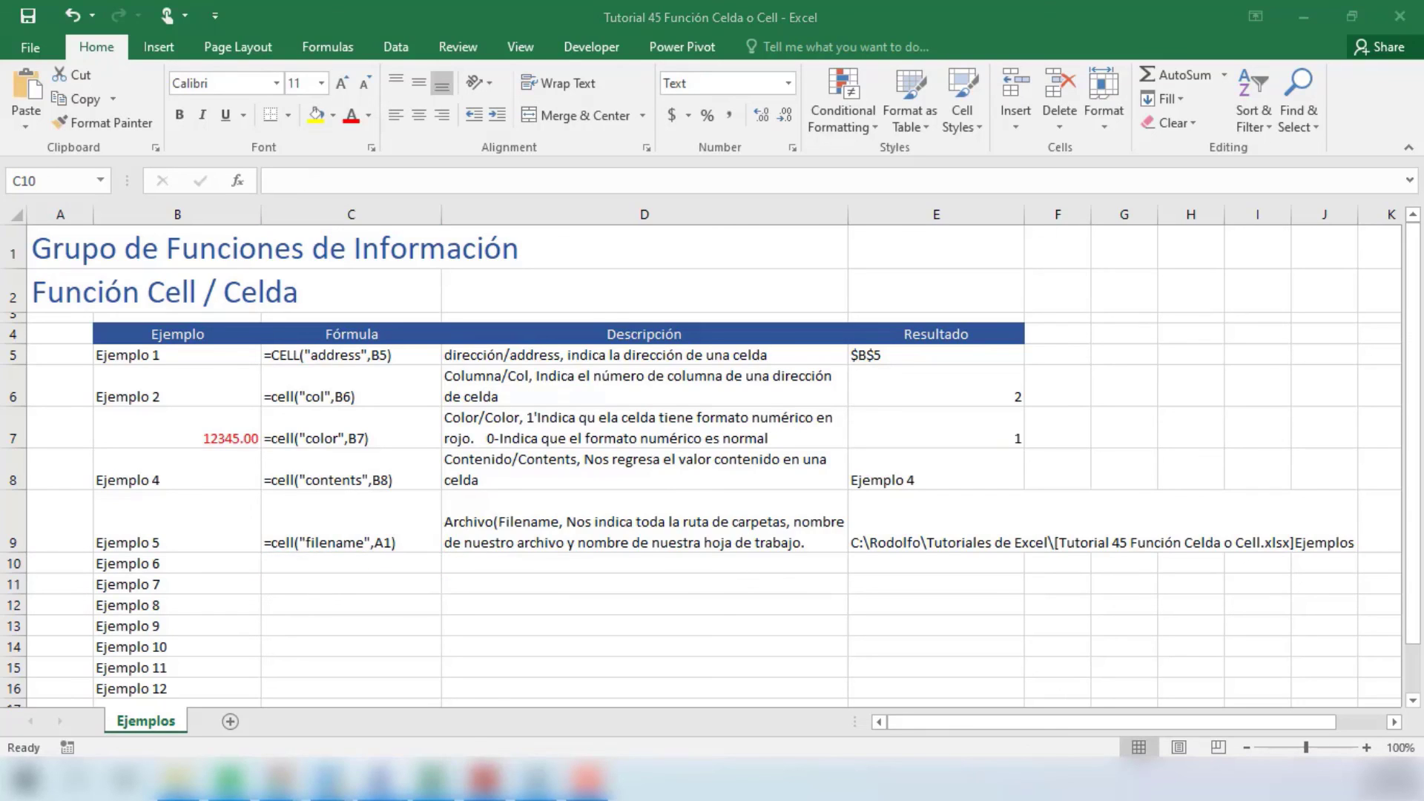